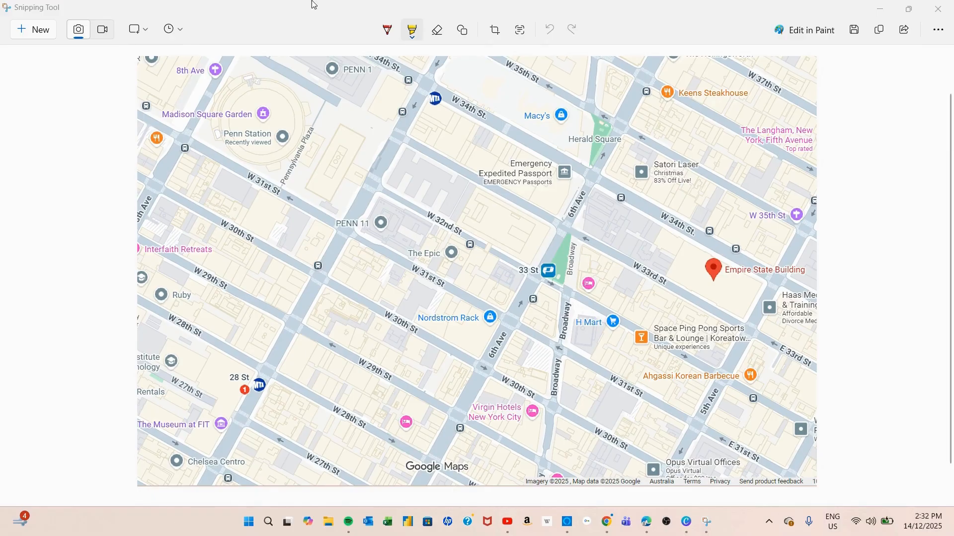
Highlight a yellow route along W 31st St from Penn 11 to 5th Ave, continuing up 5th Ave to 33rd St.
left_click(413, 40)
left_click(412, 36)
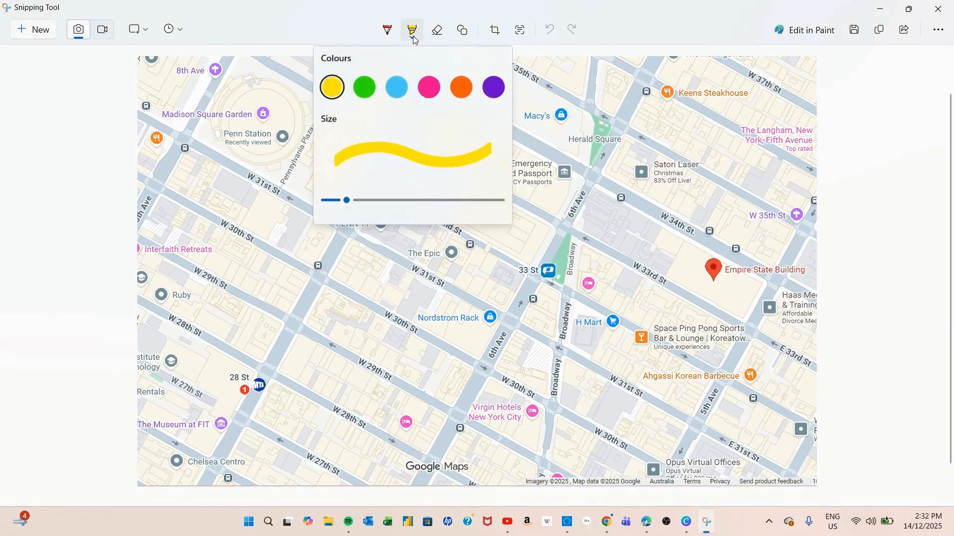
left_click(330, 90)
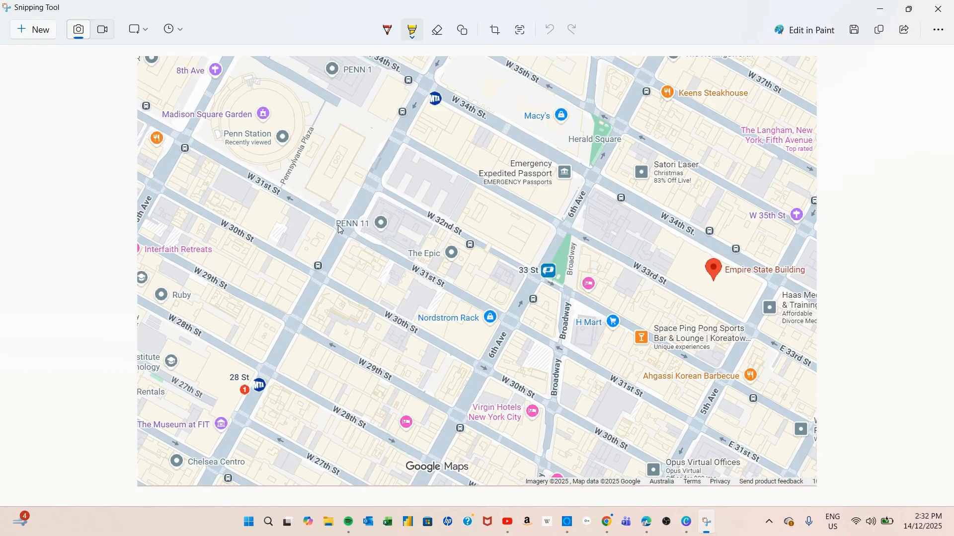
mouse_move(338, 225)
left_mouse_down()
mouse_move(409, 253)
mouse_move(462, 297)
mouse_move(699, 426)
left_mouse_up()
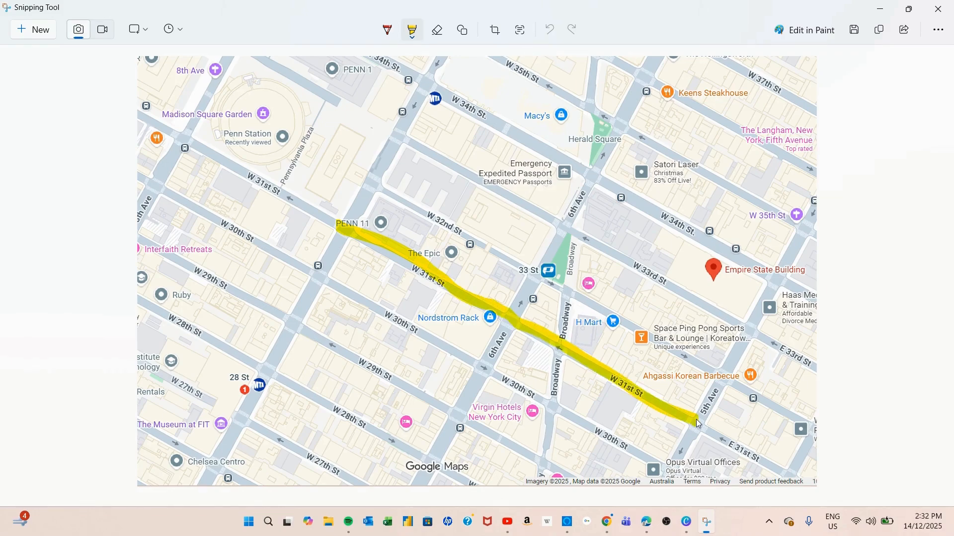
mouse_move(699, 424)
left_mouse_down()
mouse_move(698, 408)
mouse_move(729, 376)
mouse_move(749, 328)
left_mouse_up()
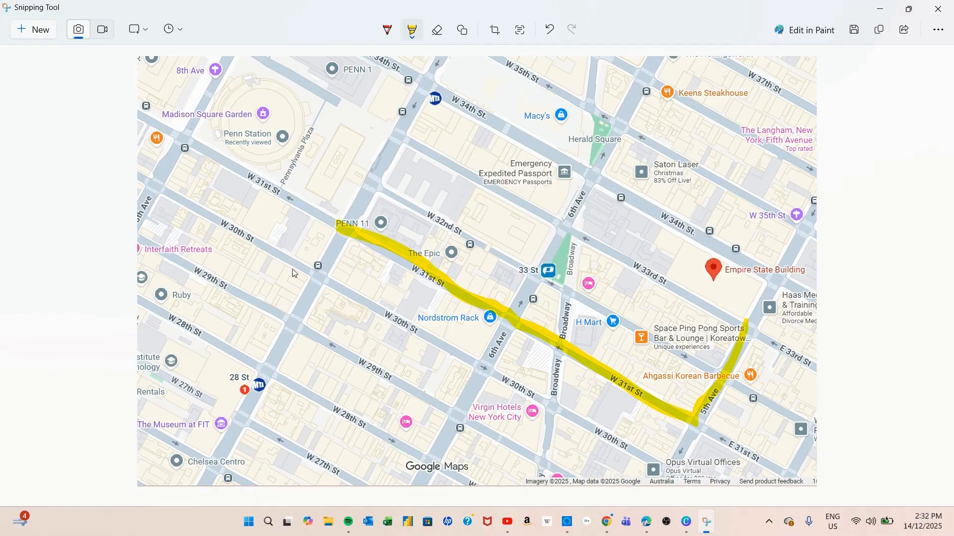
Highlight a green route along W 30th St and up 5th Ave, plus two short green strokes below the Empire State Building pin.
left_click(412, 31)
left_click(364, 88)
mouse_move(318, 278)
left_mouse_down()
mouse_move(671, 480)
mouse_move(730, 382)
left_mouse_up()
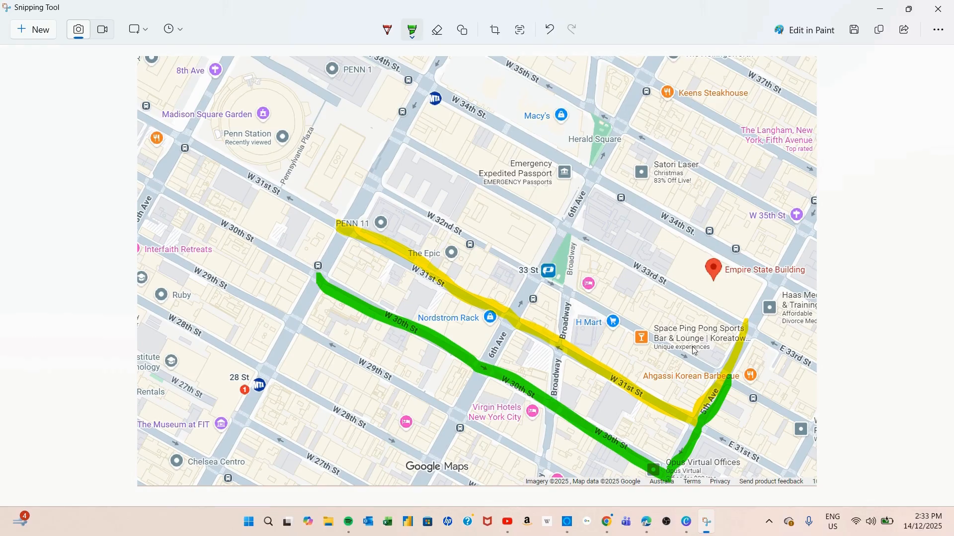
left_click_drag(690, 276, 741, 298)
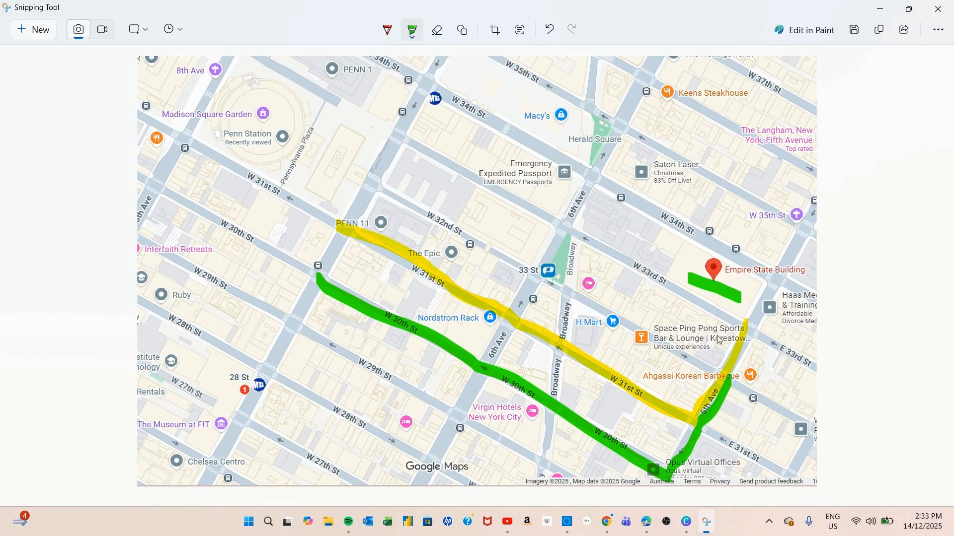
left_click_drag(672, 327, 723, 356)
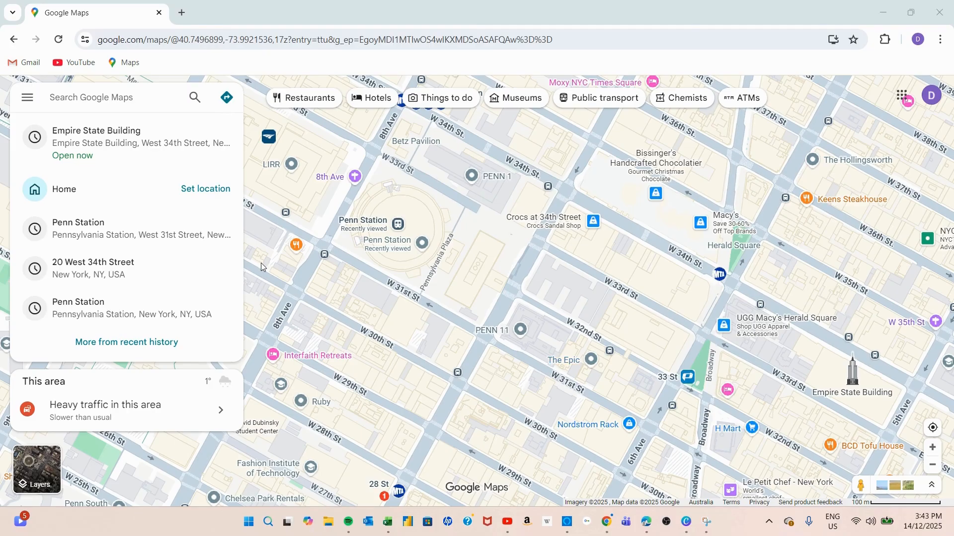
In Google Maps, get walking directions from Penn Station on West 31st Street to the Empire State Building.
left_click(226, 97)
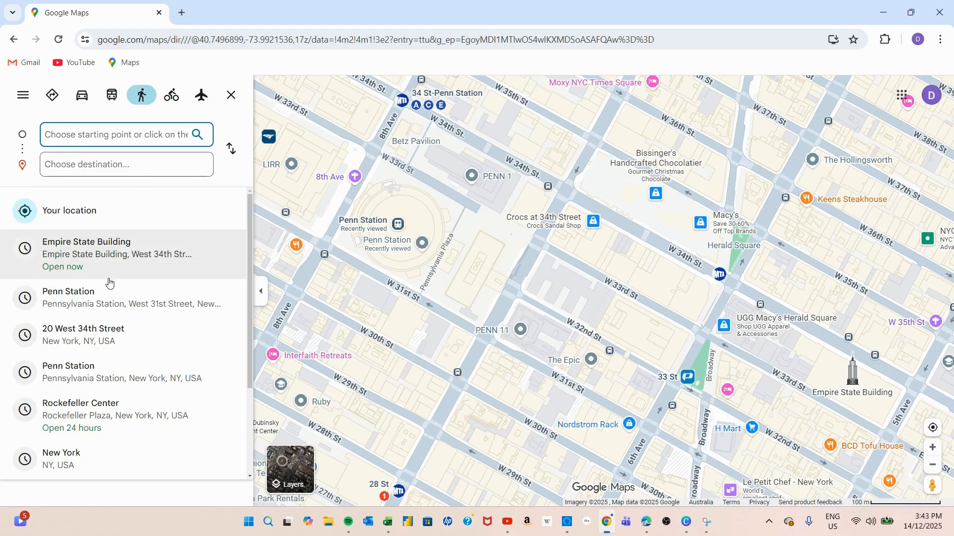
left_click(70, 298)
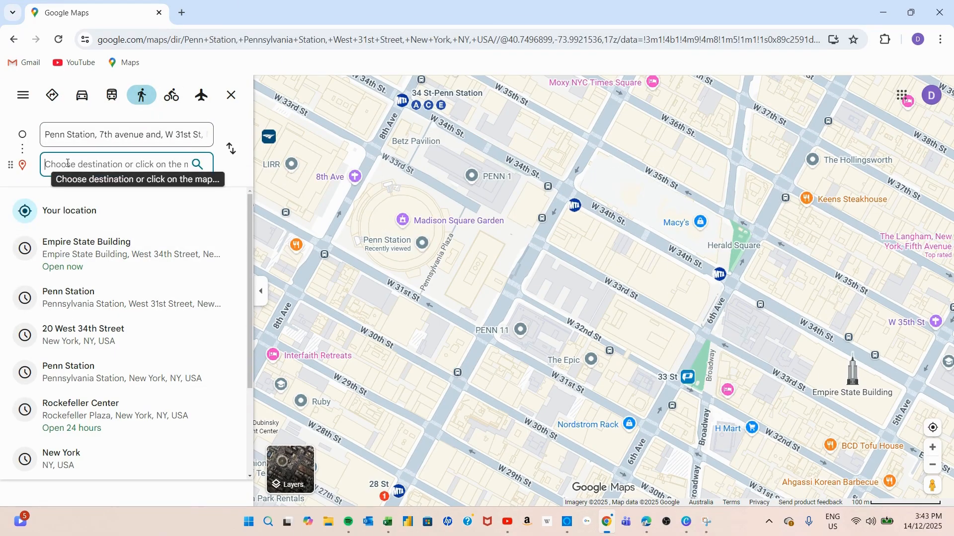
left_click(82, 254)
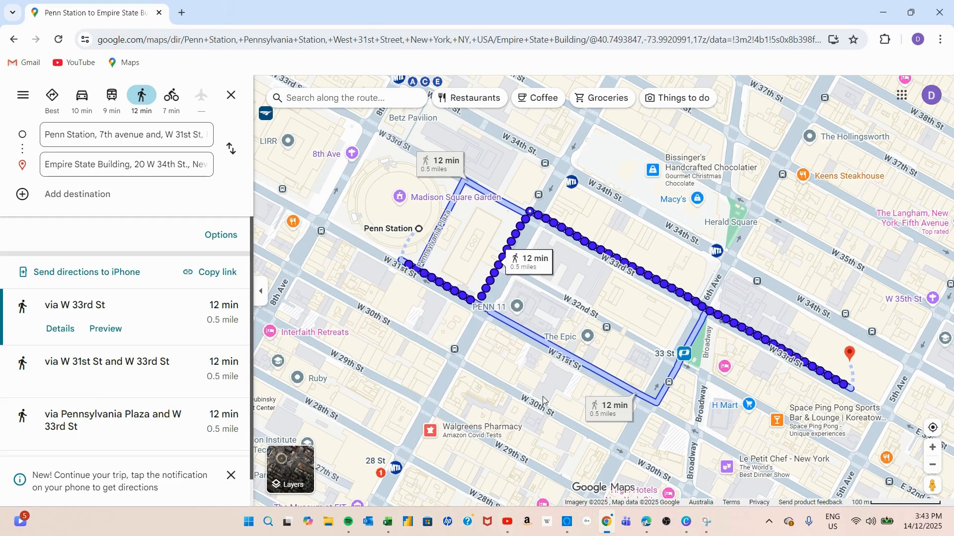
left_click(117, 170)
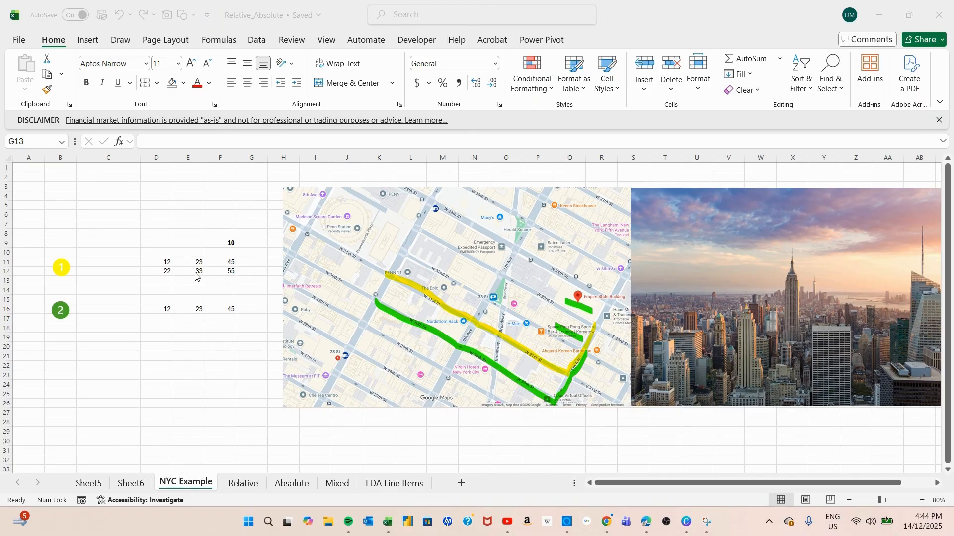
In Excel's NYC Example sheet, examine the inputs in D11:F11 and the cell references used by the formula in D12.
left_click(167, 274)
left_click(167, 275)
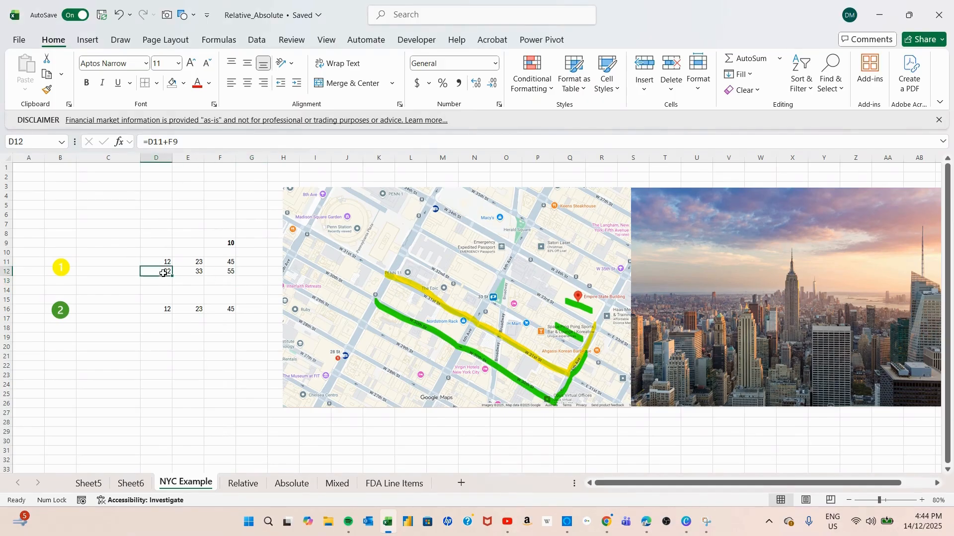
left_click(157, 263)
left_click_drag(158, 263, 228, 263)
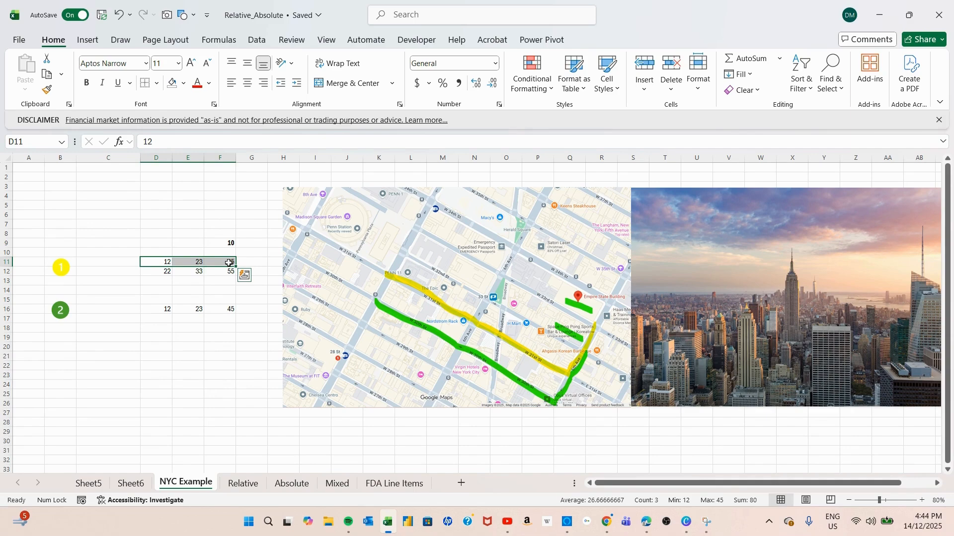
left_click(159, 273)
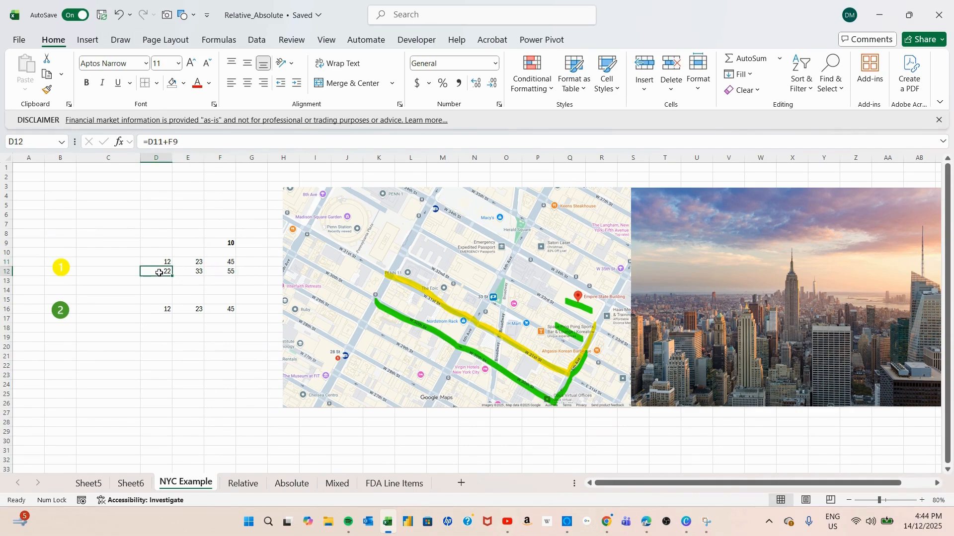
left_click(220, 271)
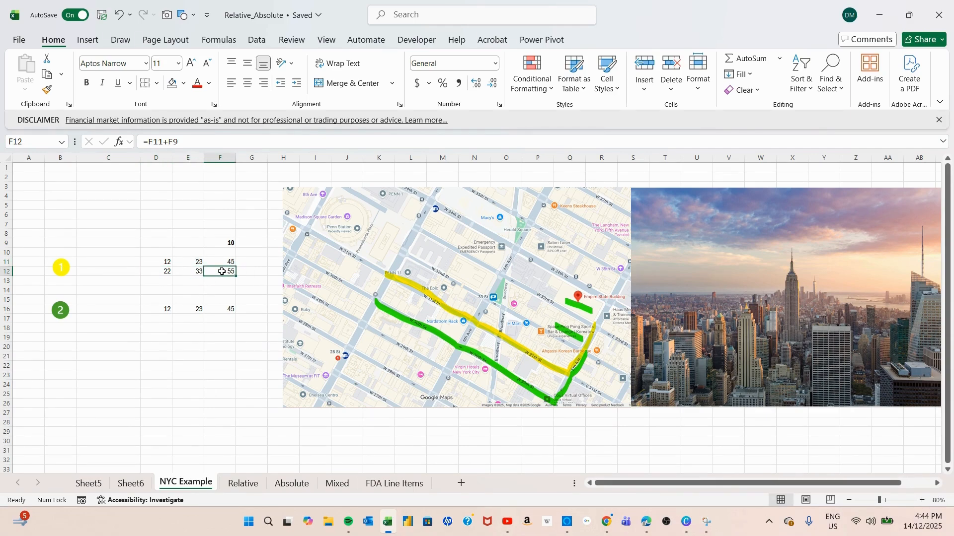
left_click(158, 273)
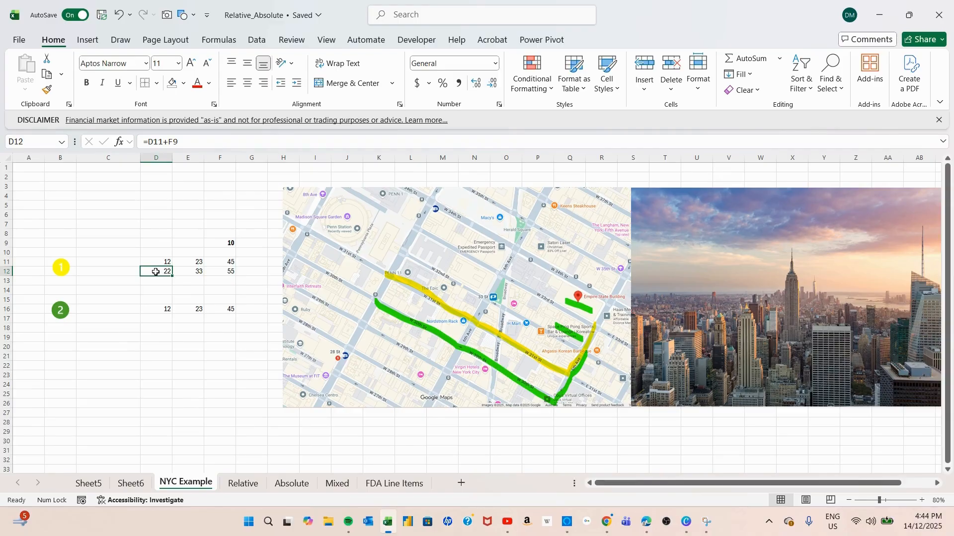
double_click(155, 272)
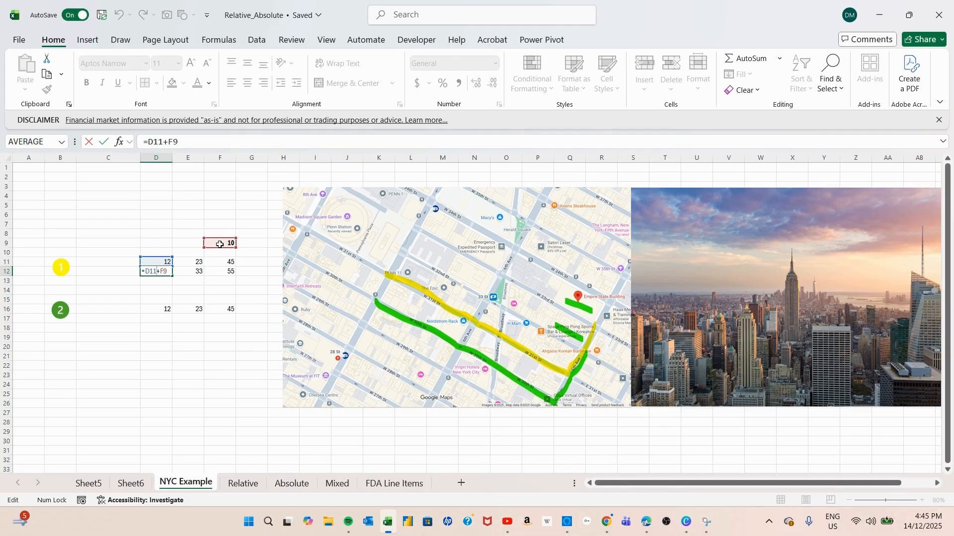
key("Escape")
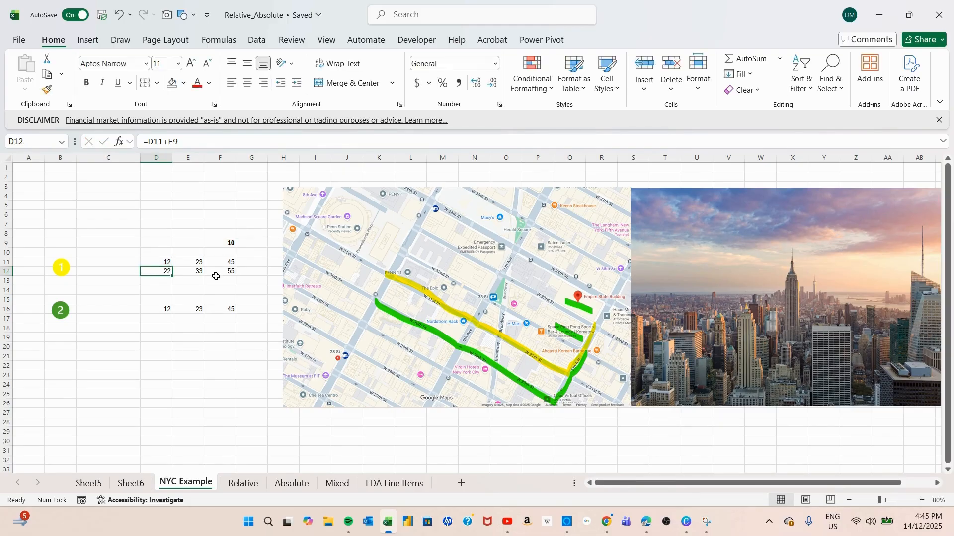
Inspect the cell references used by the formulas in E12 and F12.
double_click(190, 272)
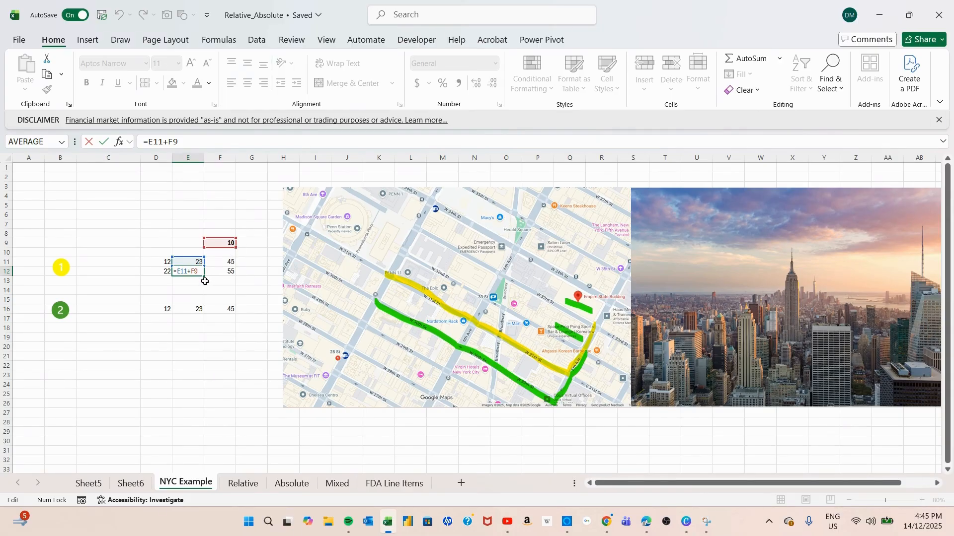
key("ctrl+Return")
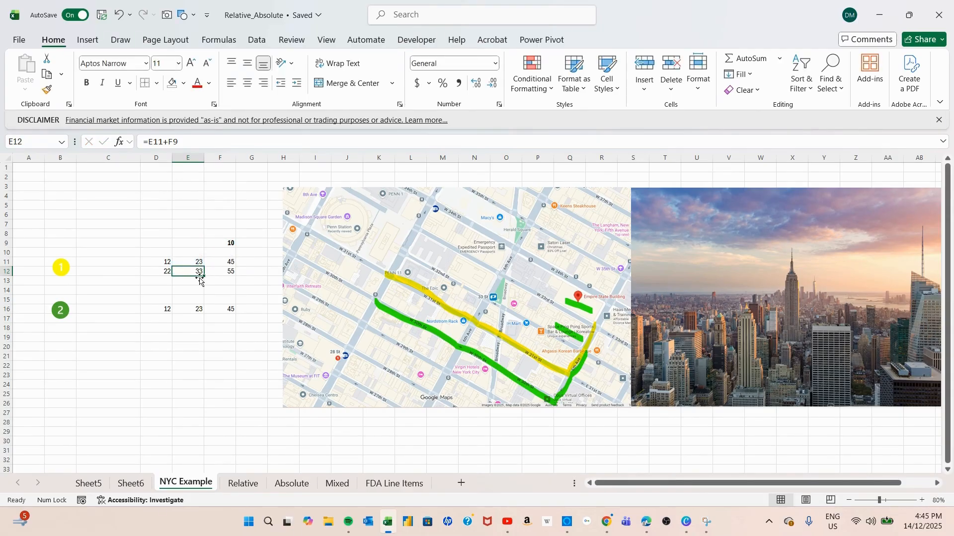
left_click(220, 273)
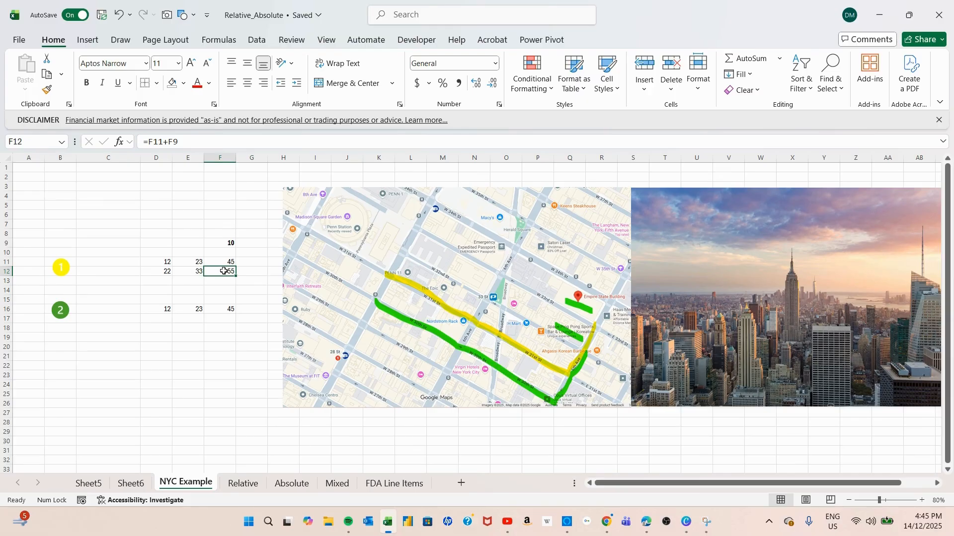
double_click(224, 271)
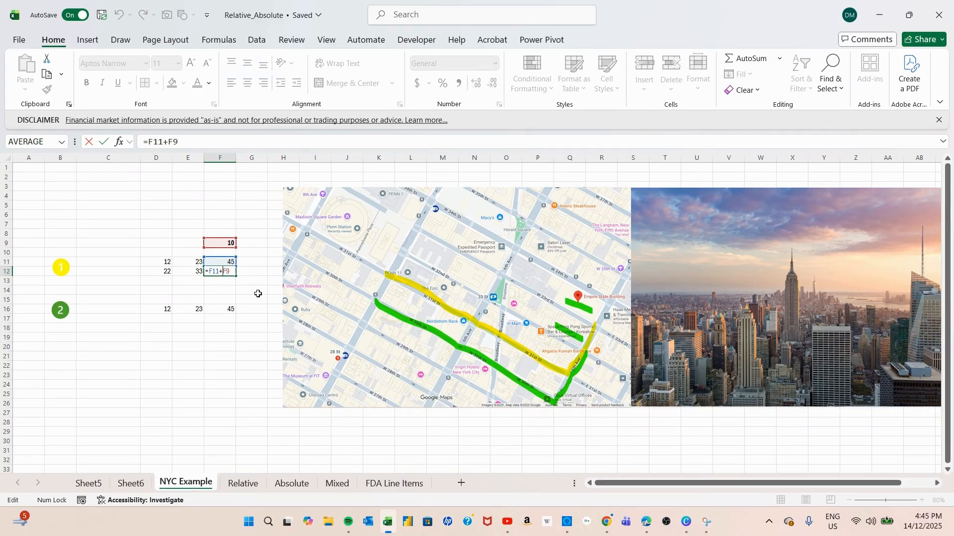
key("ctrl+Return")
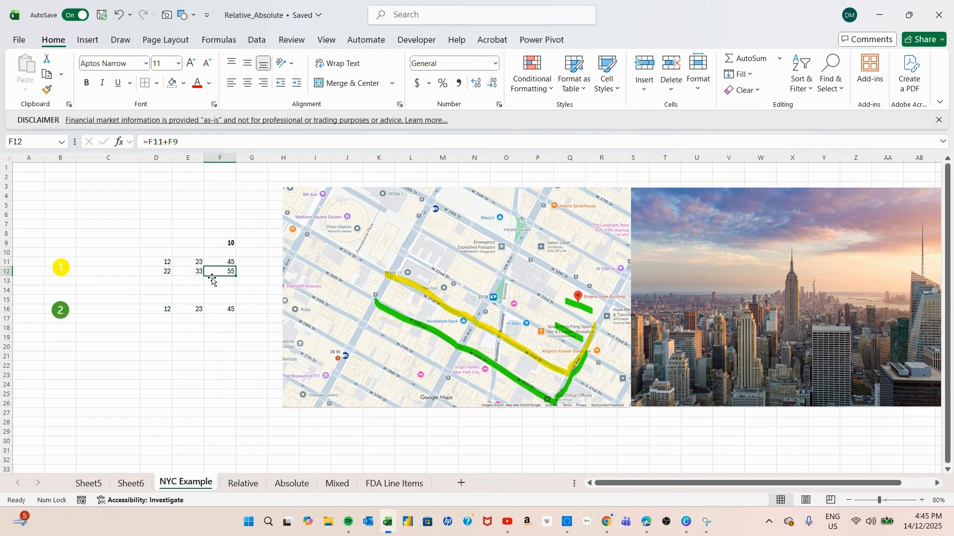
Dismiss the financial disclaimer bar and copy the formulas in D12:F12 to the row starting at D17.
left_click(939, 119)
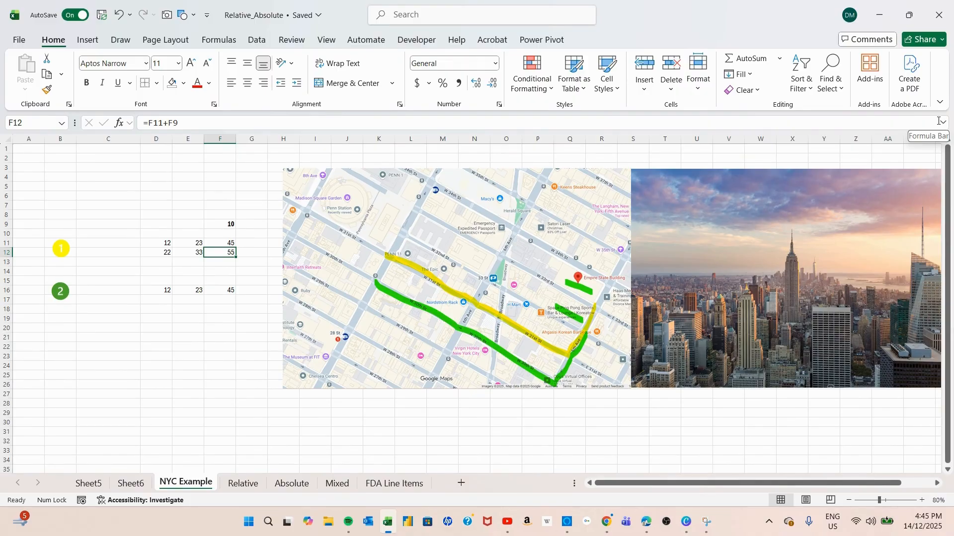
left_click(168, 251)
left_click_drag(168, 252, 214, 252)
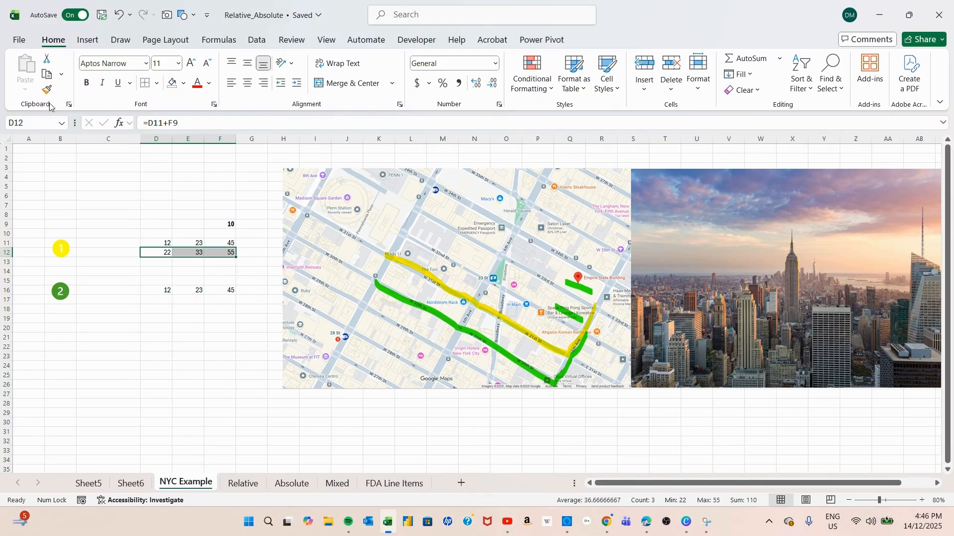
key("ctrl+c")
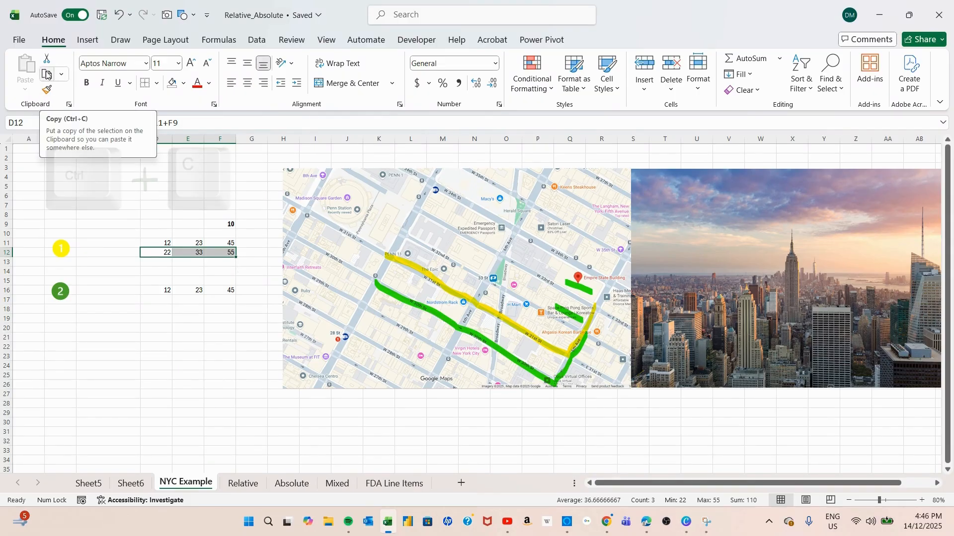
left_click(46, 74)
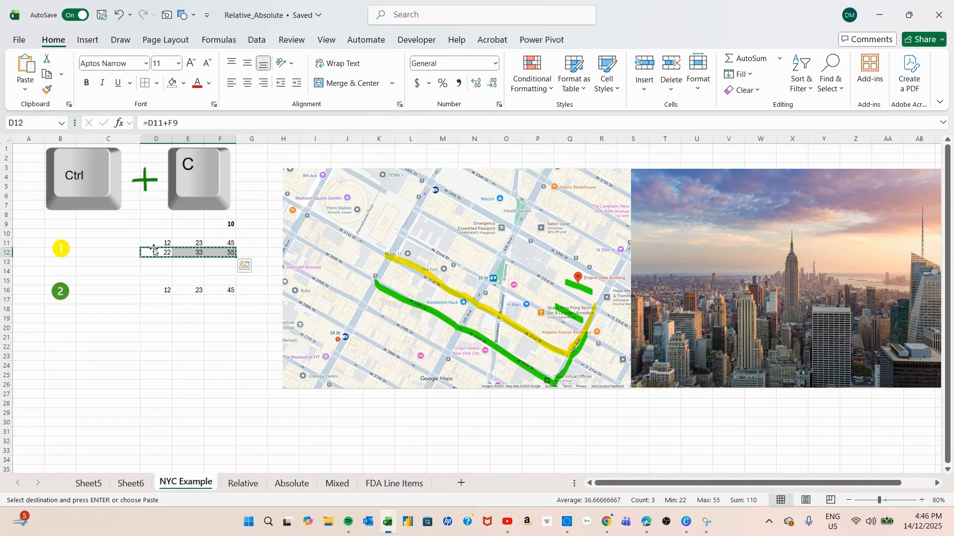
left_click(154, 300)
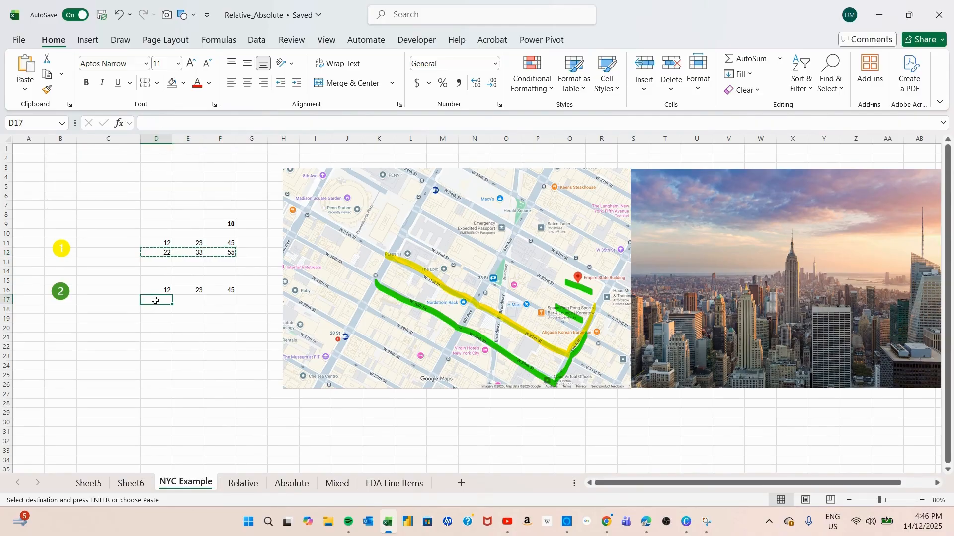
left_click(22, 67)
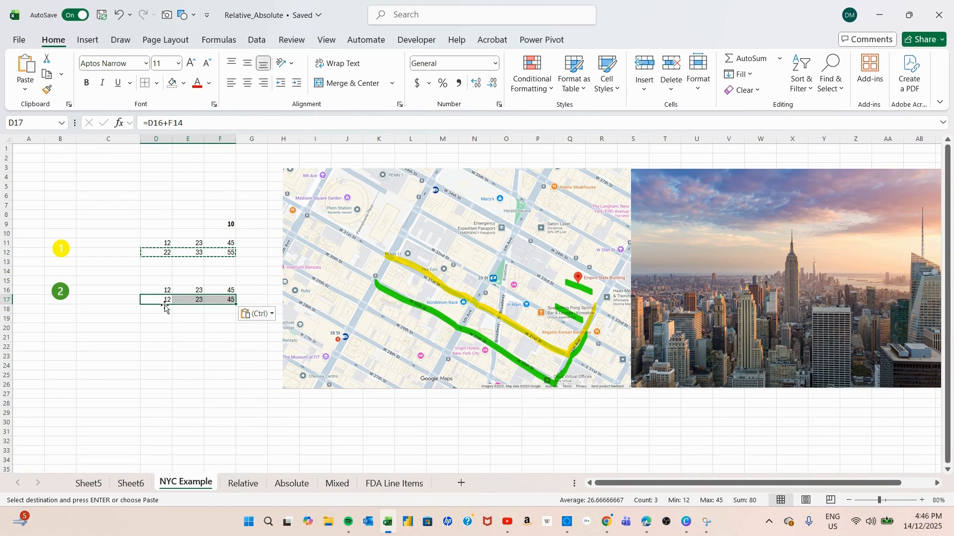
key("Escape")
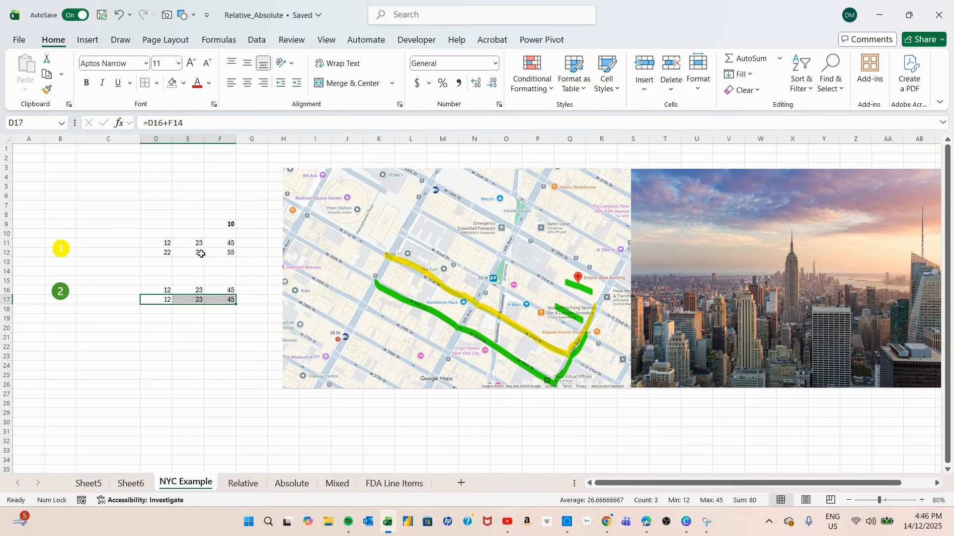
Examine the formula results in D12:F12 and inspect the cell references used by the formula in D12.
left_click_drag(167, 254, 225, 254)
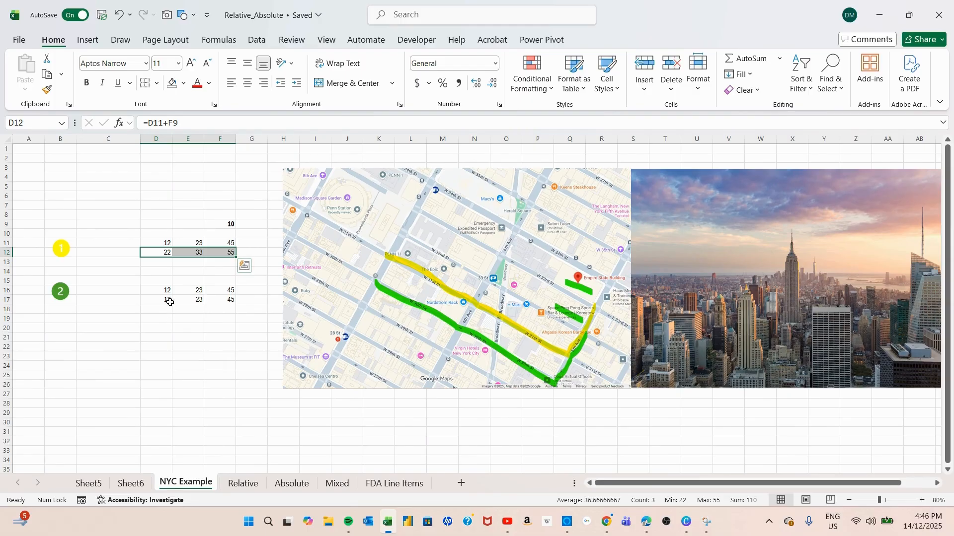
left_click(158, 268)
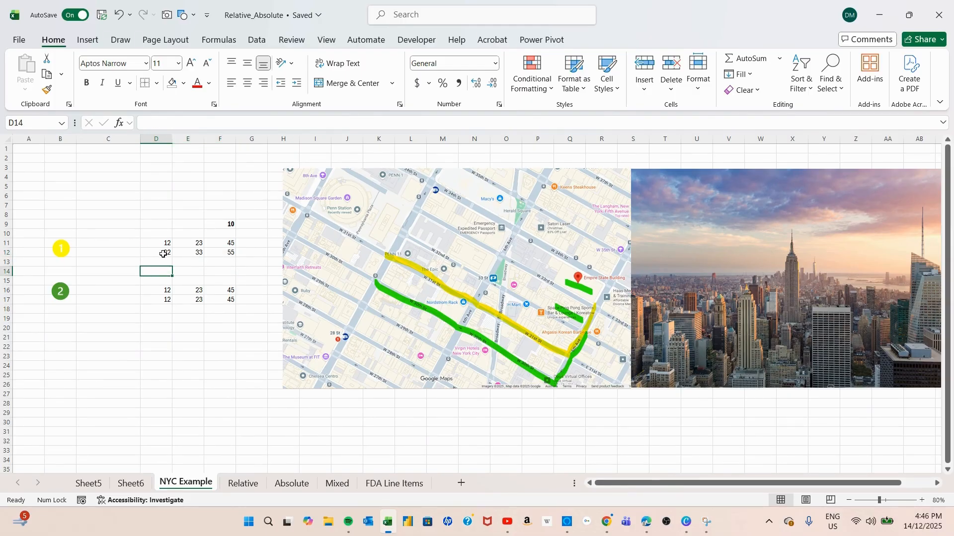
double_click(163, 254)
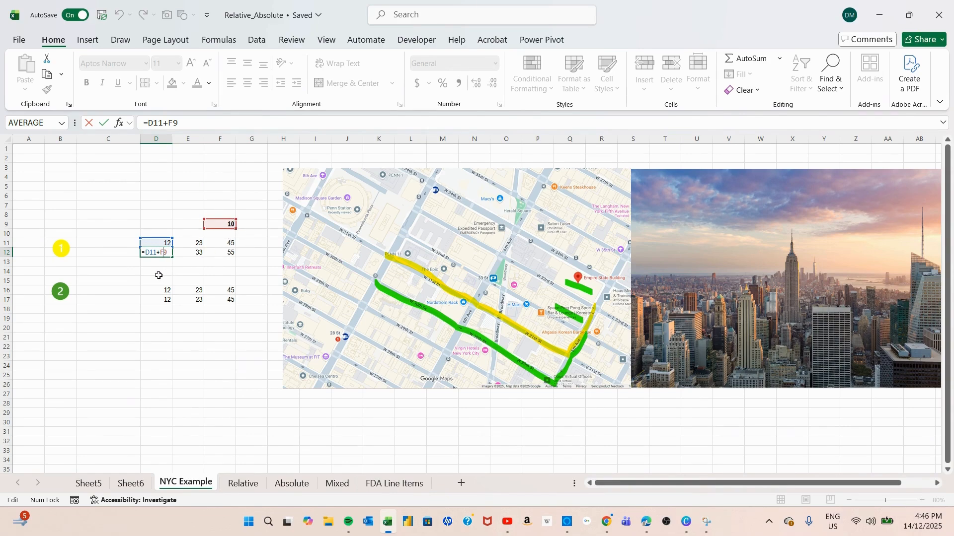
key("ctrl+Return")
Inspect the cell references used by the copied formula in D17 and check the referenced cell F14.
left_click(166, 300)
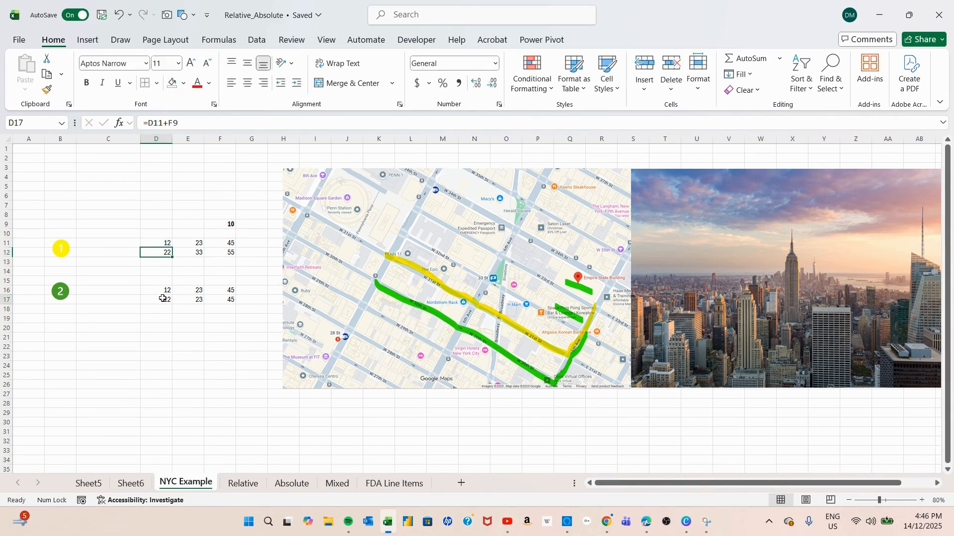
key("F2")
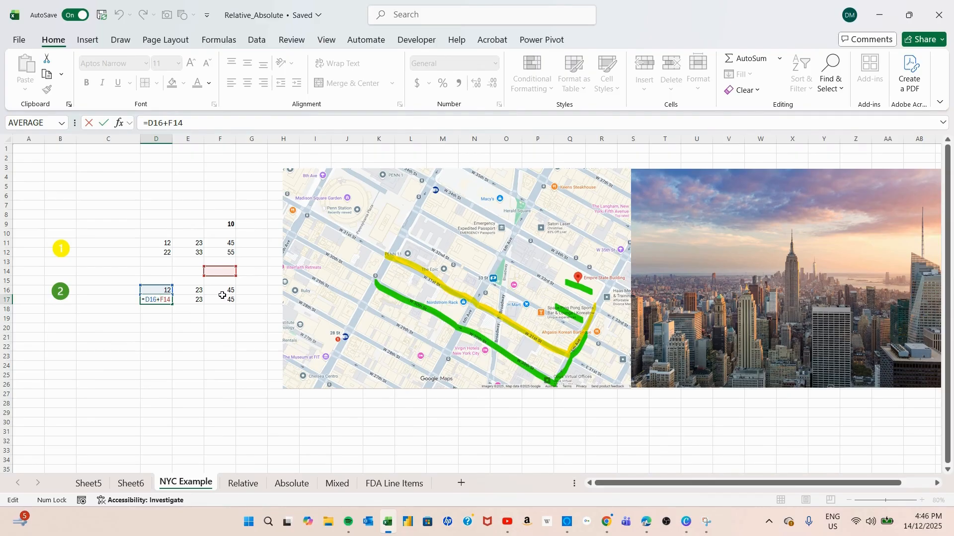
left_click(223, 269)
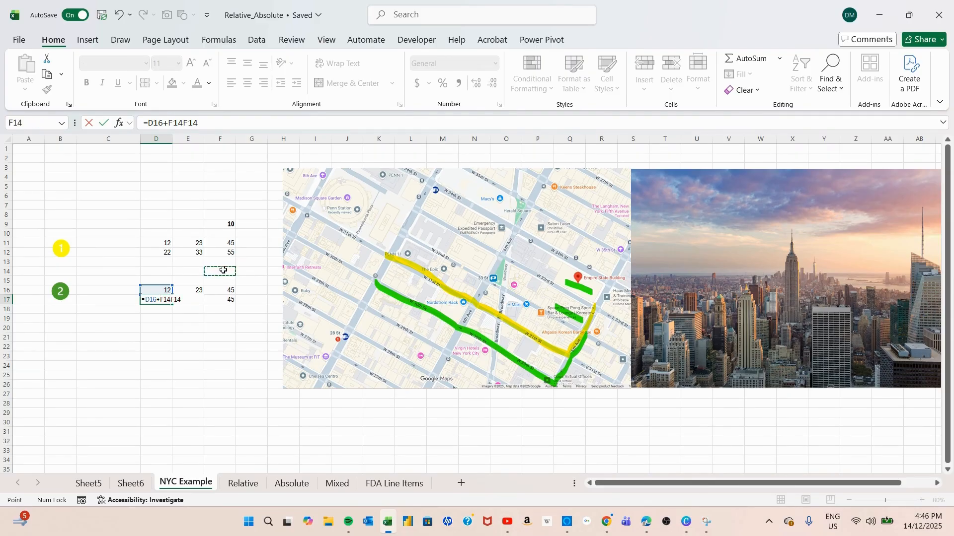
key("Escape")
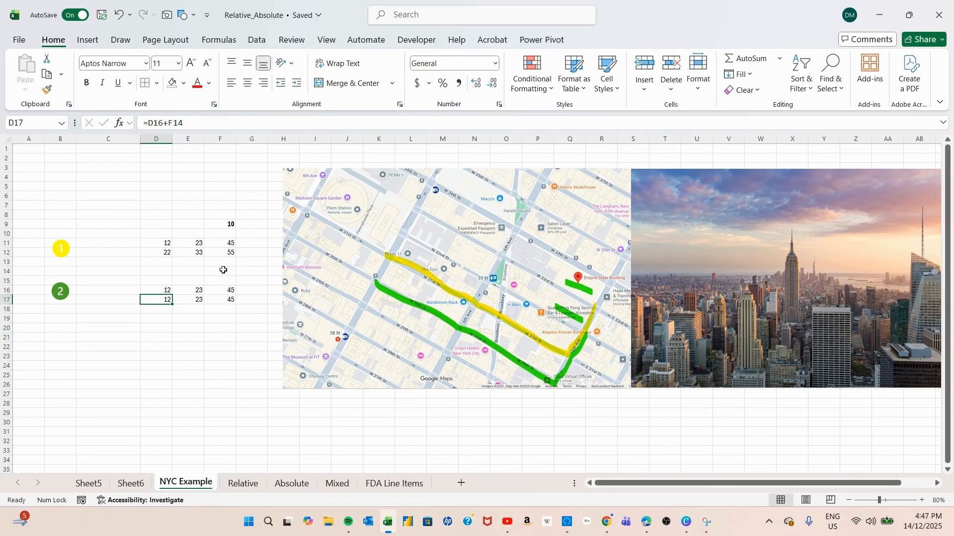
left_click(223, 270)
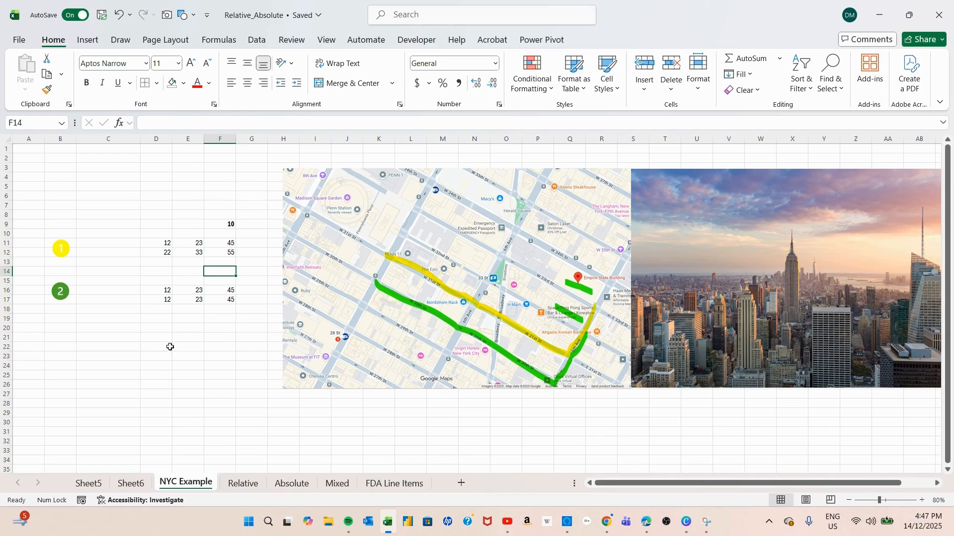
Inspect the cell references used by the copied formulas in E17 and F17.
left_click(195, 299)
type("=E16+")
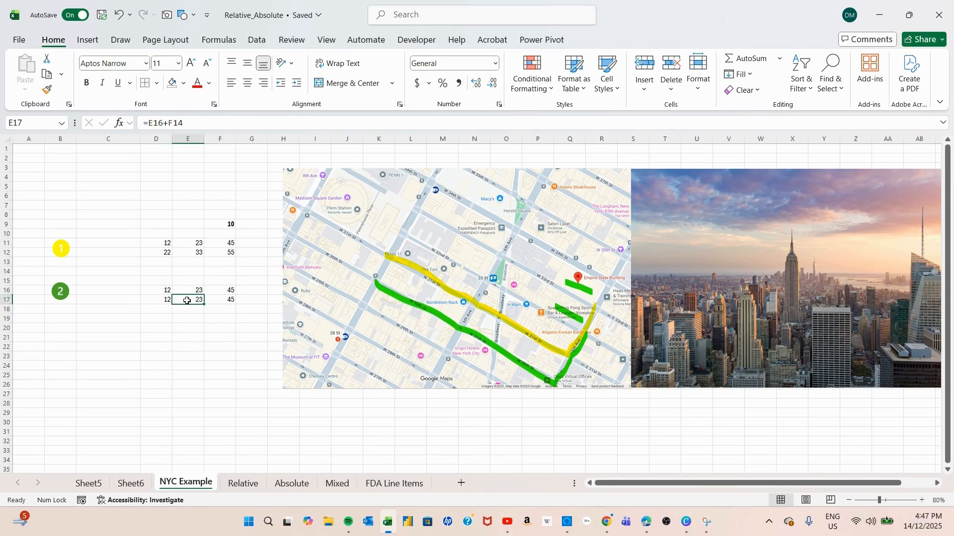
left_click(223, 272)
key("ctrl+Return")
double_click(229, 298)
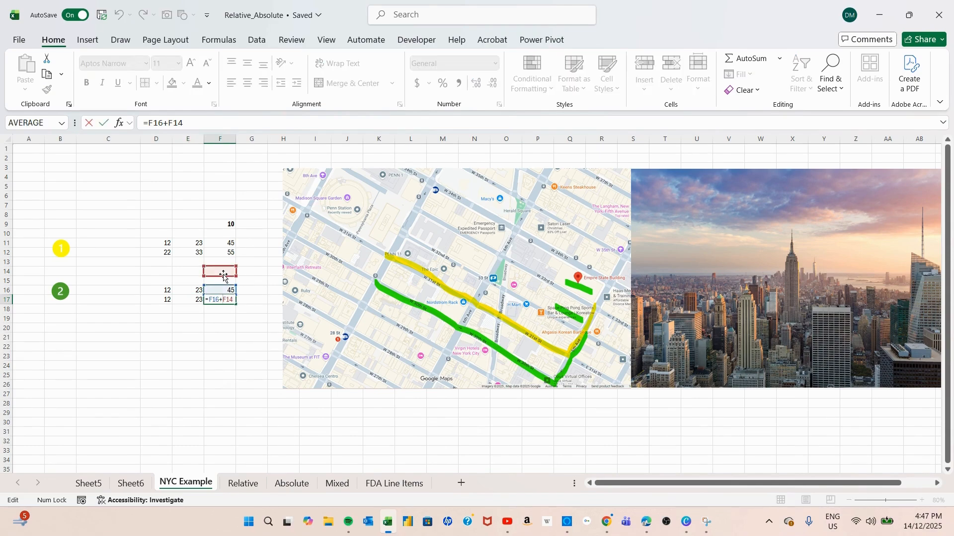
key("ctrl+Return")
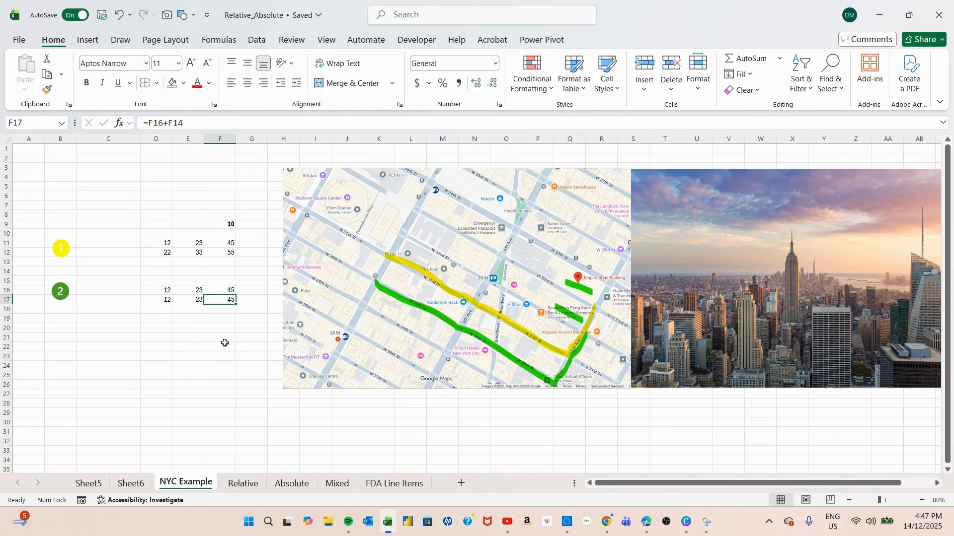
Enter 10 in cell F14.
left_click(219, 274)
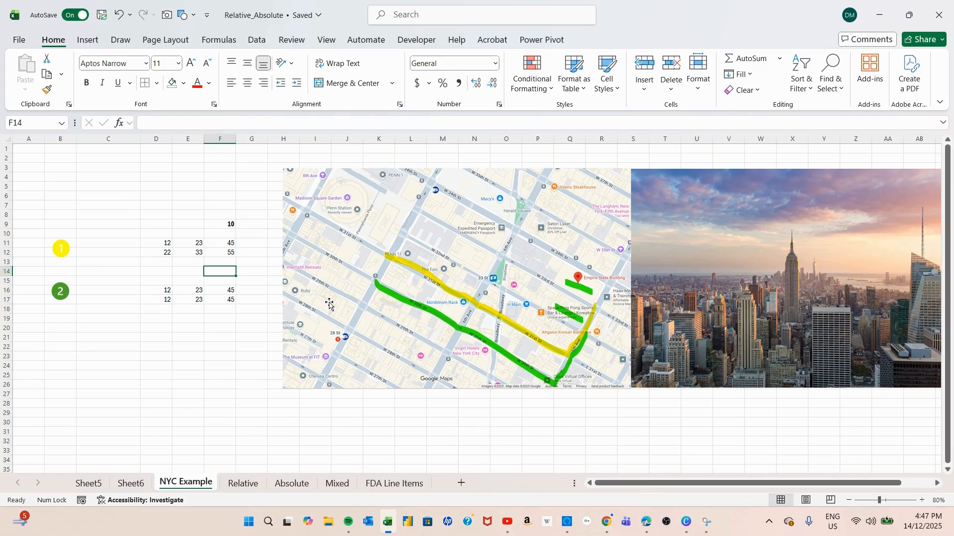
type("10")
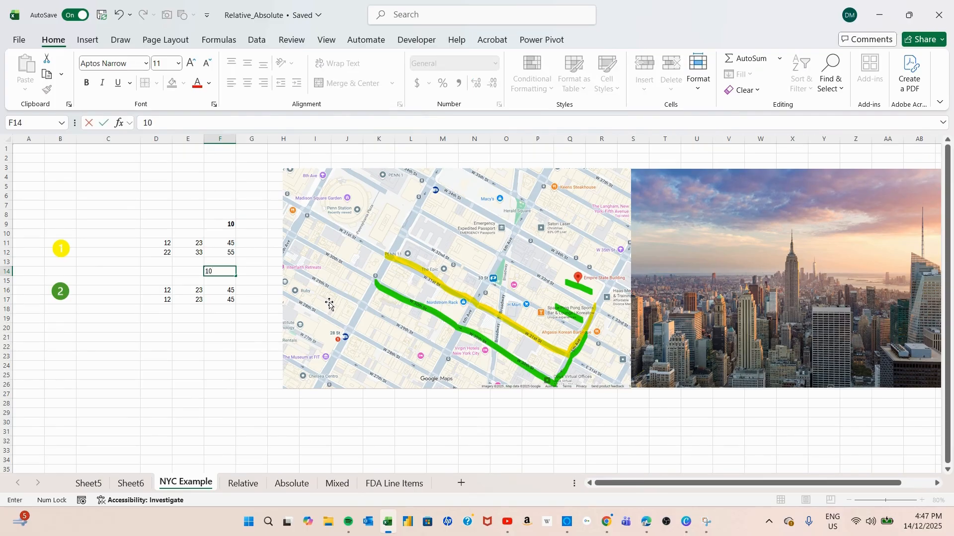
key("Return")
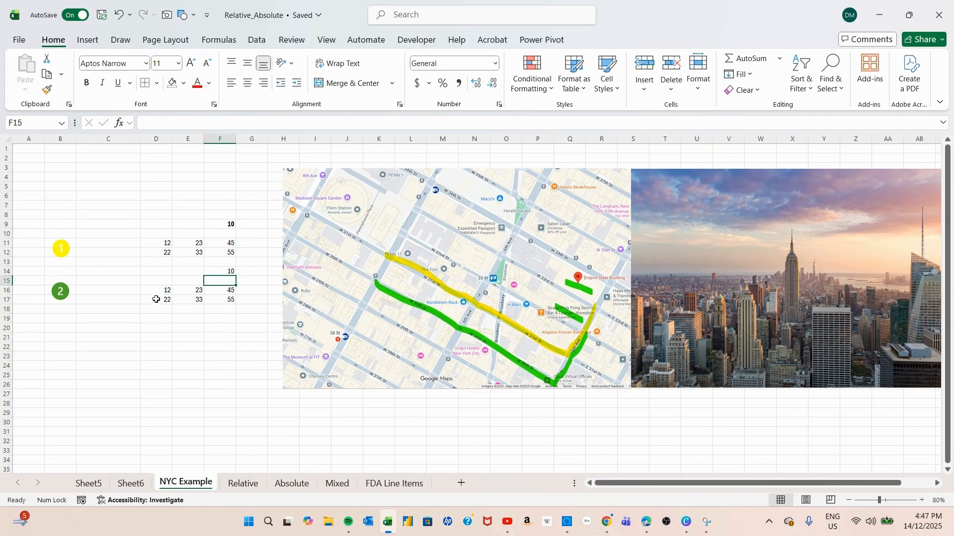
Compare cell F14 with cell F9 and clear the value from F14.
left_click(221, 273)
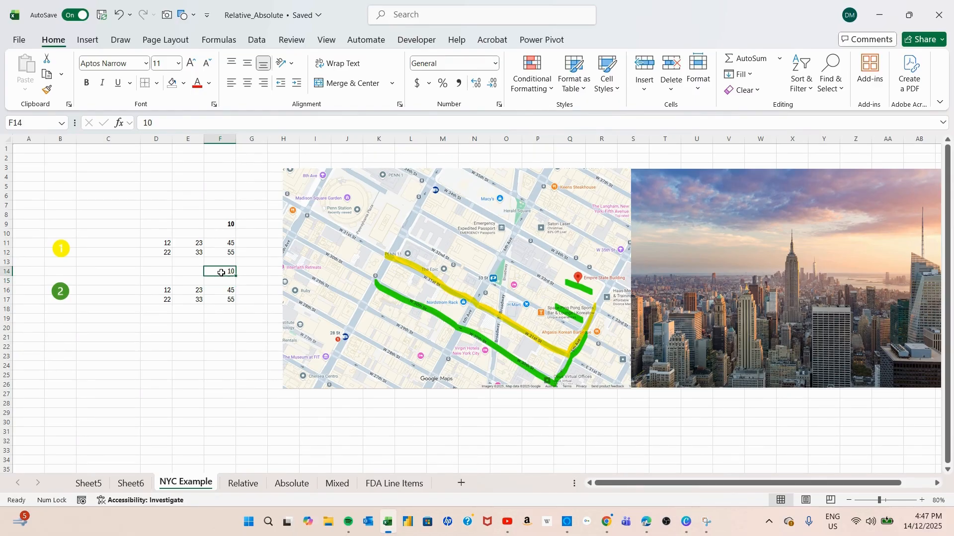
left_click(227, 224)
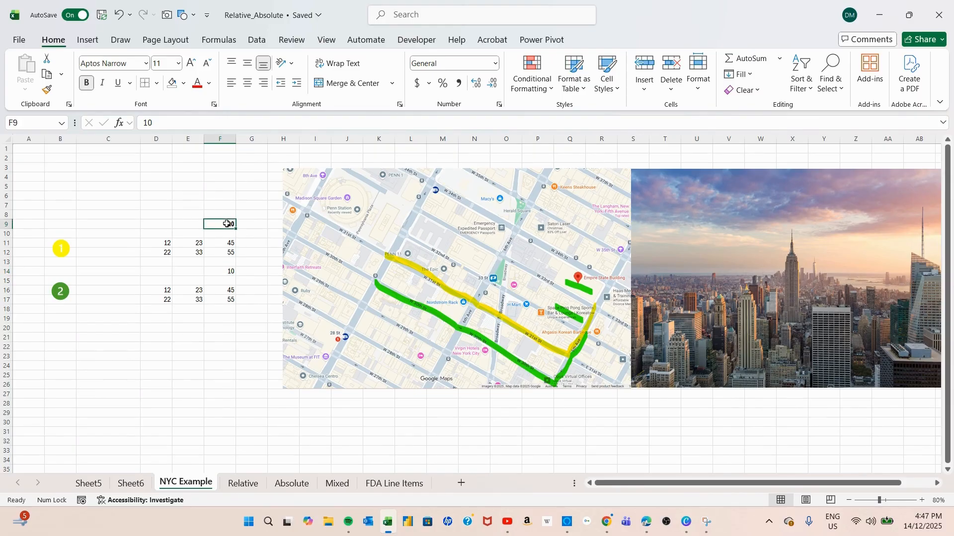
left_click(227, 271)
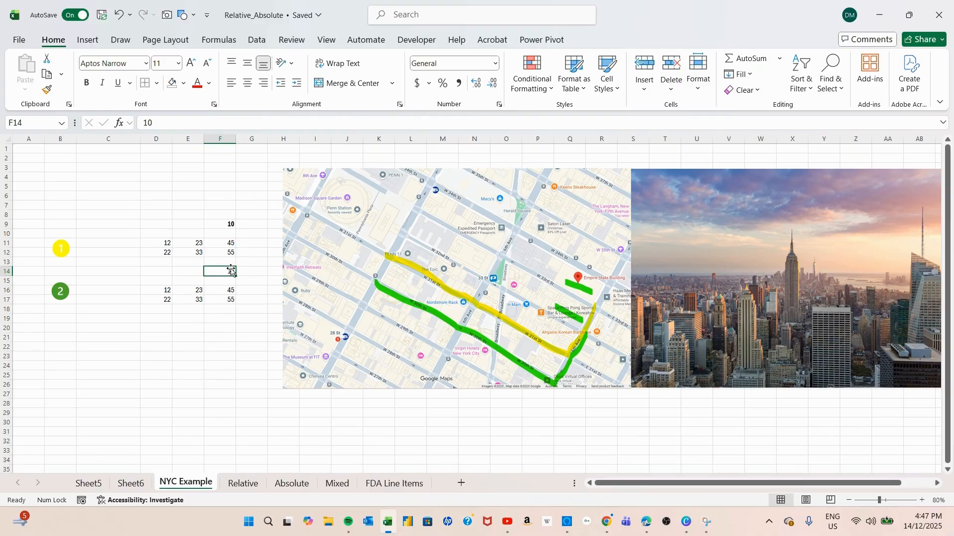
key("Delete")
Review the formulas in D17:F17 against the original formula in D12 and its referenced cell F9.
left_click(150, 302)
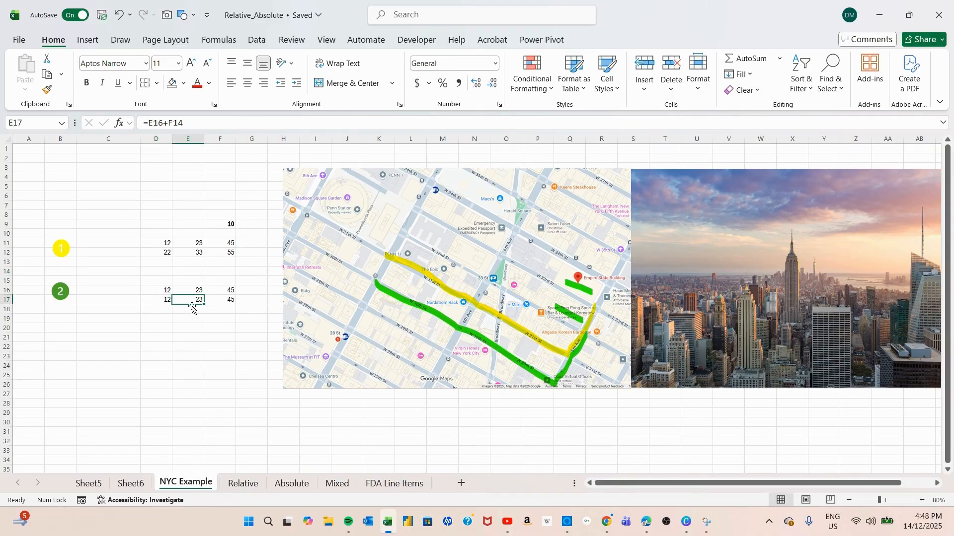
left_click(233, 299)
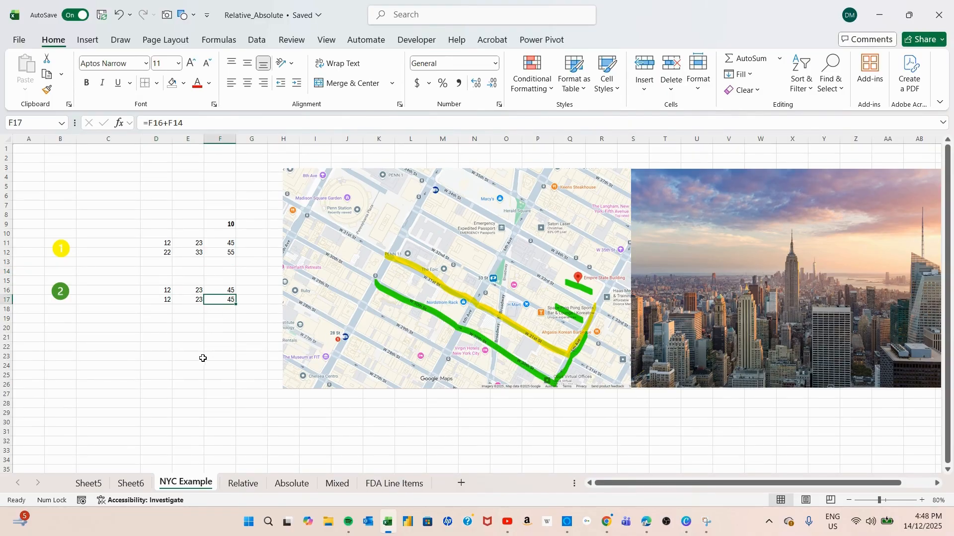
left_click(162, 301)
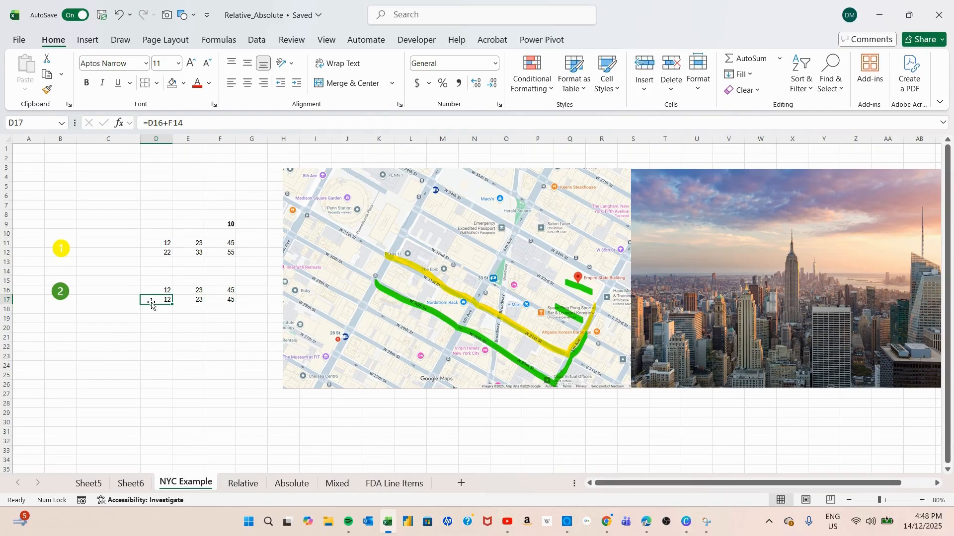
left_click(155, 251)
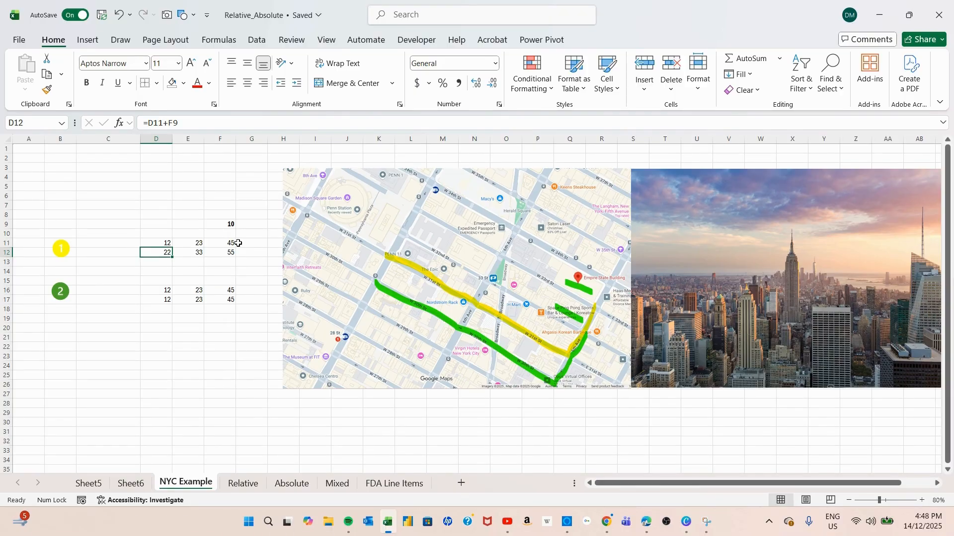
left_click(224, 222)
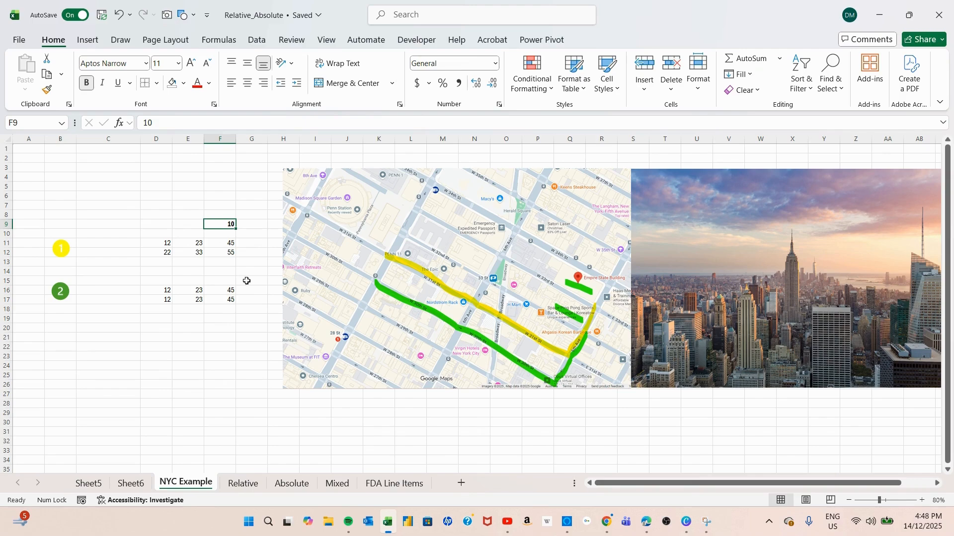
Cycle the F9 reference in D12's formula through its reference types and commit it as absolute, giving =D11+$F$9.
left_click(166, 253)
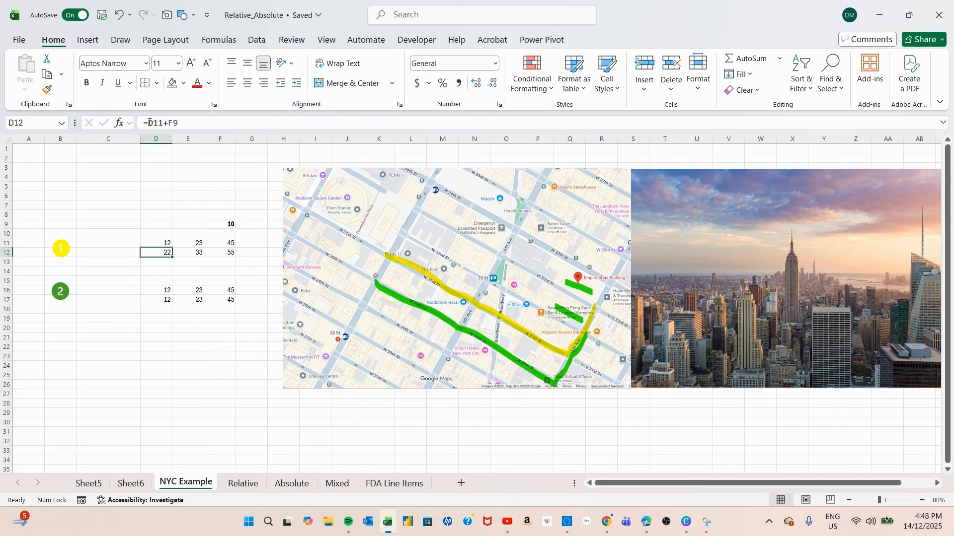
double_click(171, 123)
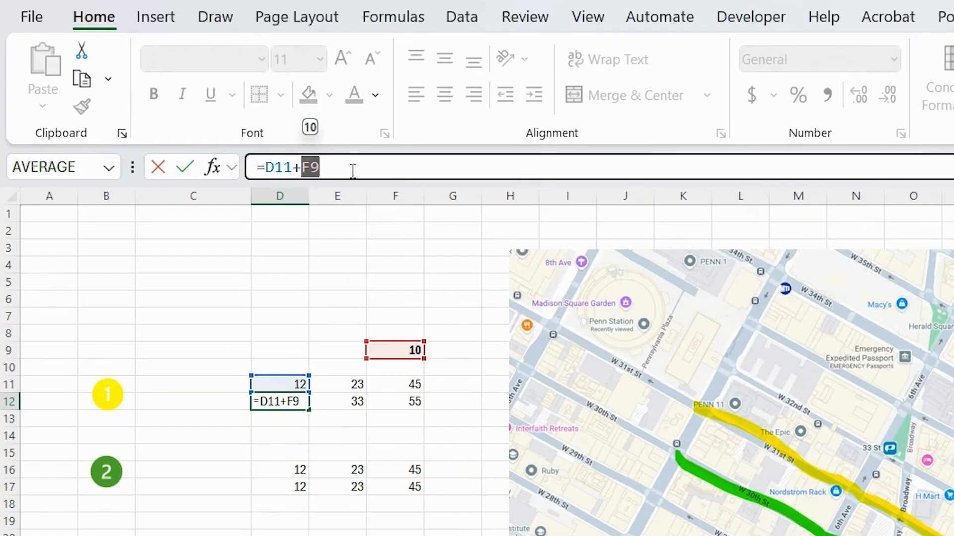
key("F4")
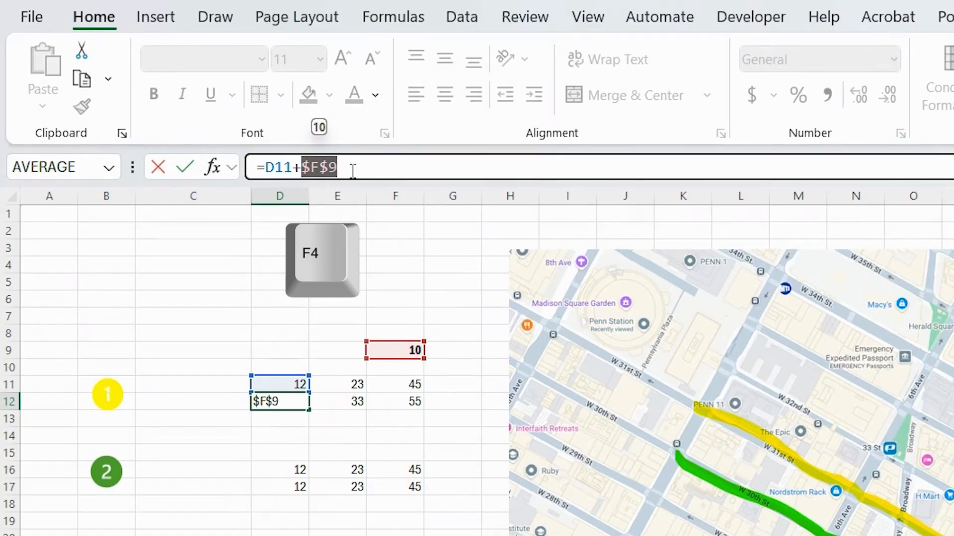
key("F4")
key("F4")
key("F4")
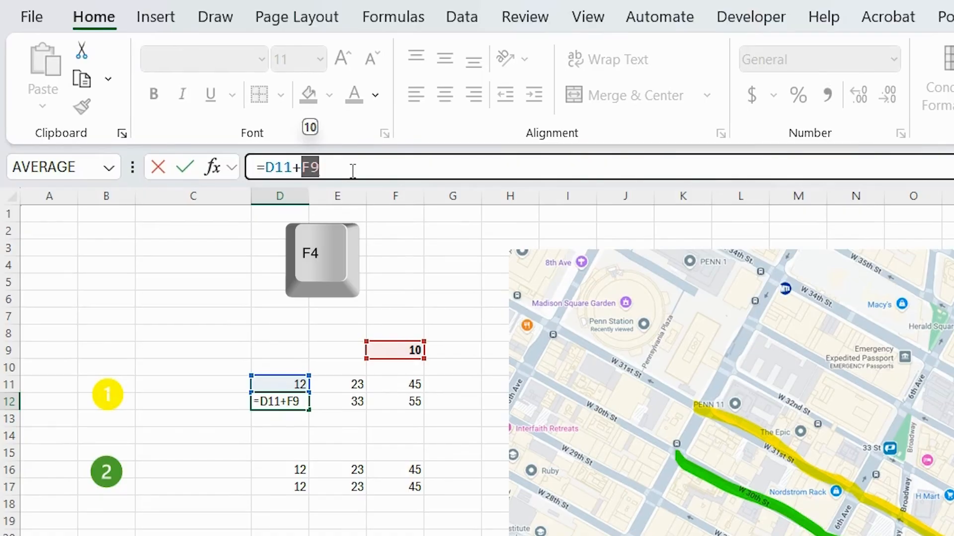
key("F4")
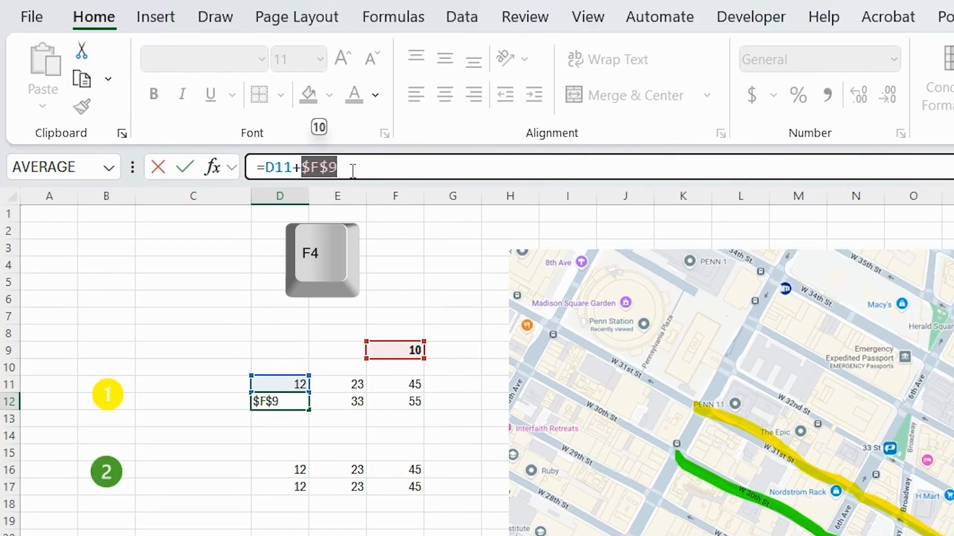
key("F4")
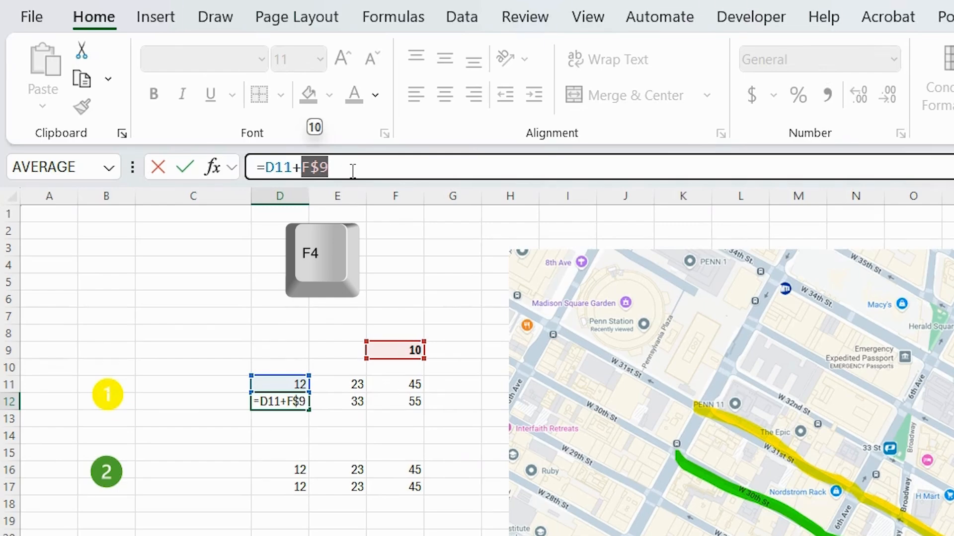
key("F4")
key("F4")
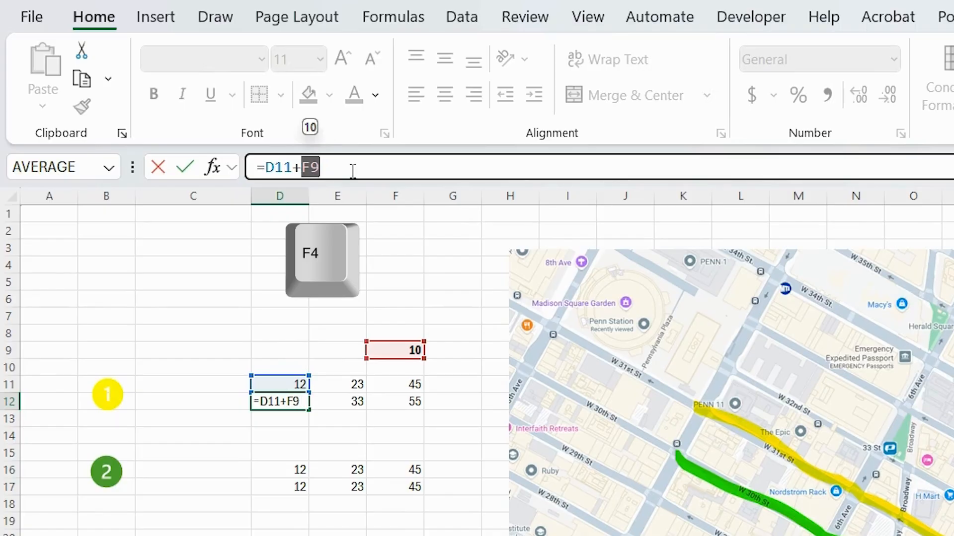
key("F4")
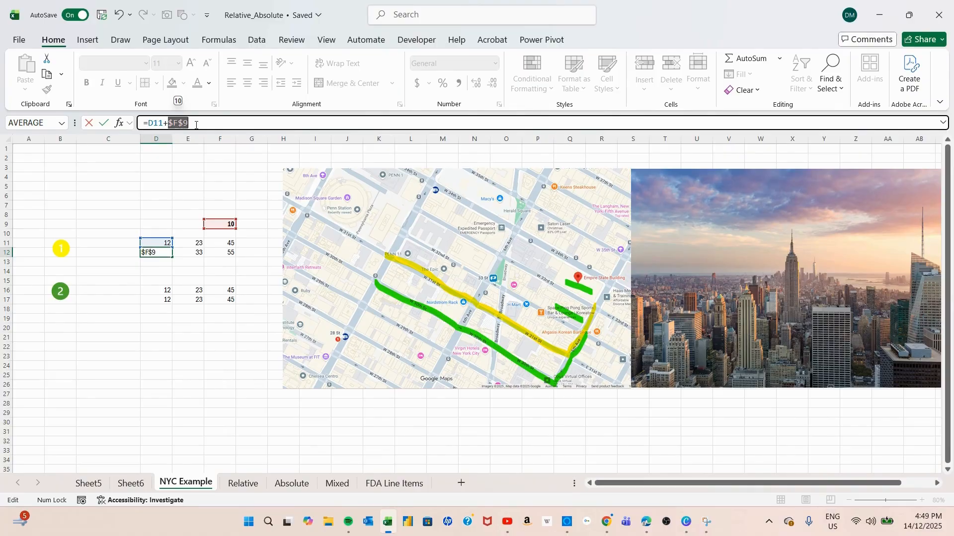
key("Return")
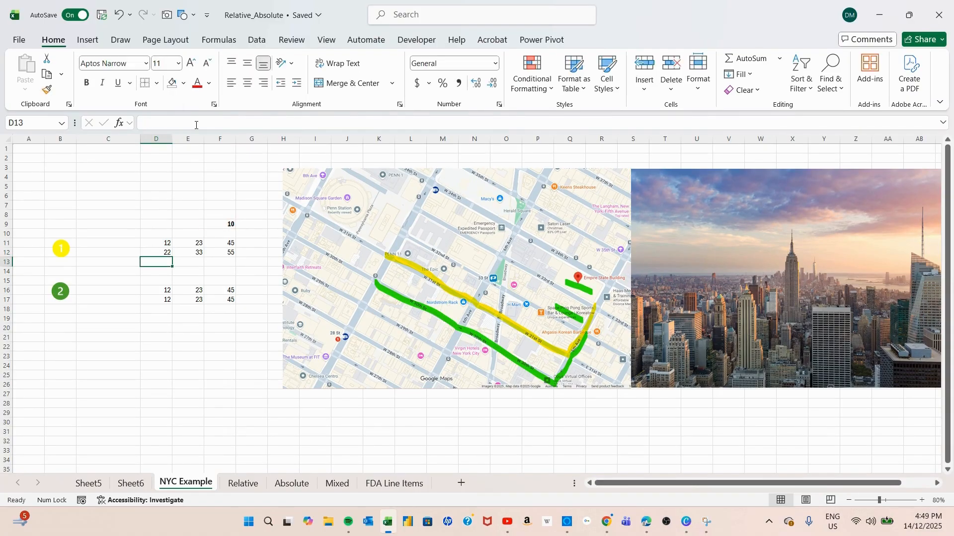
Inspect the cell references used by the formulas in D12, E12 and F12, and return to D12.
left_click(156, 253)
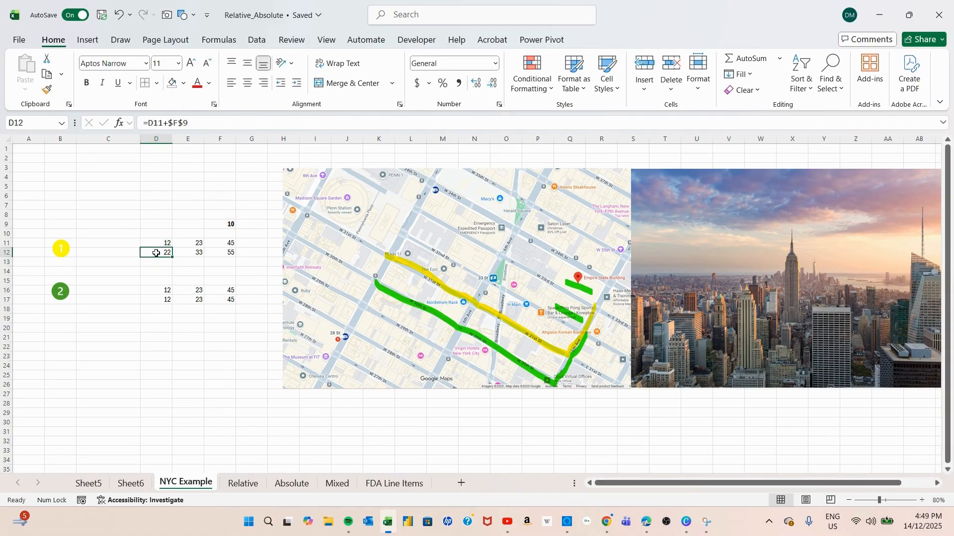
key("F2")
key("Escape")
left_click(196, 252)
key("F2")
key("Escape")
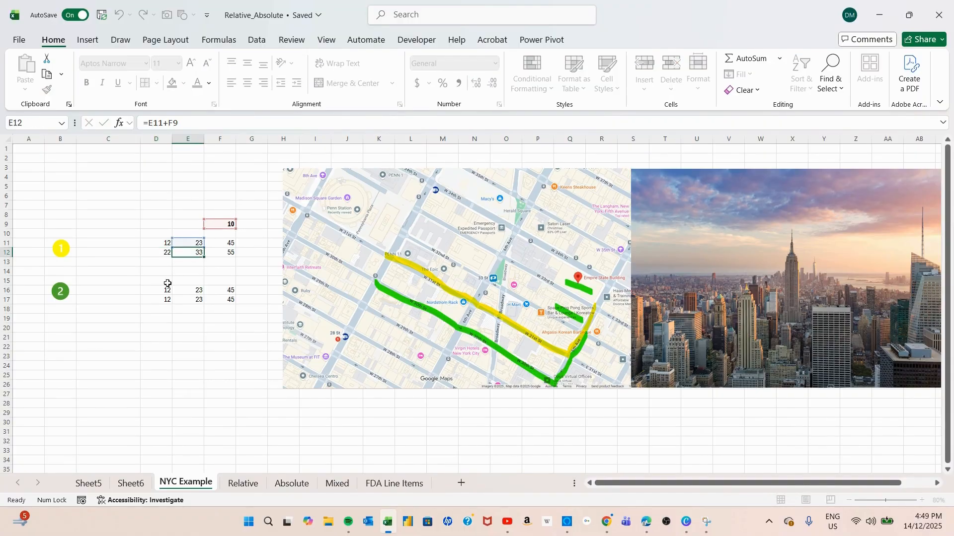
left_click(221, 252)
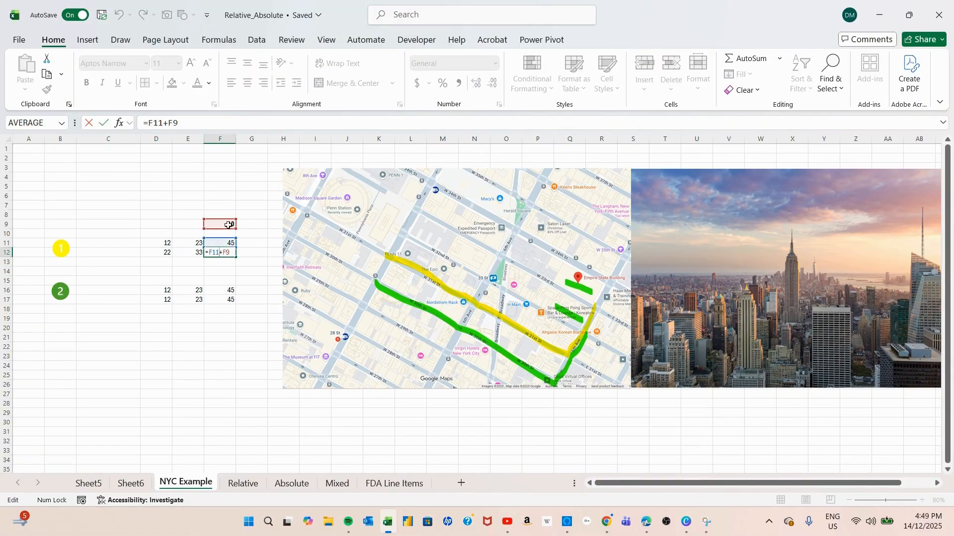
key("Escape")
left_click(167, 256)
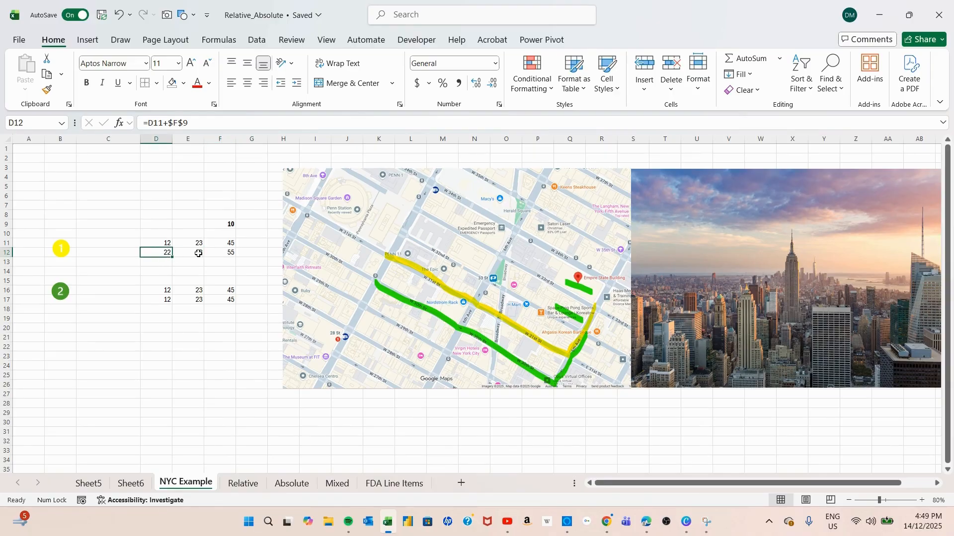
Fill D12's formula across to F12 and inspect the references in the copied formulas in E12 and F12.
left_click_drag(173, 259, 231, 257)
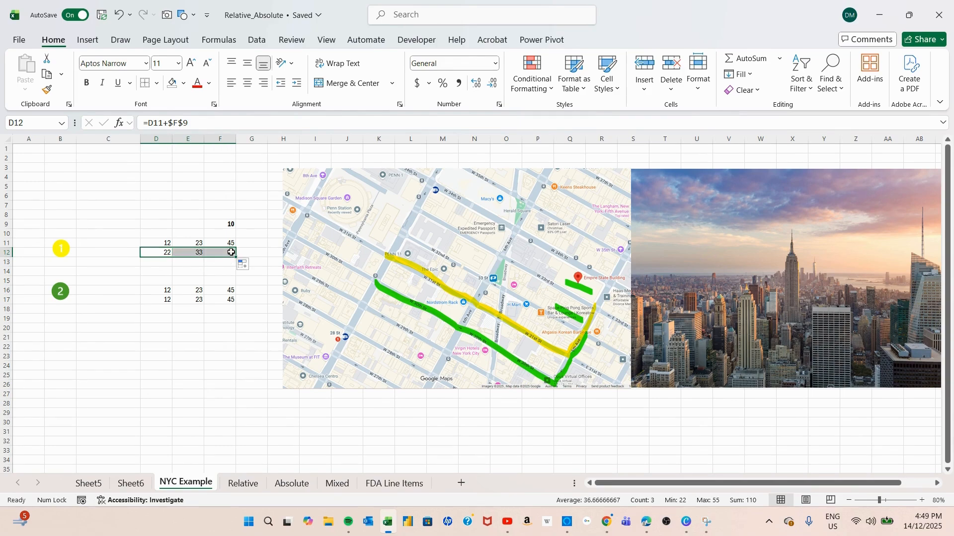
left_click(190, 271)
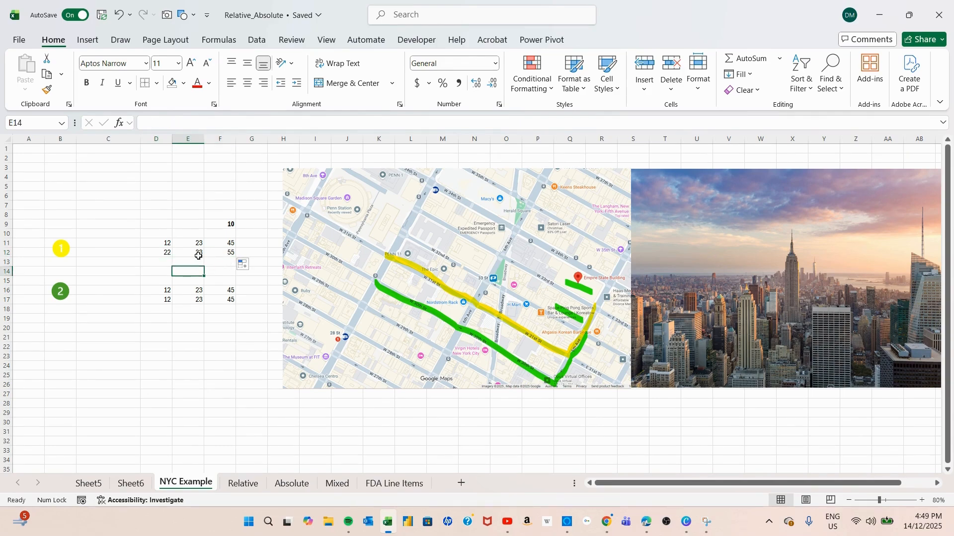
double_click(197, 253)
key("Escape")
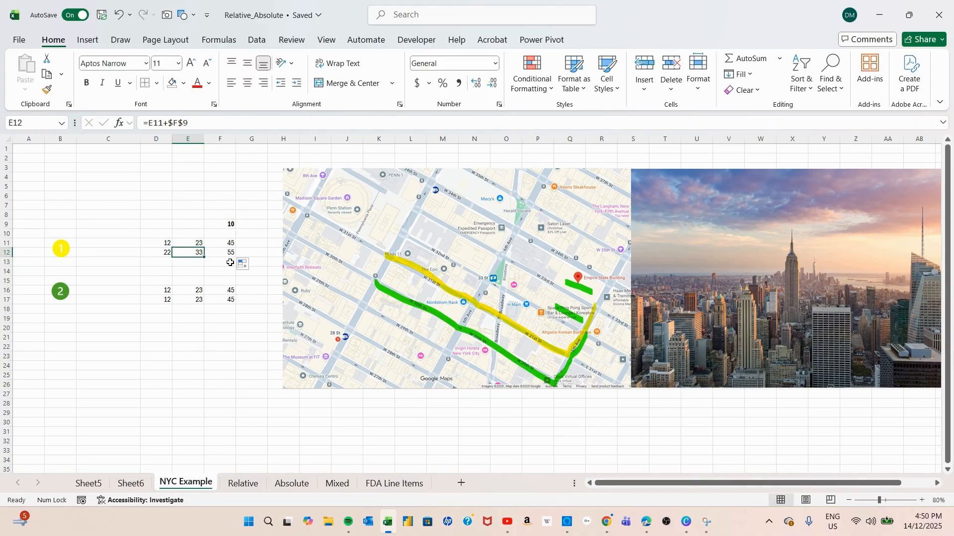
double_click(220, 253)
key("Escape")
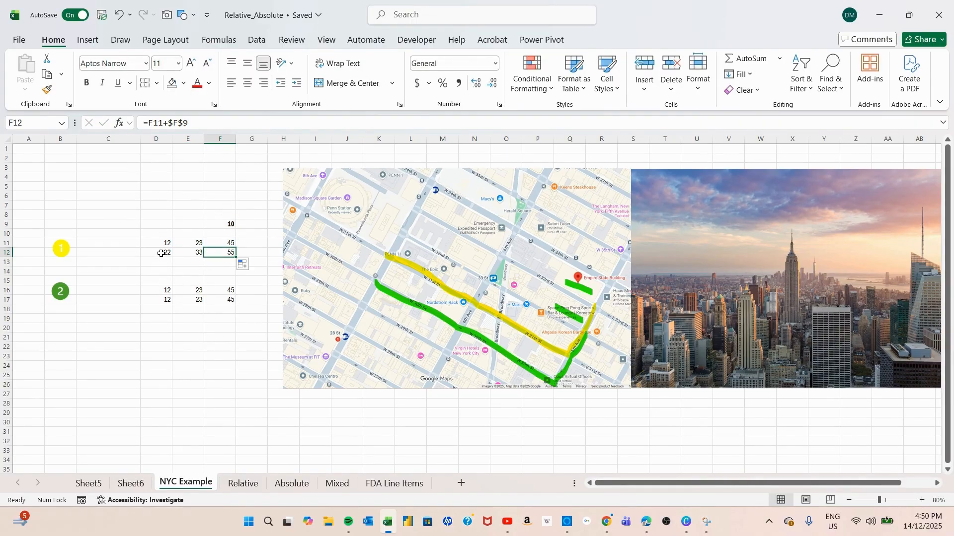
Copy the formulas in D12:F12 and paste them over D17:F17 with the normal paste option.
left_click_drag(162, 252, 221, 252)
key("ctrl+c")
right_click(190, 252)
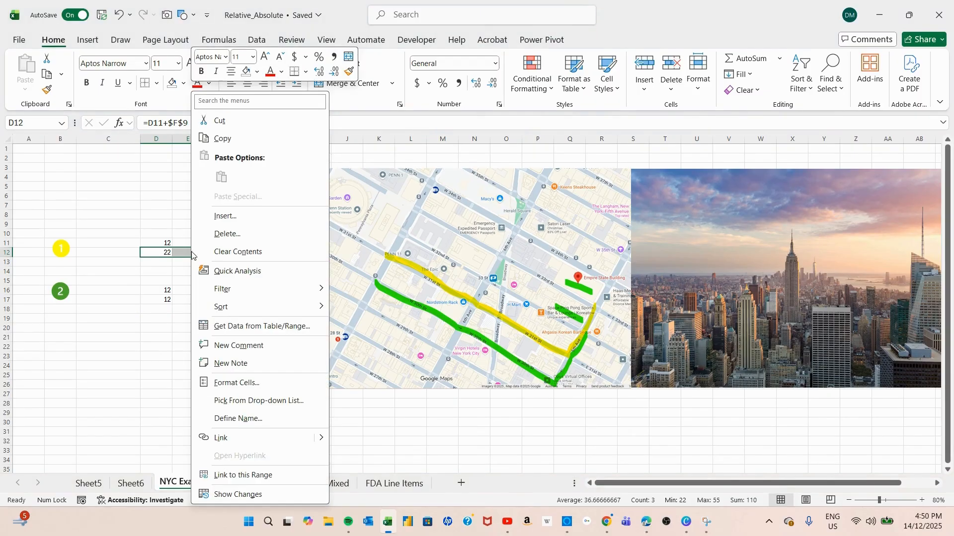
left_click(221, 139)
left_click(148, 299)
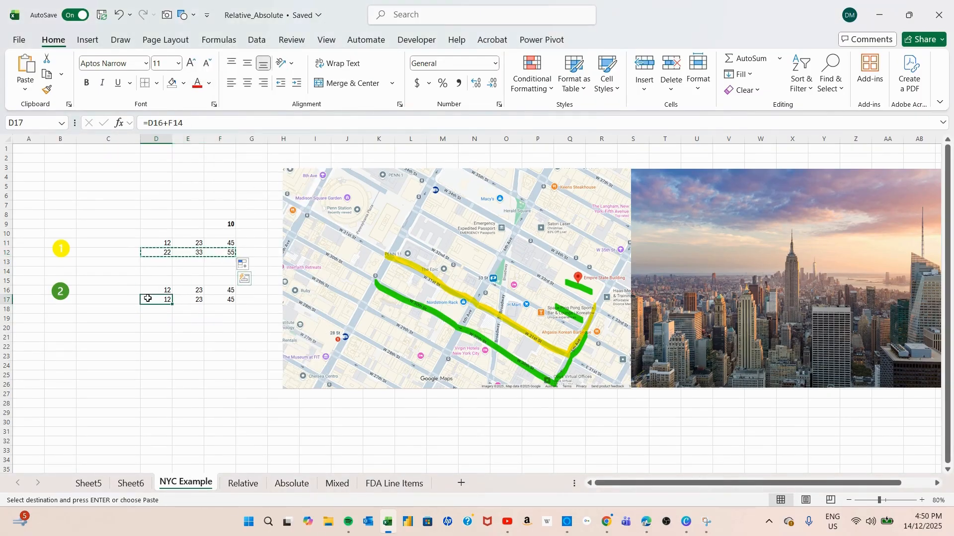
right_click(148, 299)
left_click(184, 176)
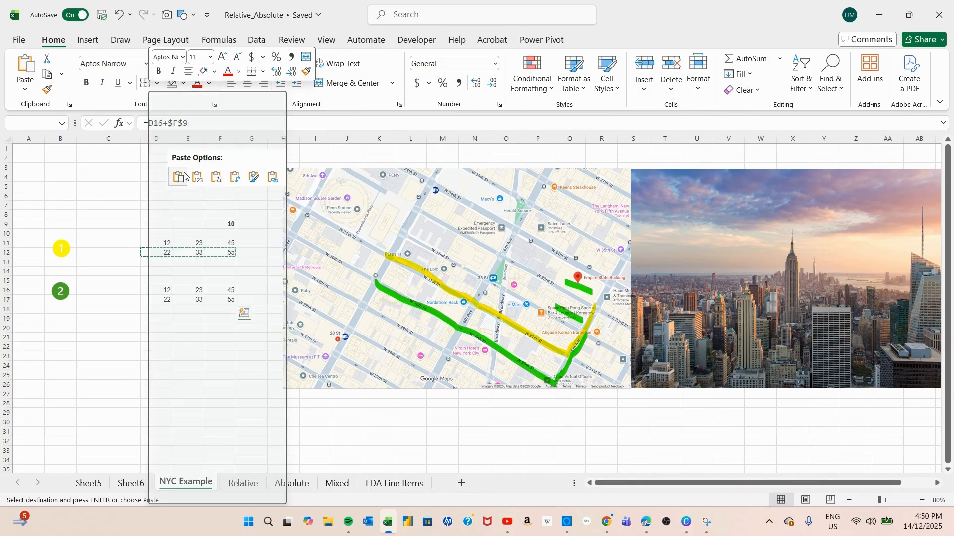
key("Escape")
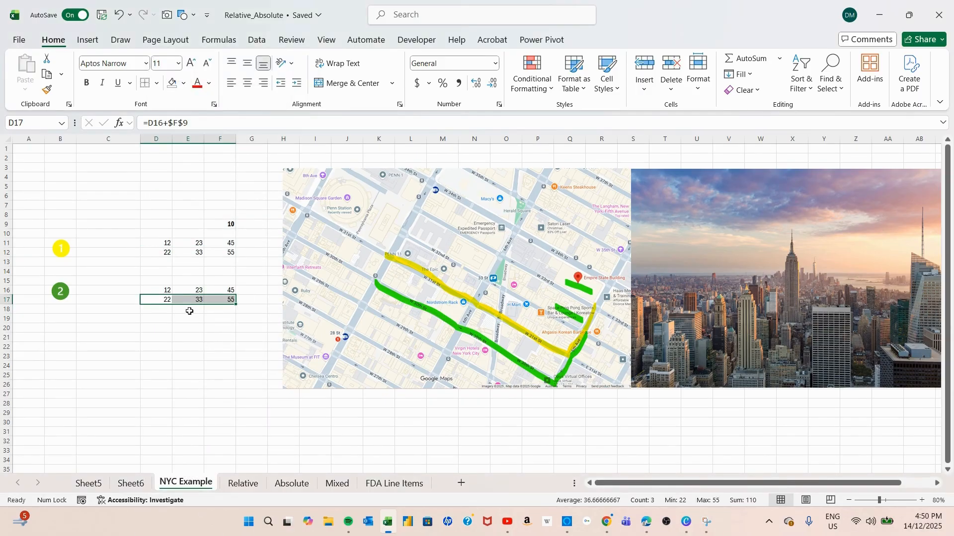
Inspect the cell references used by the pasted formulas in D17, E17 and F17.
left_click(160, 301)
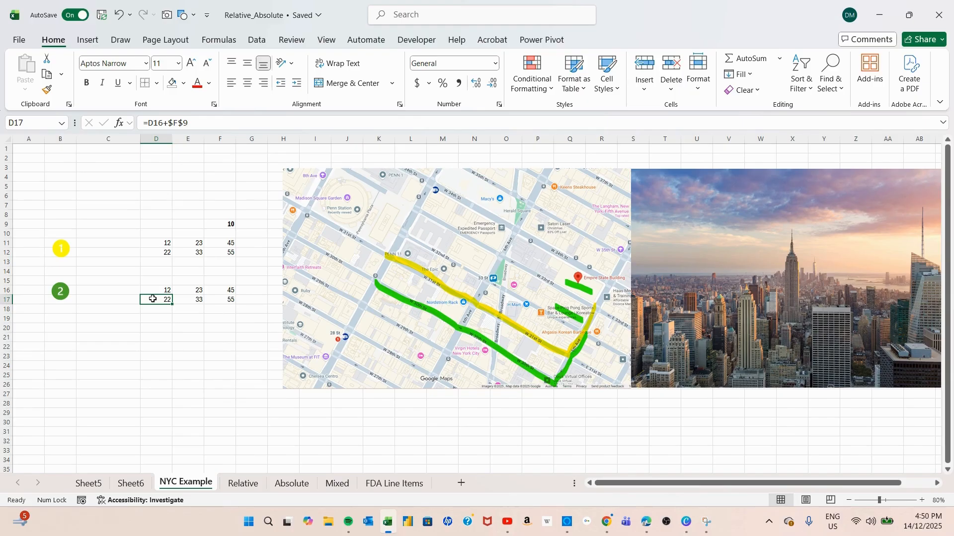
double_click(152, 299)
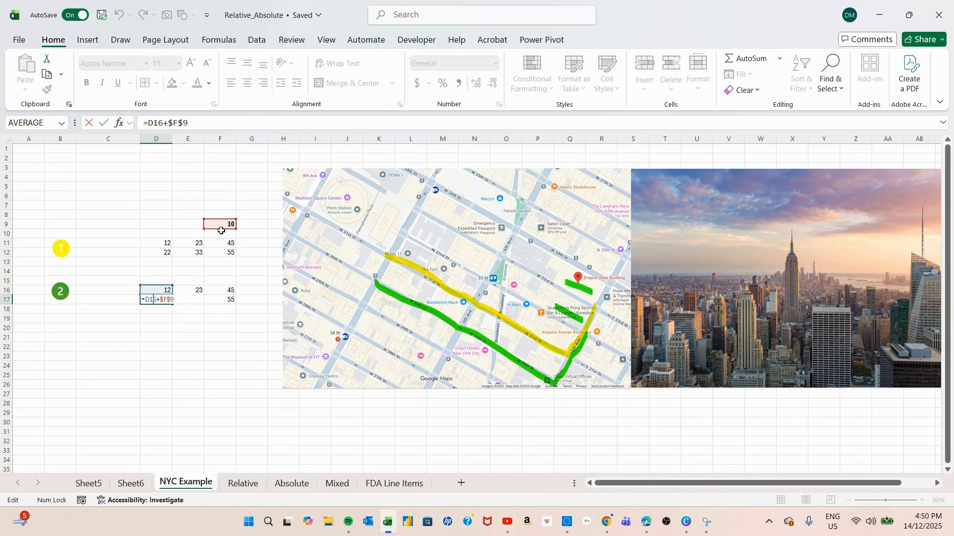
key("Escape")
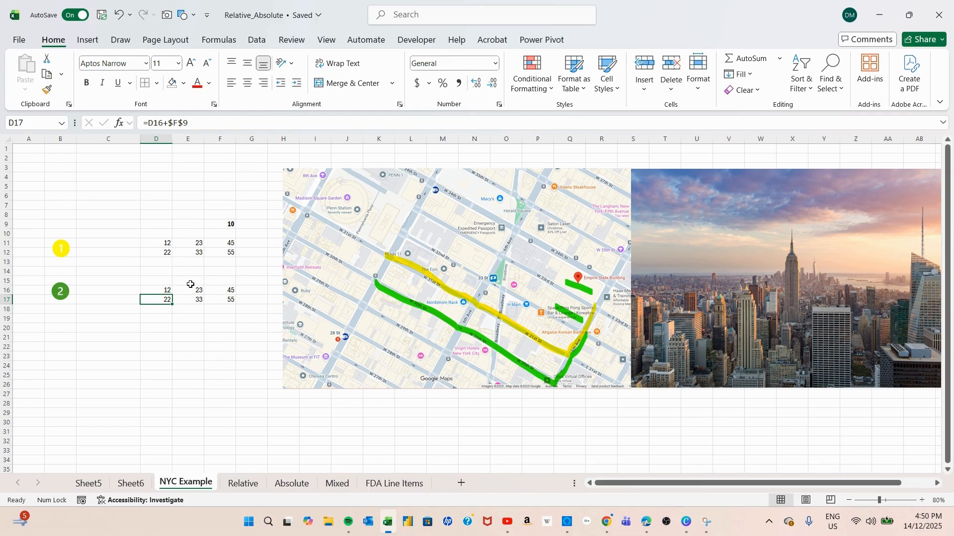
left_click(189, 300)
double_click(191, 303)
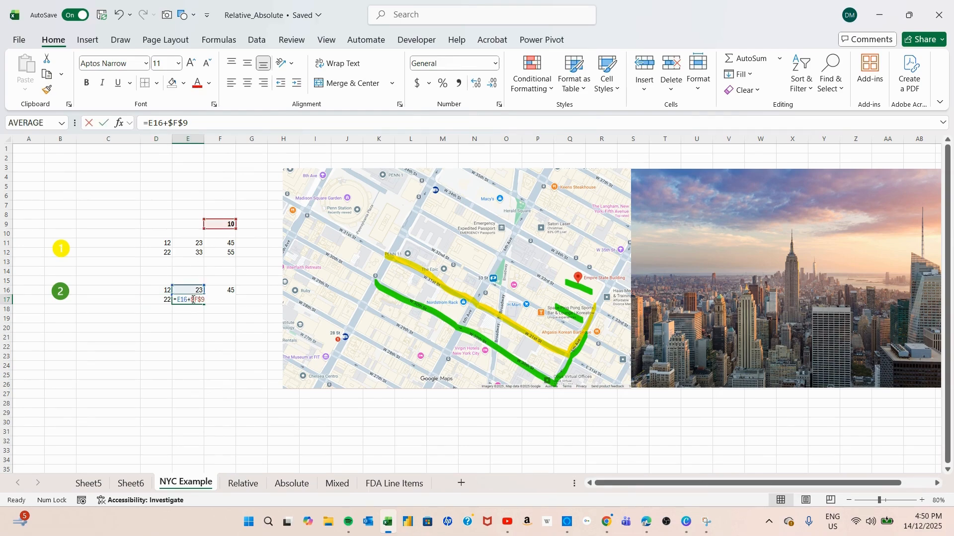
key("Escape")
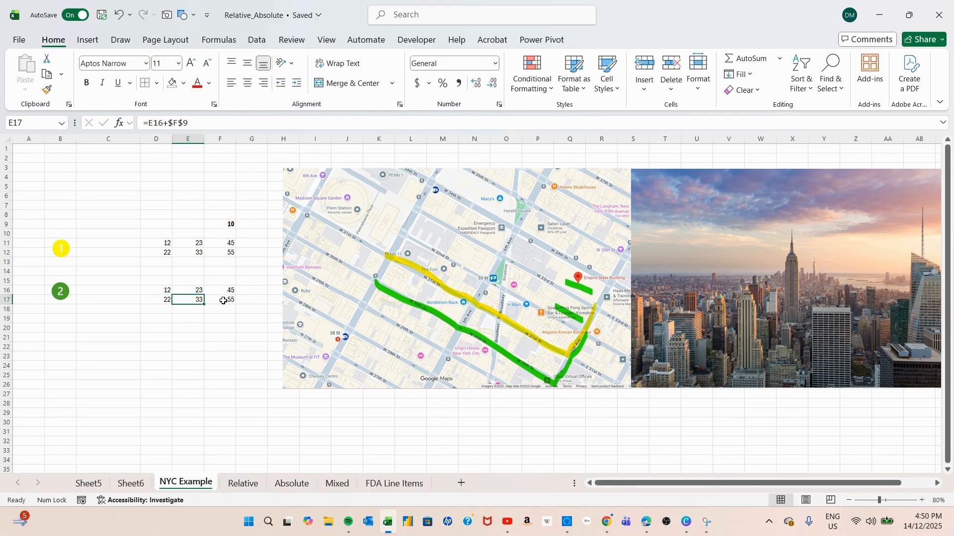
double_click(220, 301)
key("Escape")
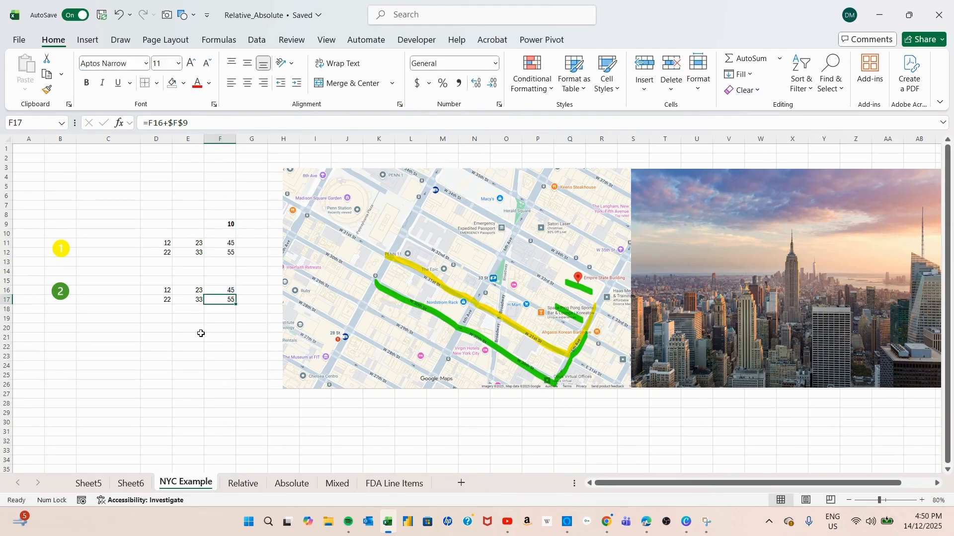
left_click(193, 319)
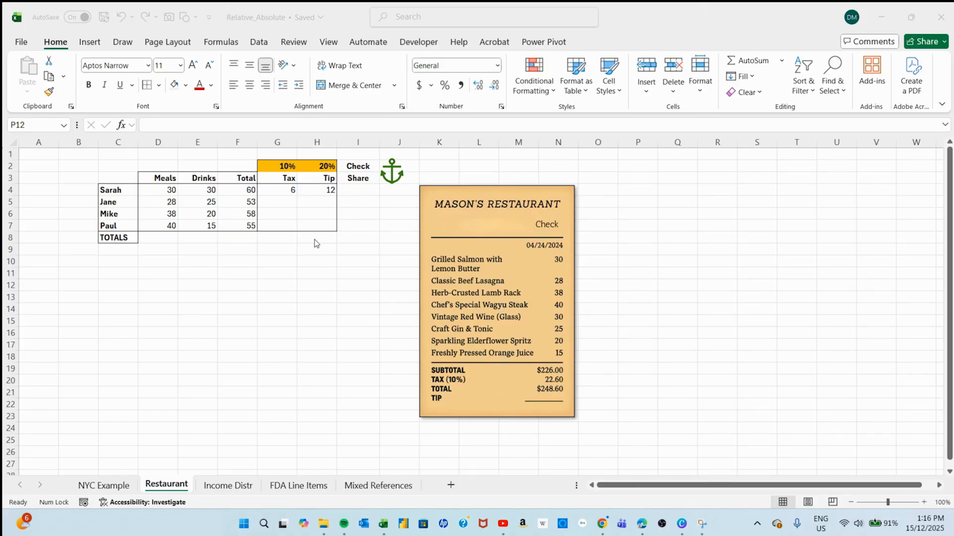
On the Restaurant sheet, review the Tax formula in G4 and the Tip formula in H4 with their referenced cells.
left_click(281, 190)
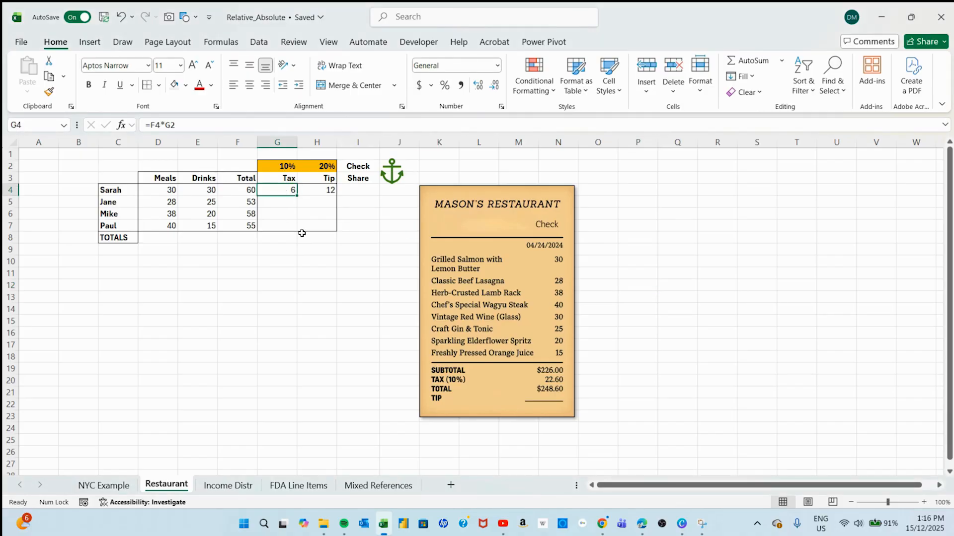
double_click(289, 192)
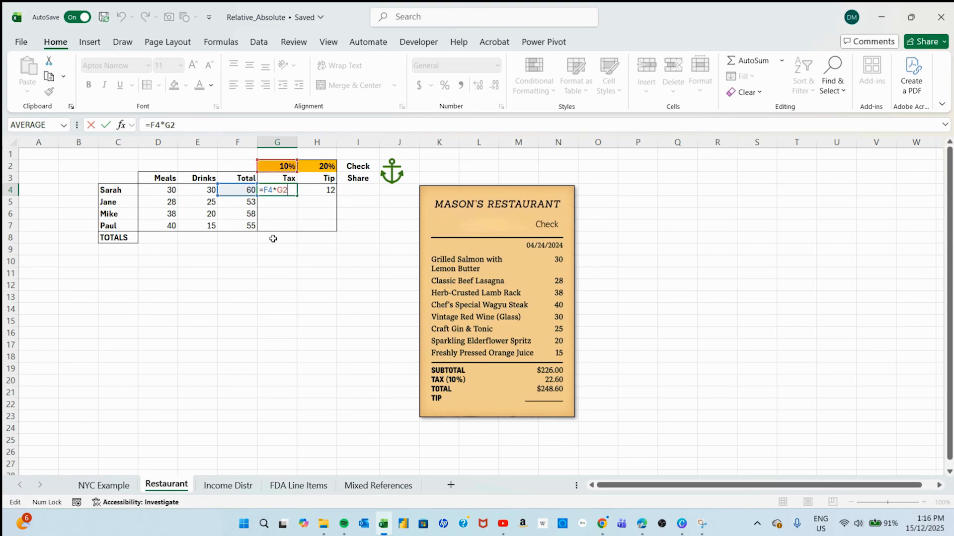
key("Return")
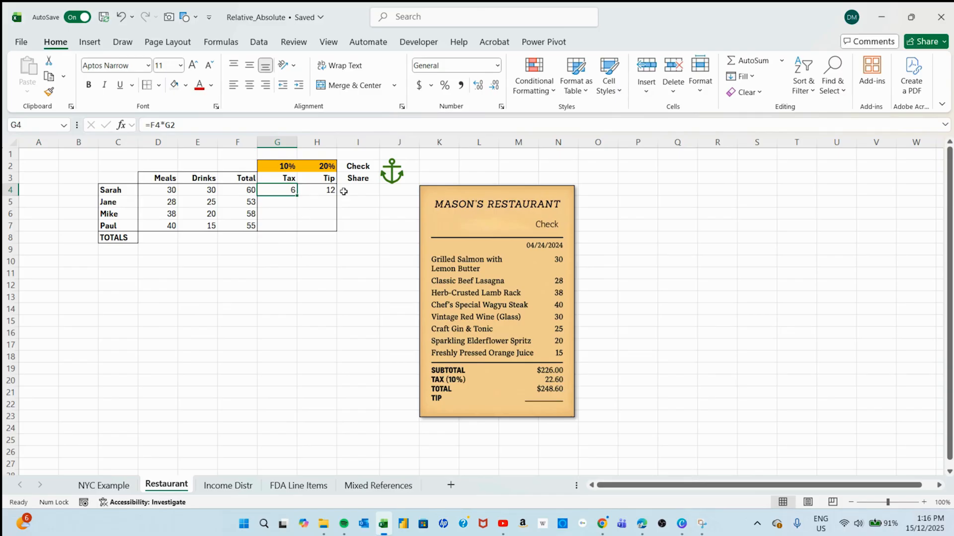
double_click(327, 190)
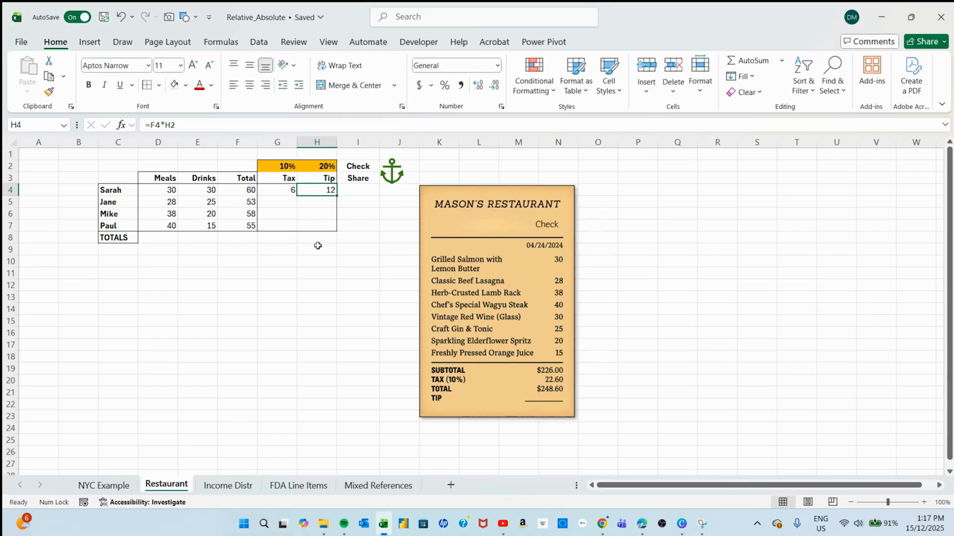
left_click(277, 249)
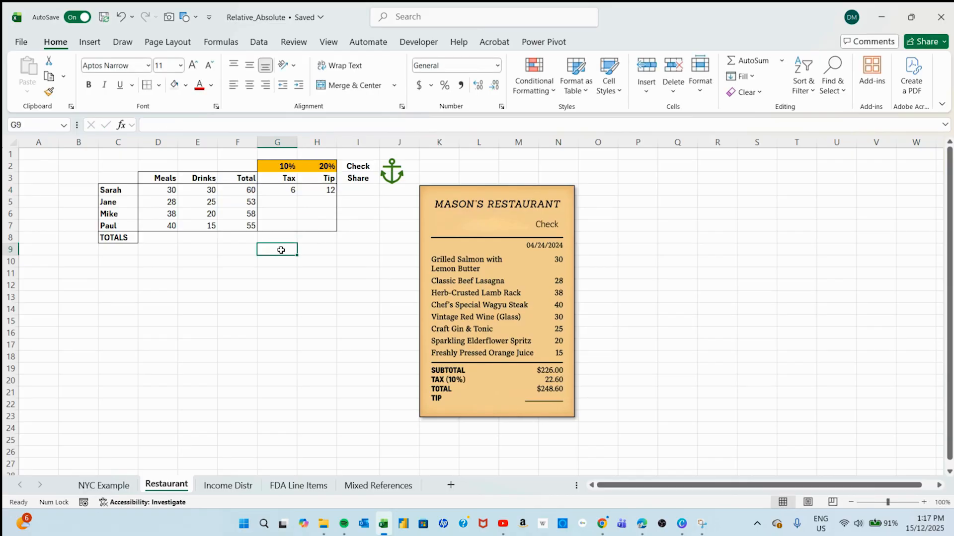
Total the Meals column in D8 with AutoSum over D4:D7 and recheck the formula's range.
left_click(155, 240)
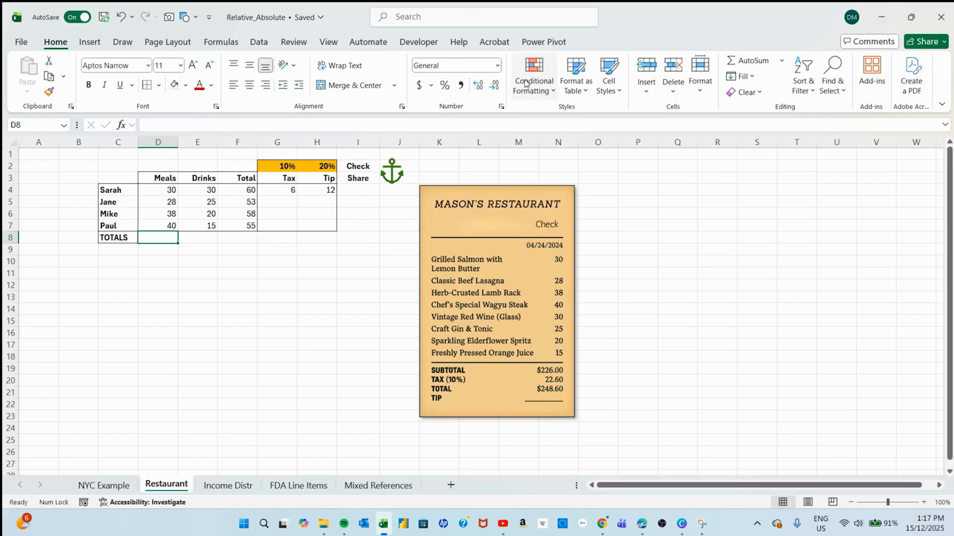
left_click(759, 65)
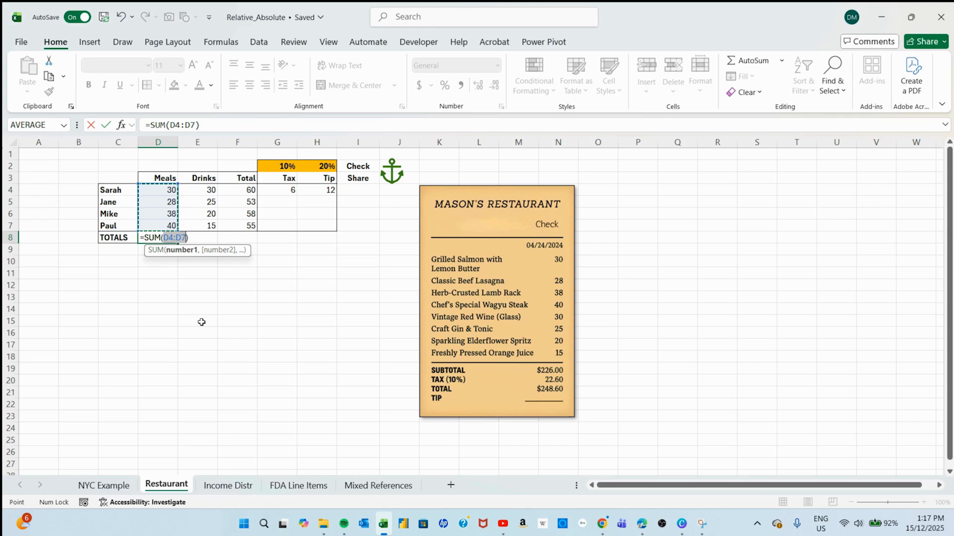
key("Return")
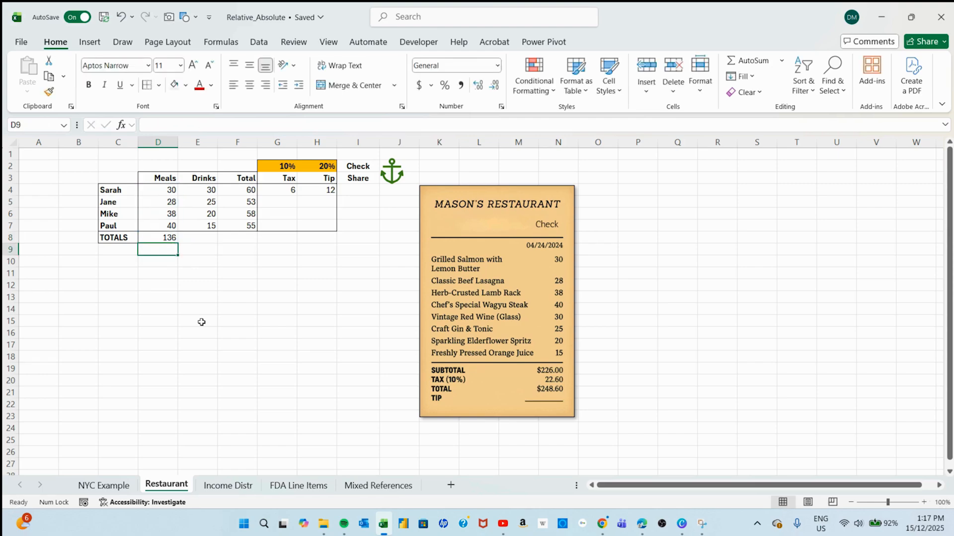
left_click(174, 237)
double_click(168, 239)
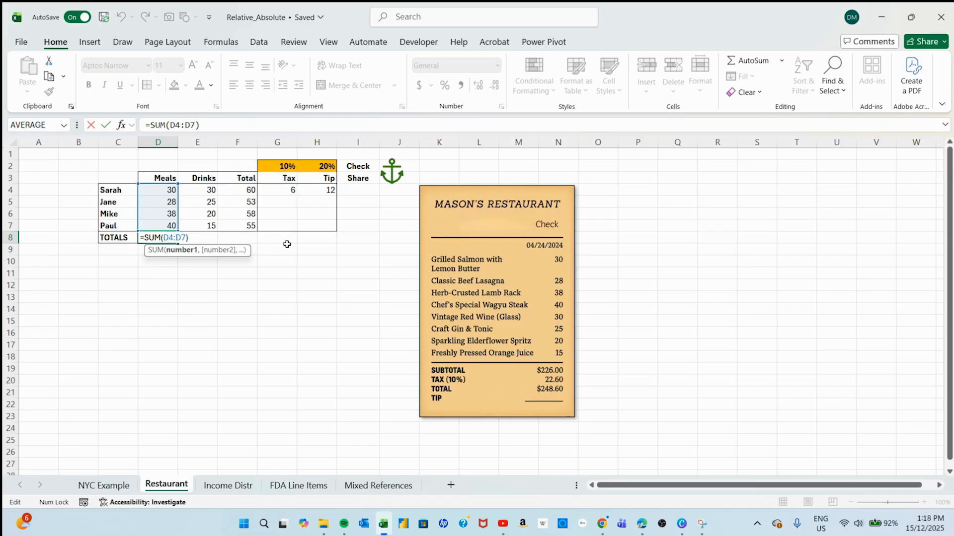
key("ctrl+Return")
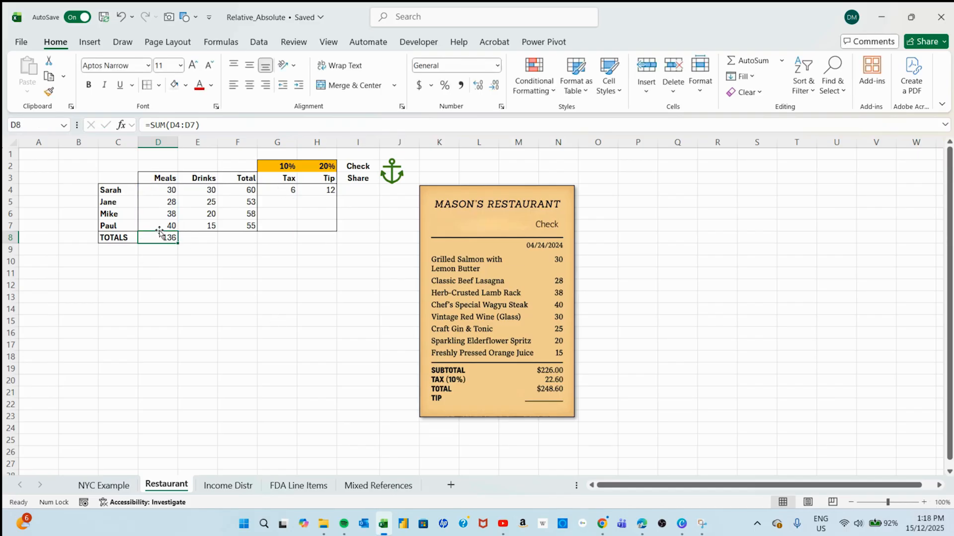
Fill D8's SUM formula across the TOTALS row to I8 and check the copied formulas in I8 and F8.
left_click_drag(178, 245, 365, 246)
left_click(209, 260)
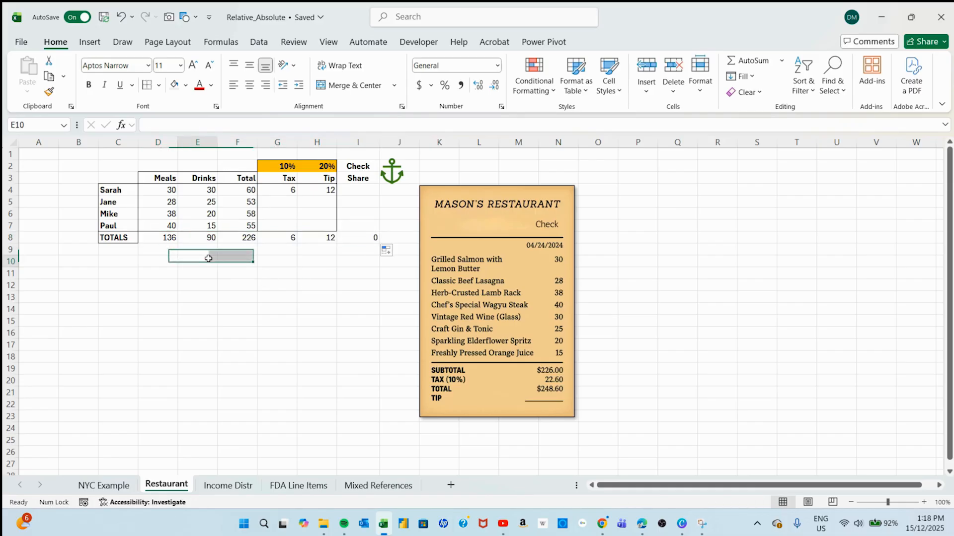
left_click(372, 239)
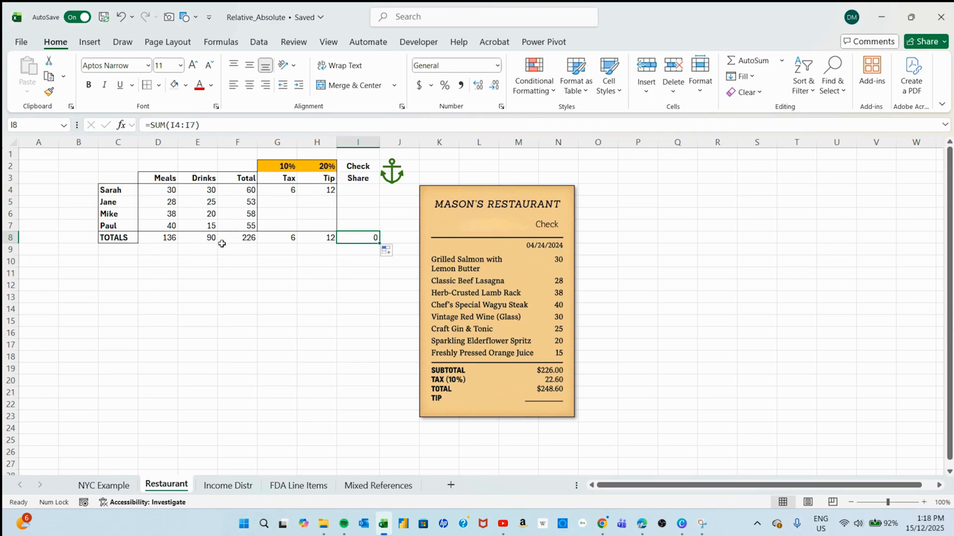
left_click(247, 241)
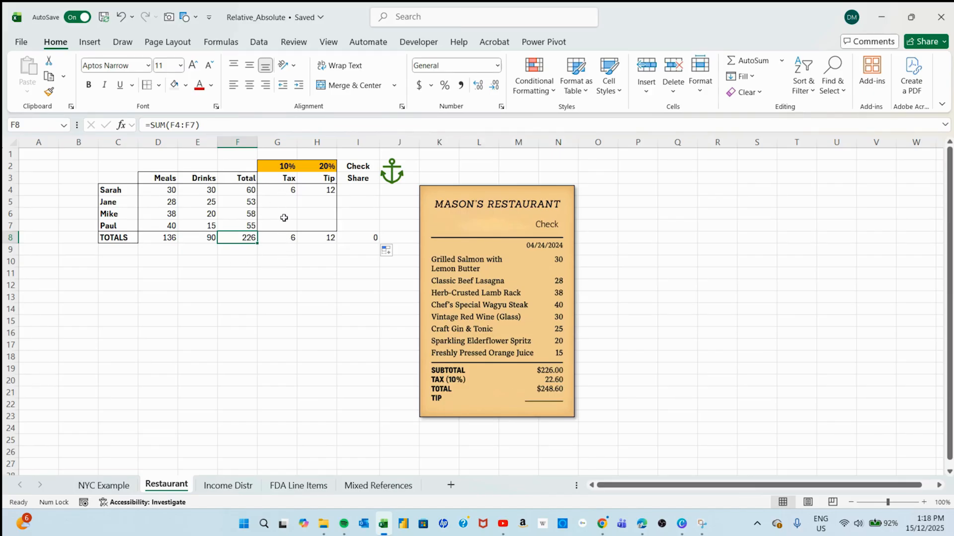
Cycle the G2 reference in G4's tax formula through its reference types and commit it as absolute, giving =F4*$G$2.
left_click(281, 190)
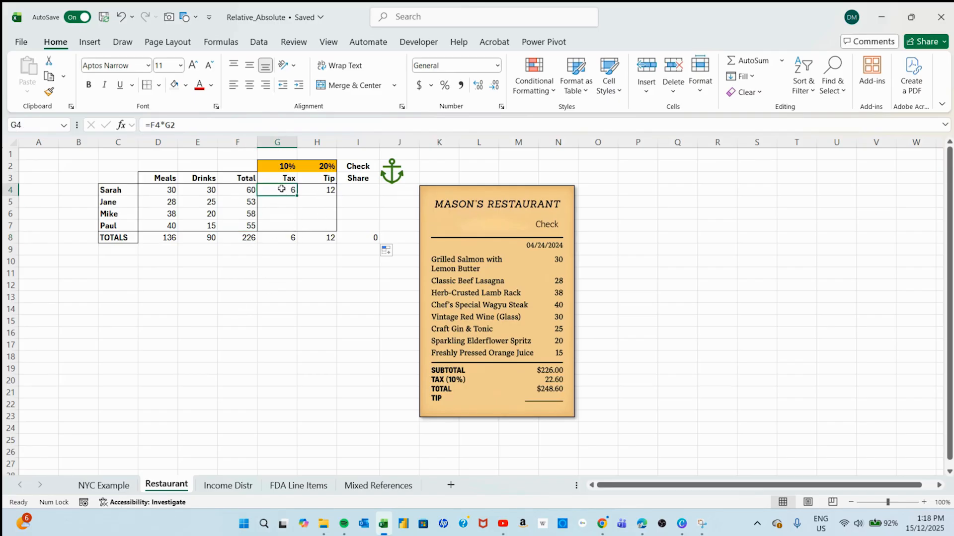
double_click(281, 192)
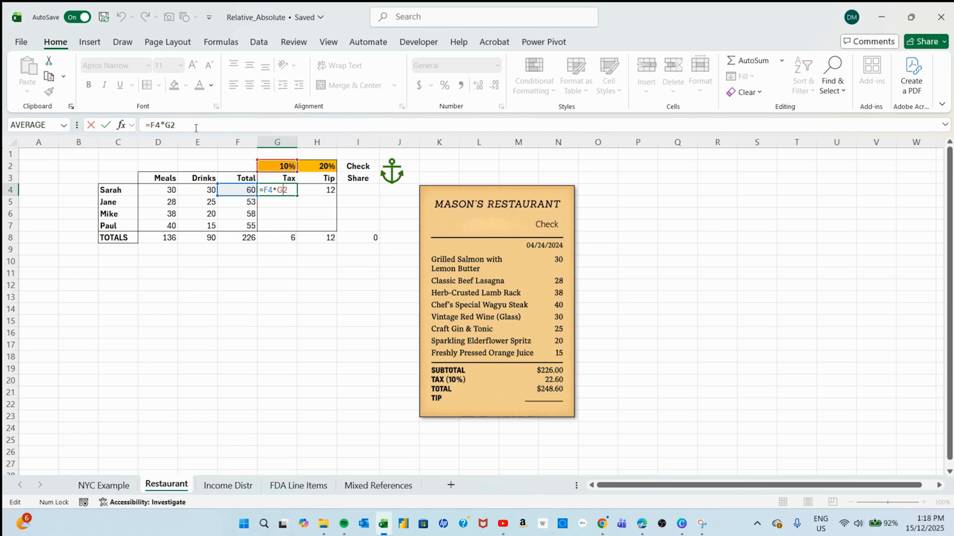
left_click(173, 124)
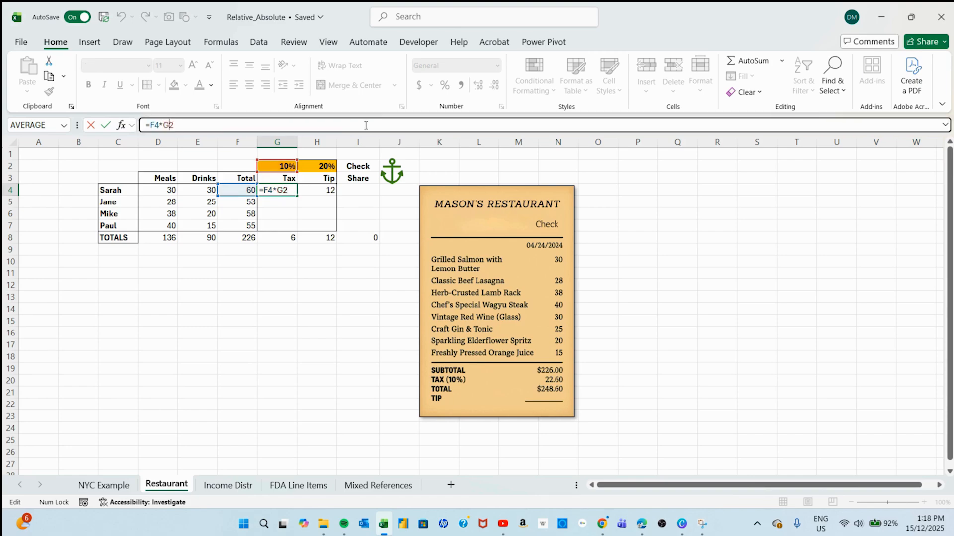
key("F4")
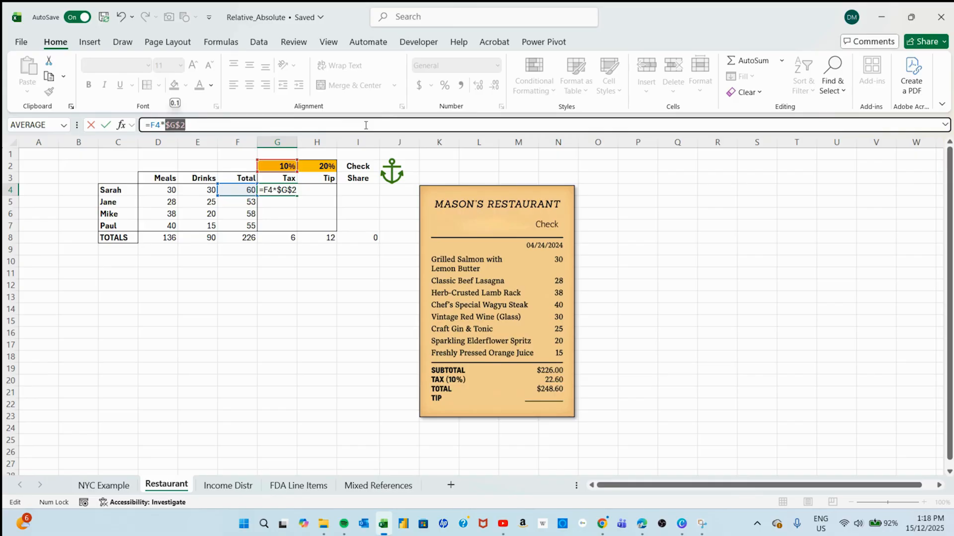
key("F4")
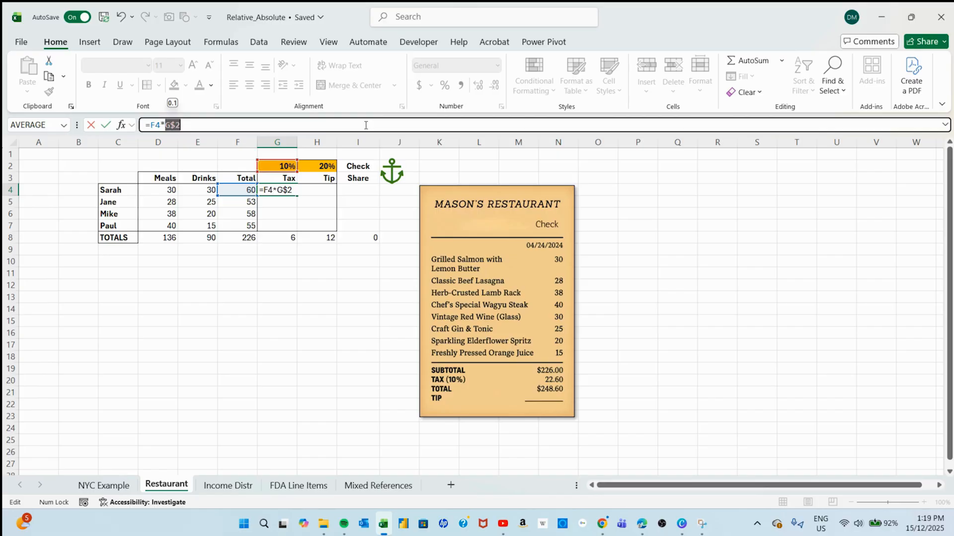
key("F4")
key("F4")
key("F4")
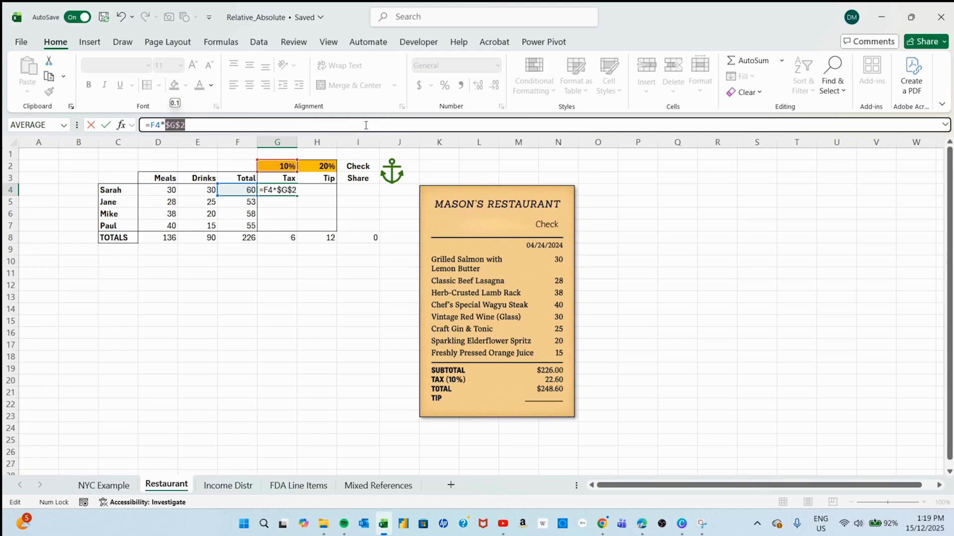
key("Return")
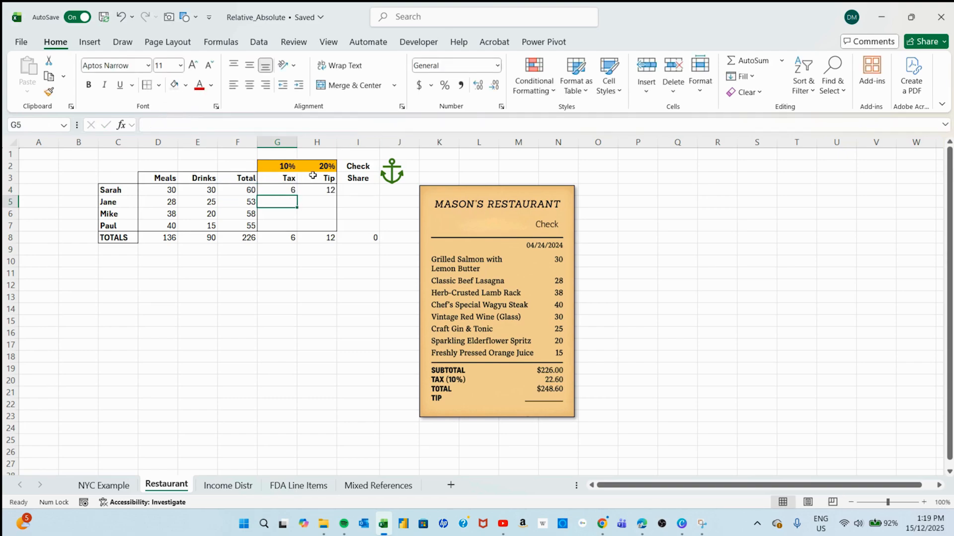
Fill the tax formula =F4*$G$2 from G4 down through G7.
left_click(293, 192)
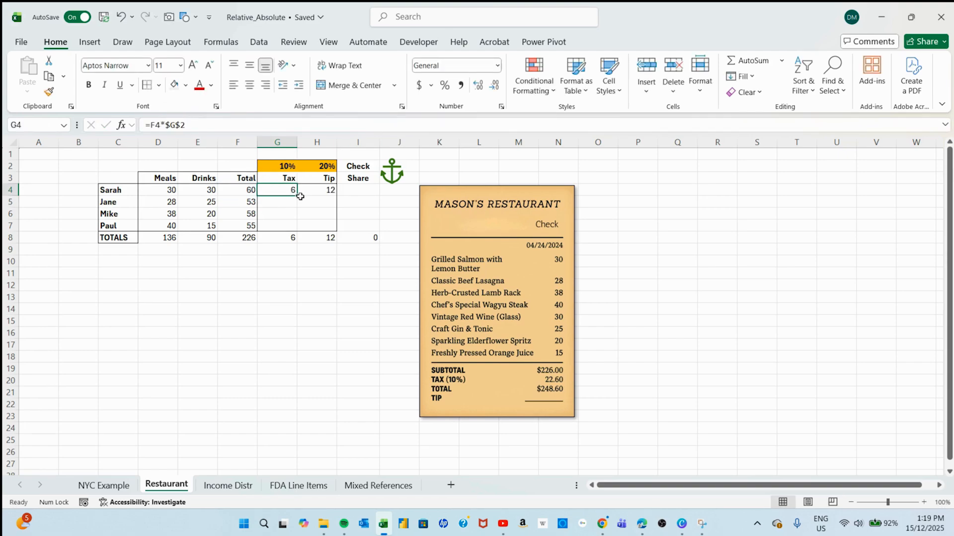
left_click_drag(298, 197, 293, 229)
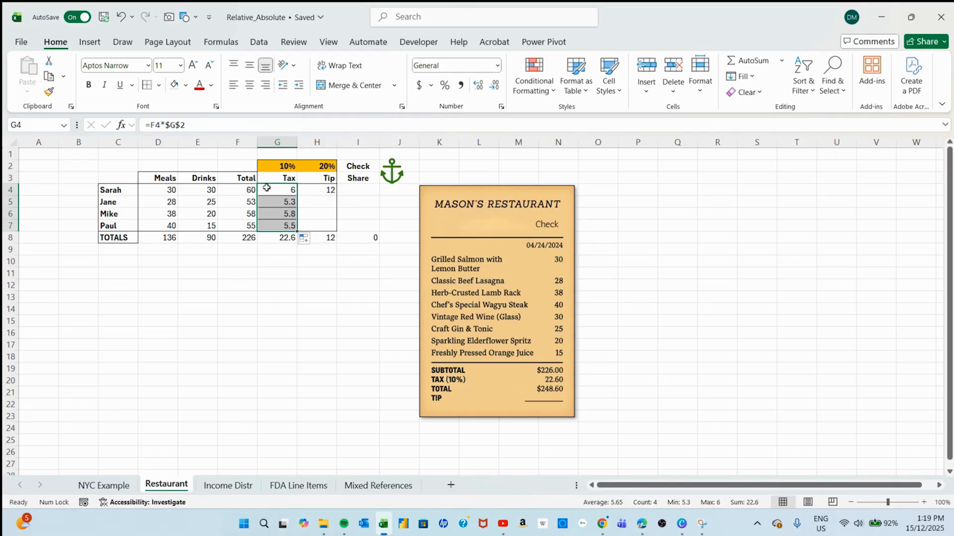
left_click(275, 259)
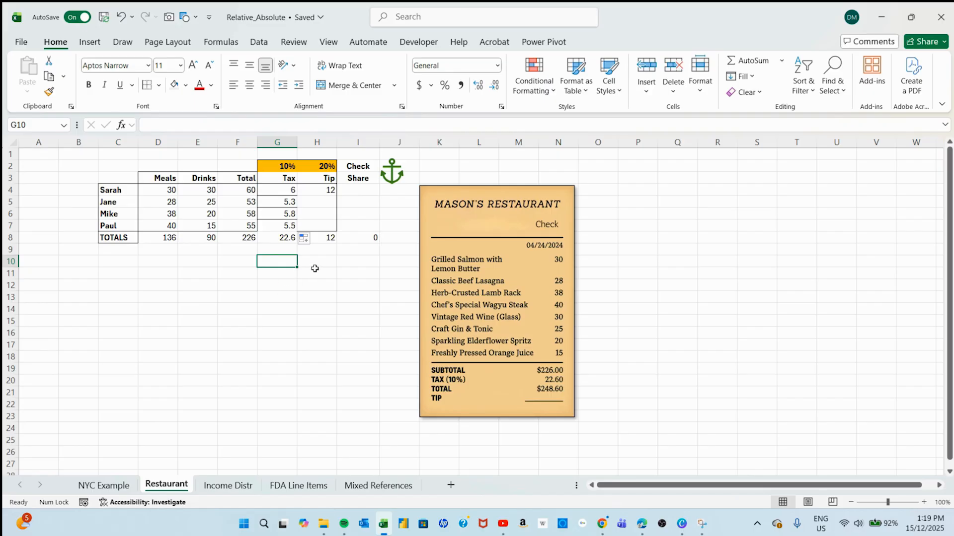
Make the H2 reference in H4's tip formula absolute, giving =F4*$H$2, and fill it down through H7.
left_click(315, 192)
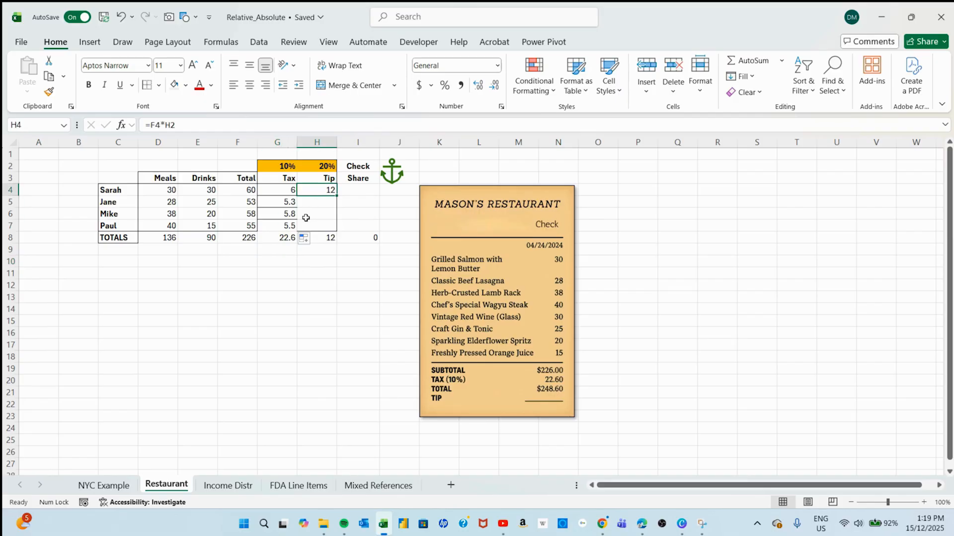
key("F2")
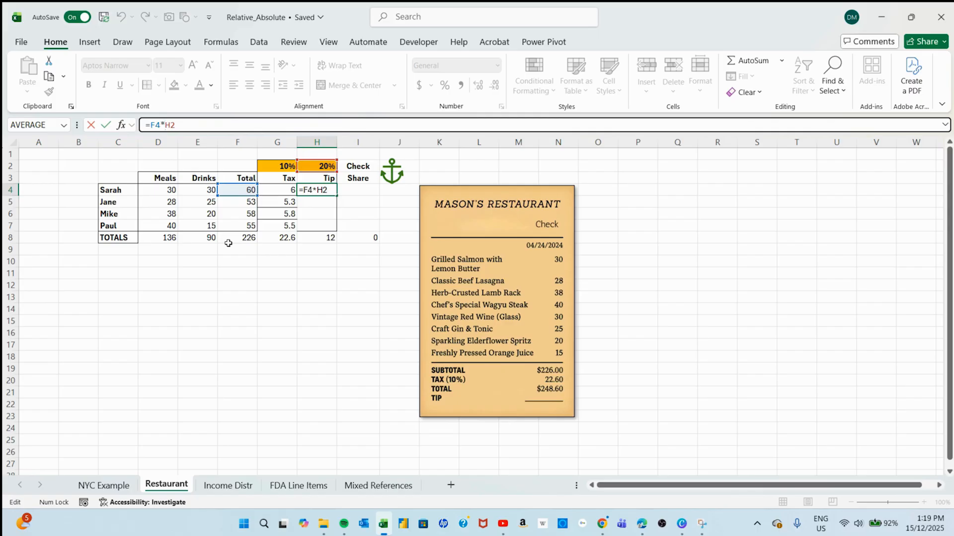
key("F4")
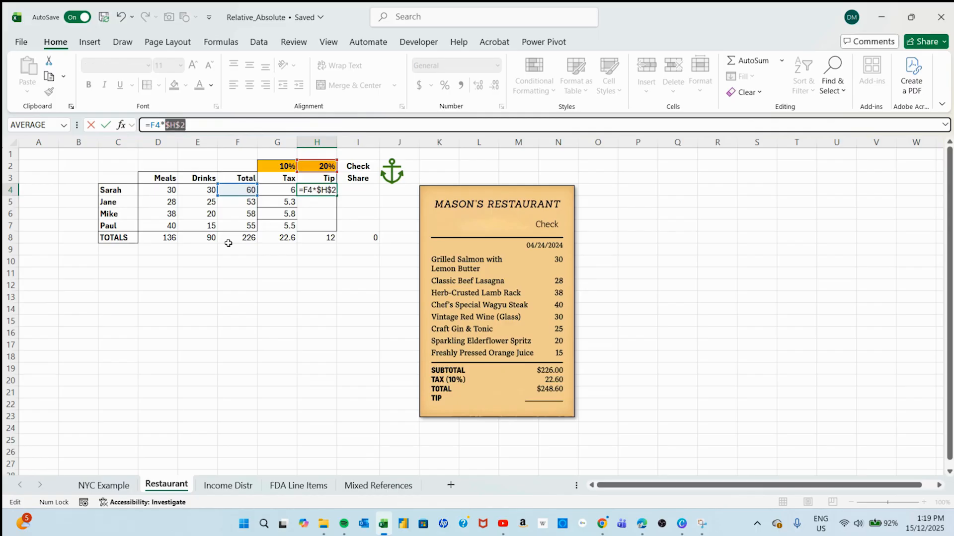
key("Return")
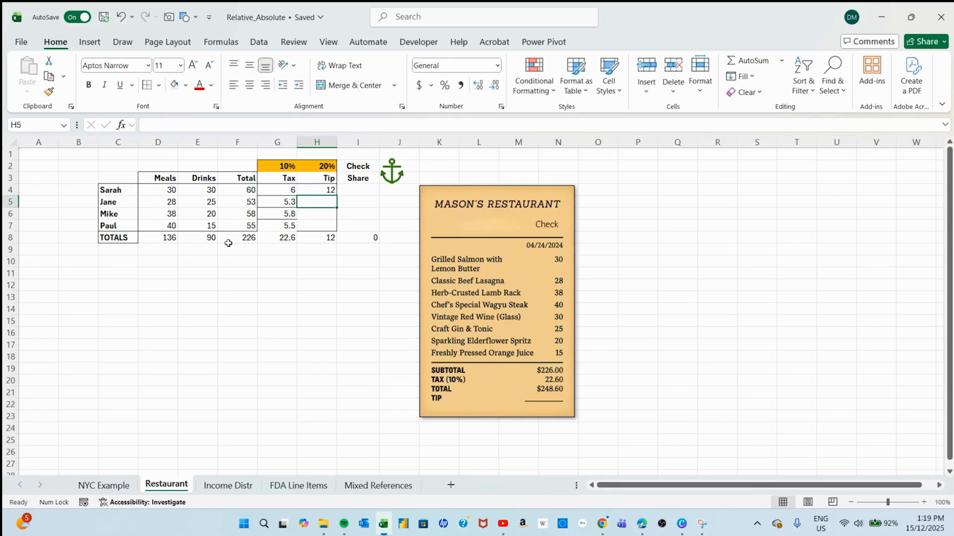
left_click(323, 188)
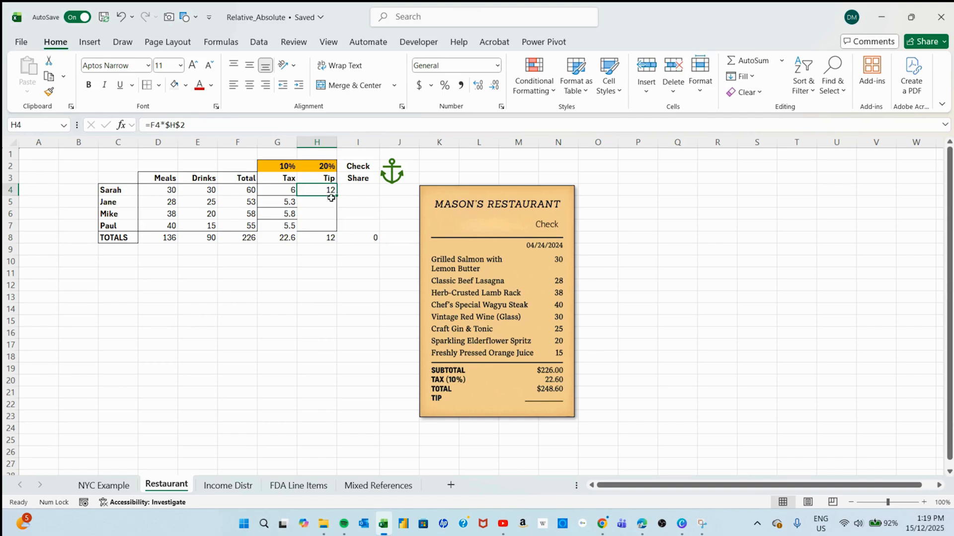
left_click_drag(337, 195, 337, 229)
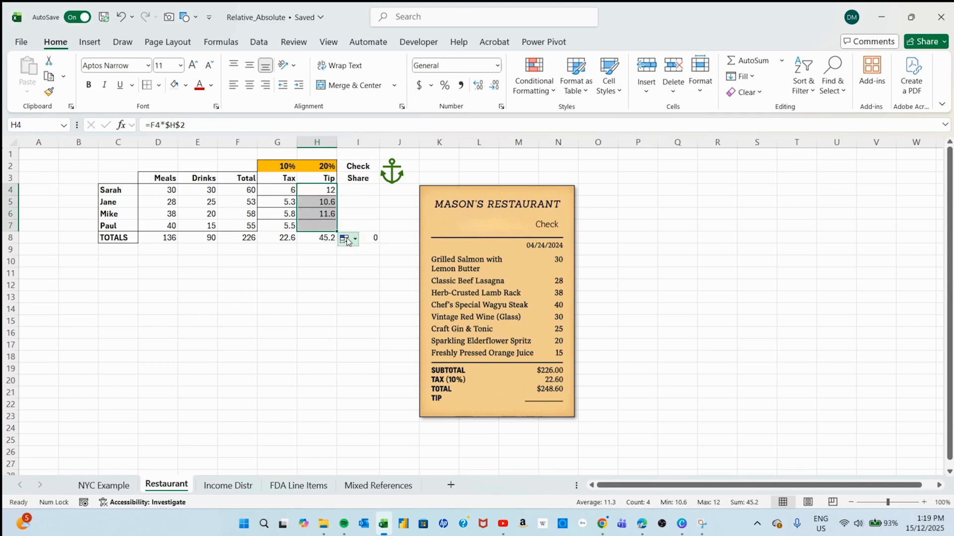
left_click(278, 298)
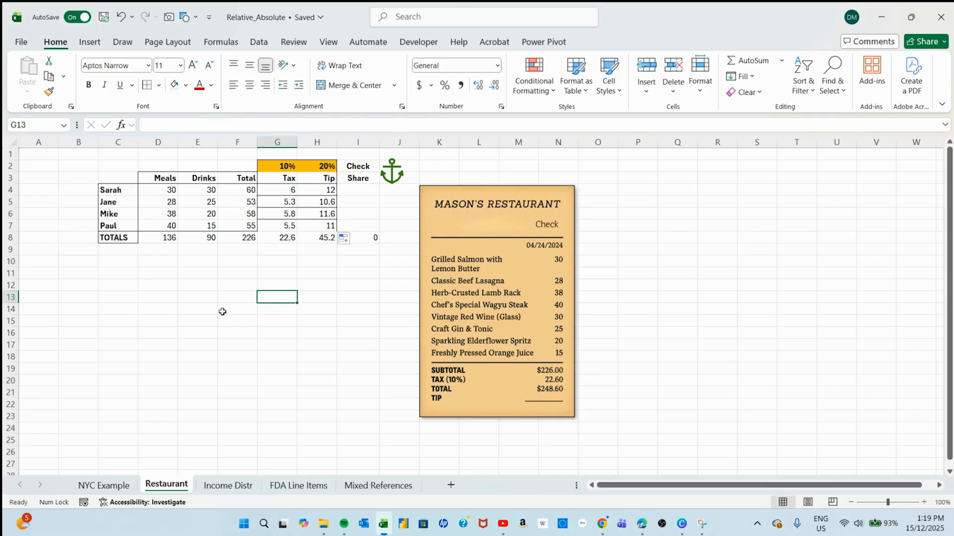
Copy the formatting of F4:F7 onto the Tax cells G4:G7 and the Tip cells H4:H7 with Format Painter.
left_click_drag(243, 190, 237, 223)
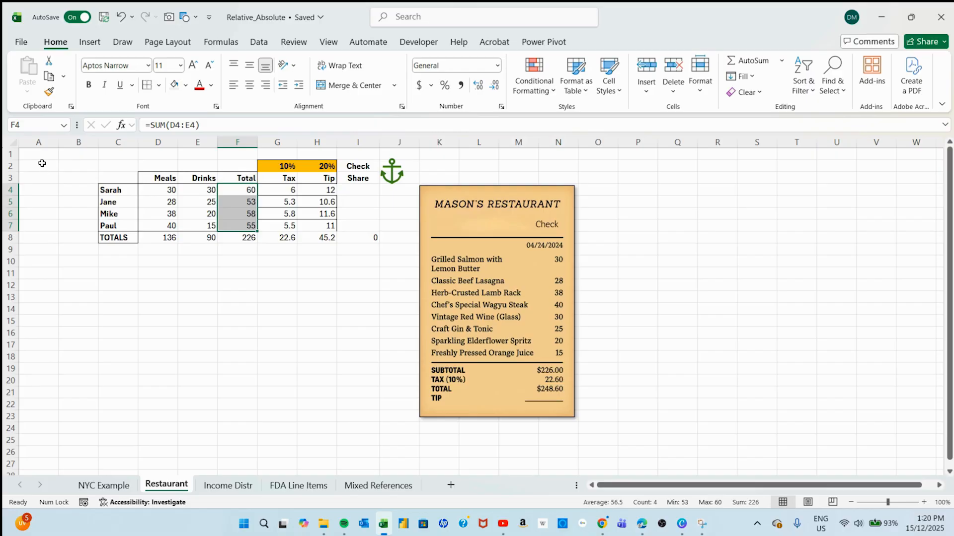
left_click(49, 92)
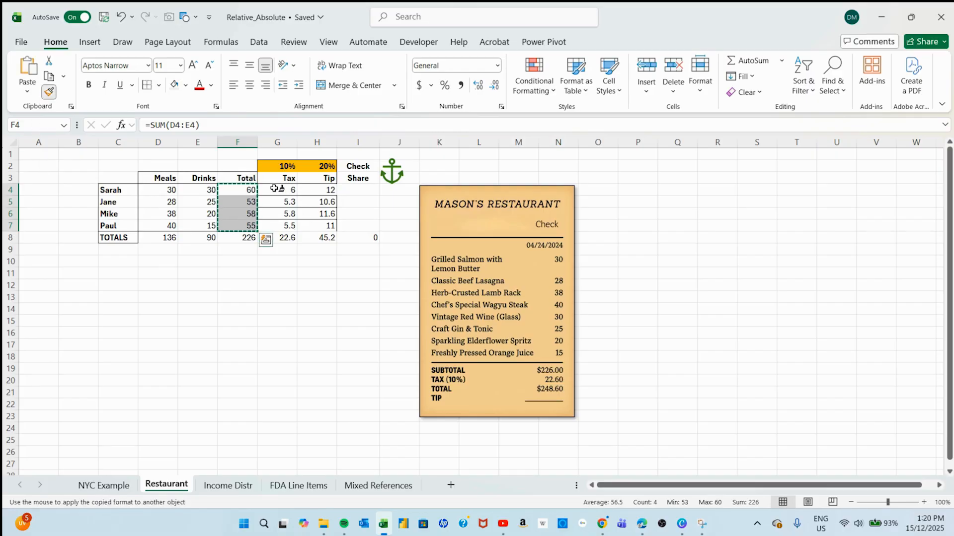
left_click_drag(274, 188, 277, 226)
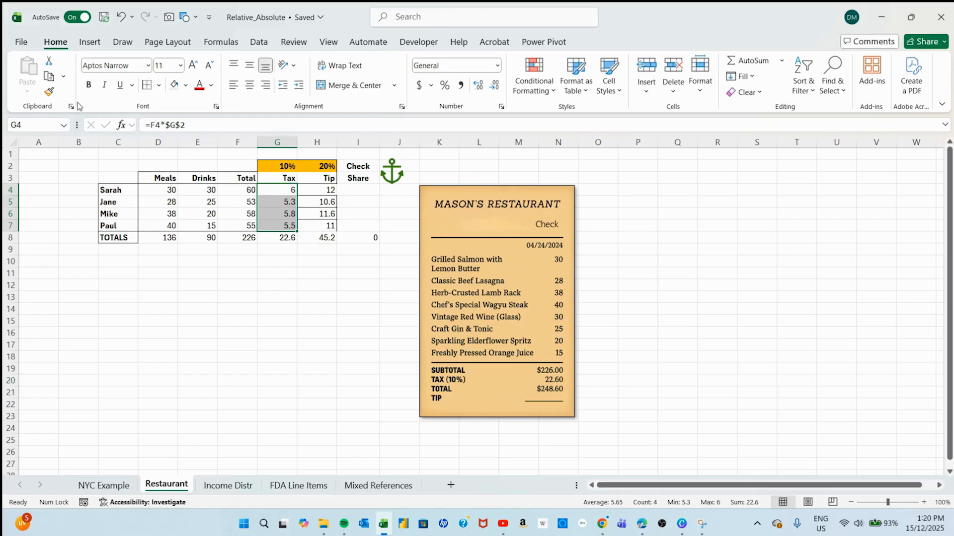
left_click(49, 93)
left_click_drag(322, 190, 326, 226)
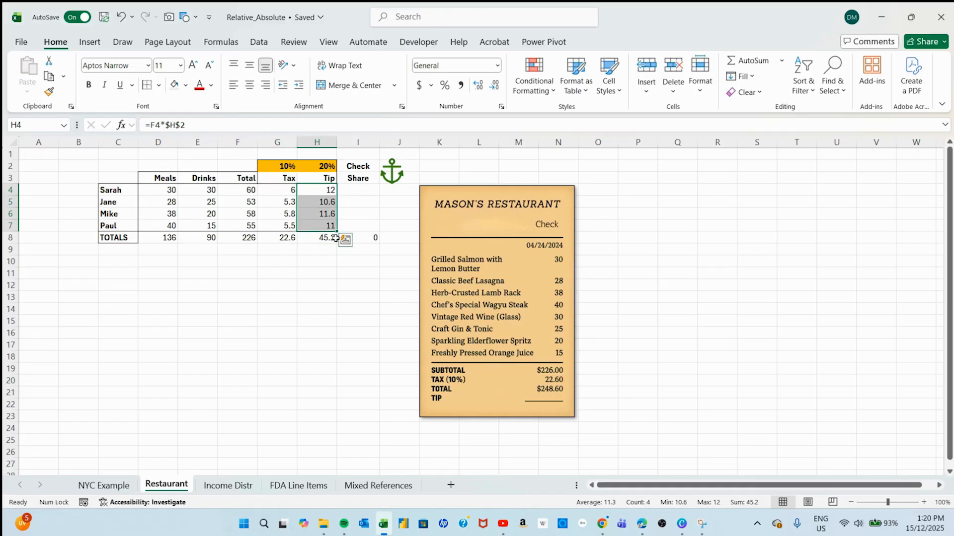
left_click(328, 308)
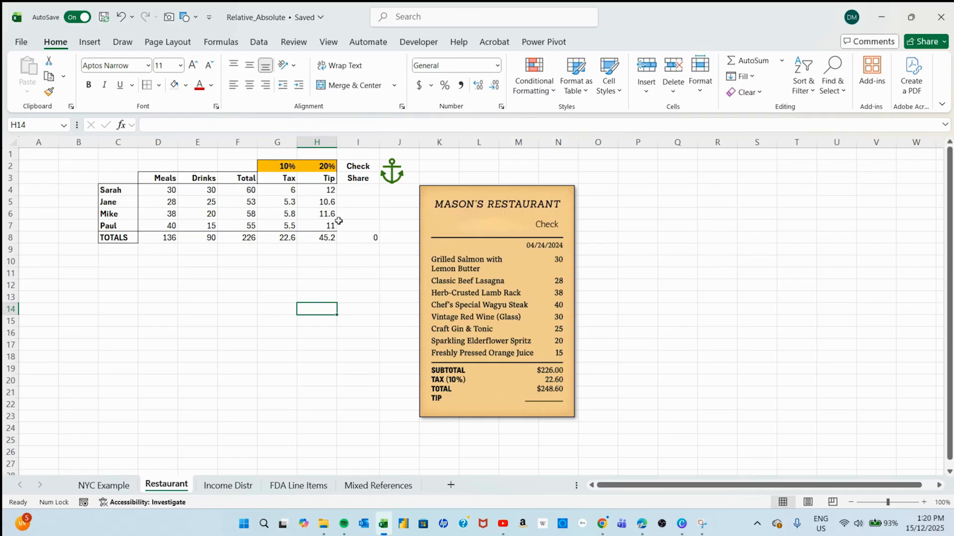
Calculate the first Check Share in I4 with =SUM(F4:H4) and fill the formula down through I7.
left_click(345, 191)
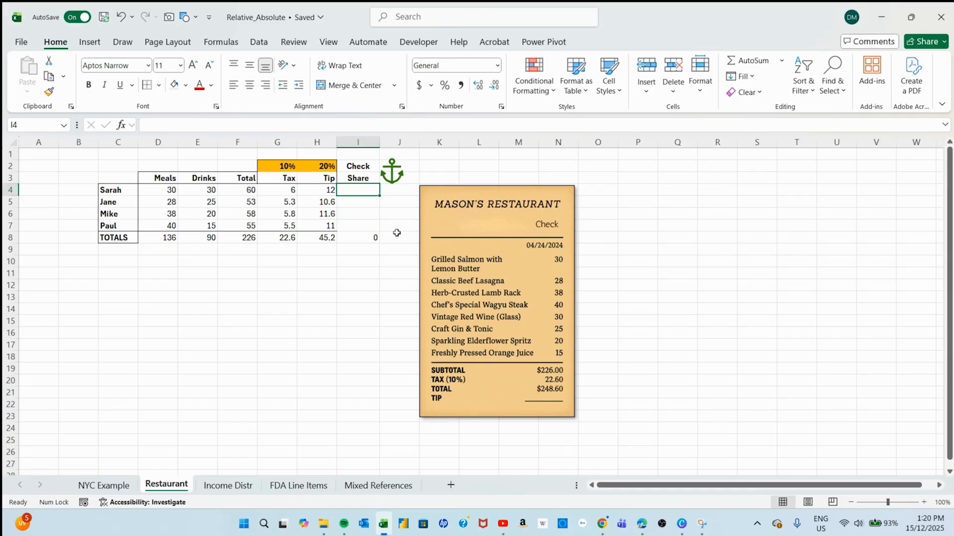
type("=")
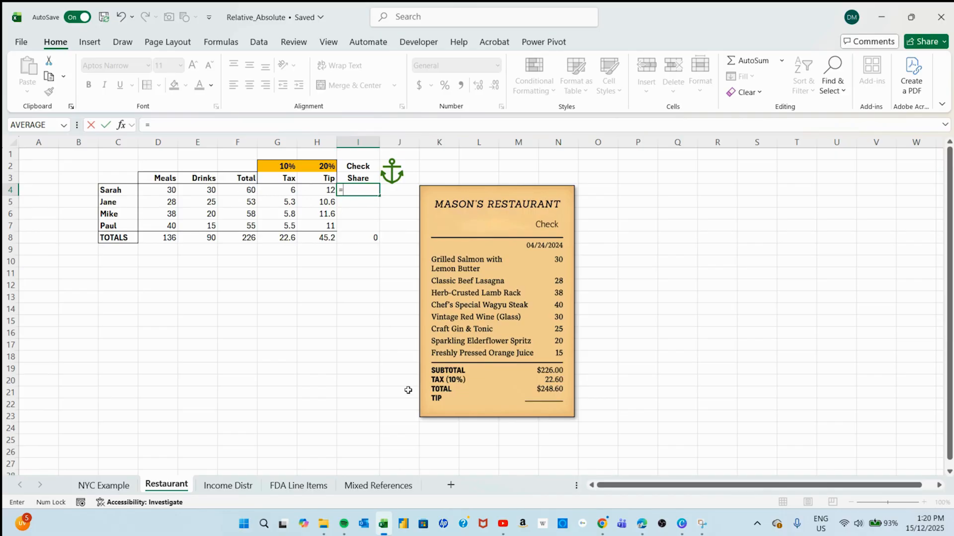
type("sum")
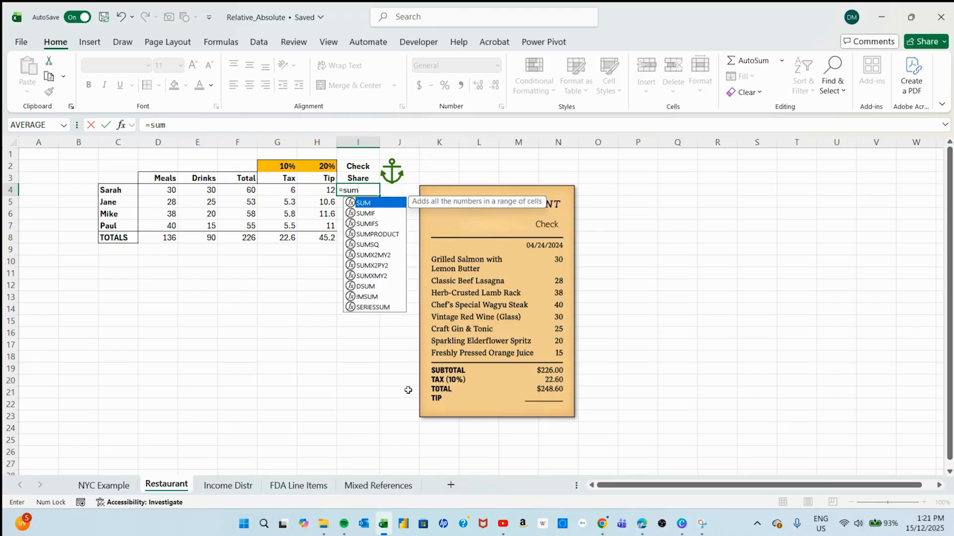
key("Tab")
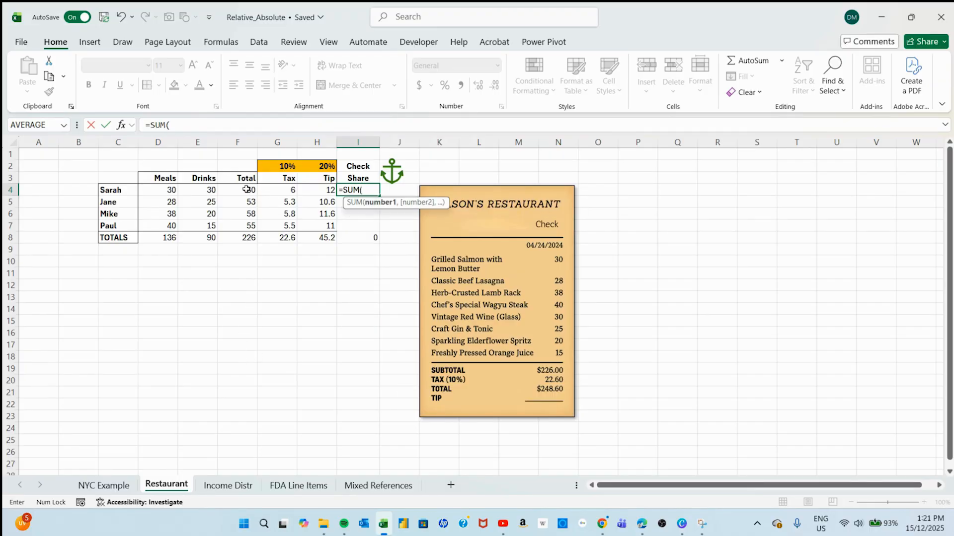
left_click_drag(248, 190, 324, 192)
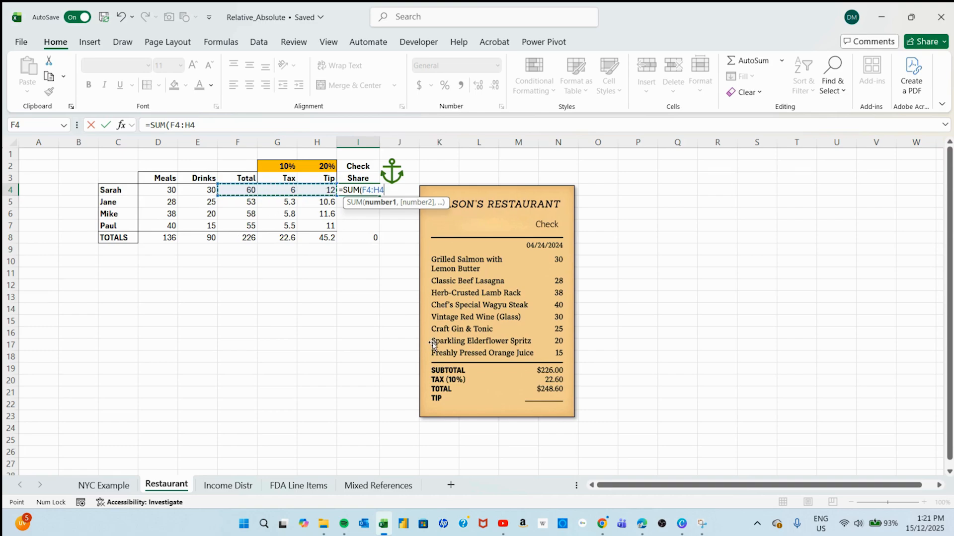
key("ctrl+Return")
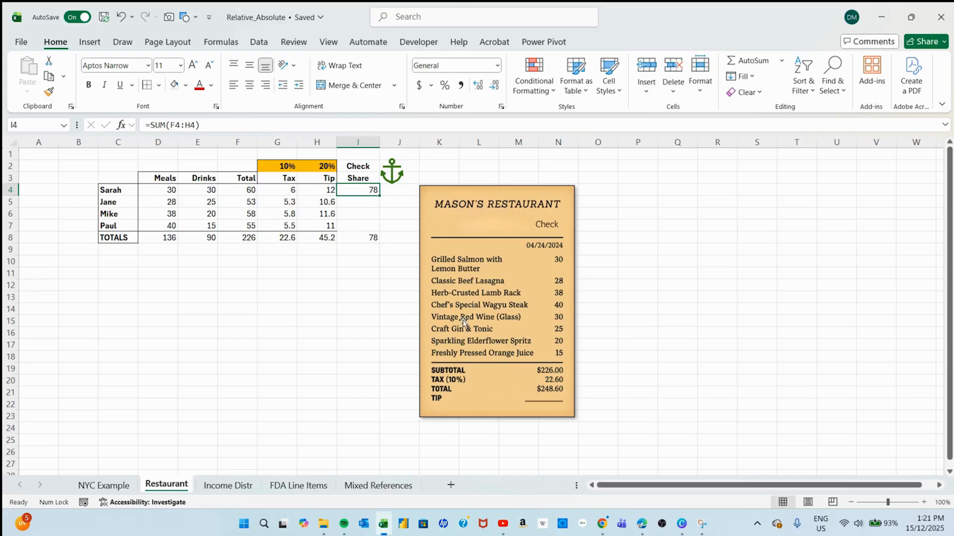
left_click_drag(379, 195, 378, 230)
left_click(353, 259)
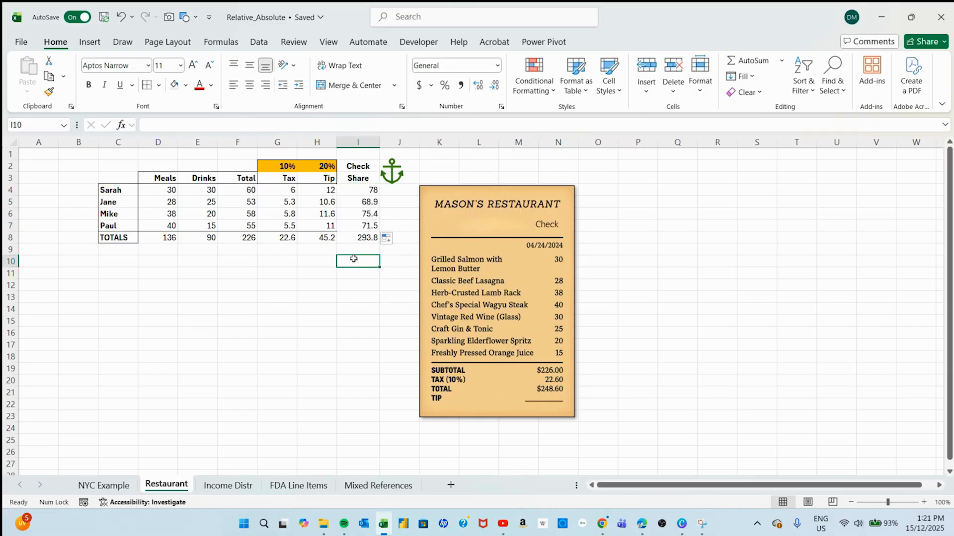
Subtract the total tip from the total check share with =I8-H8 in I10, and review the individual shares in I4:I7.
left_click(365, 238)
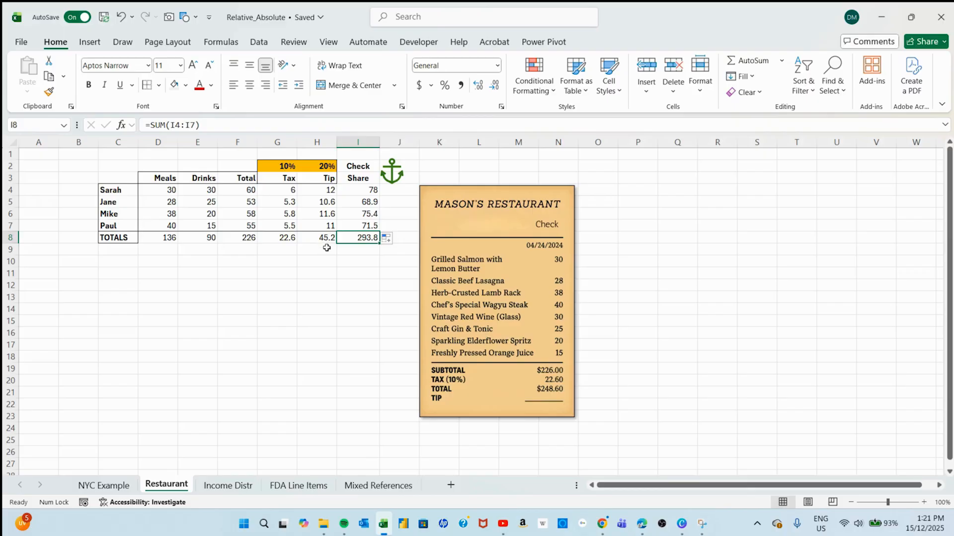
left_click(357, 261)
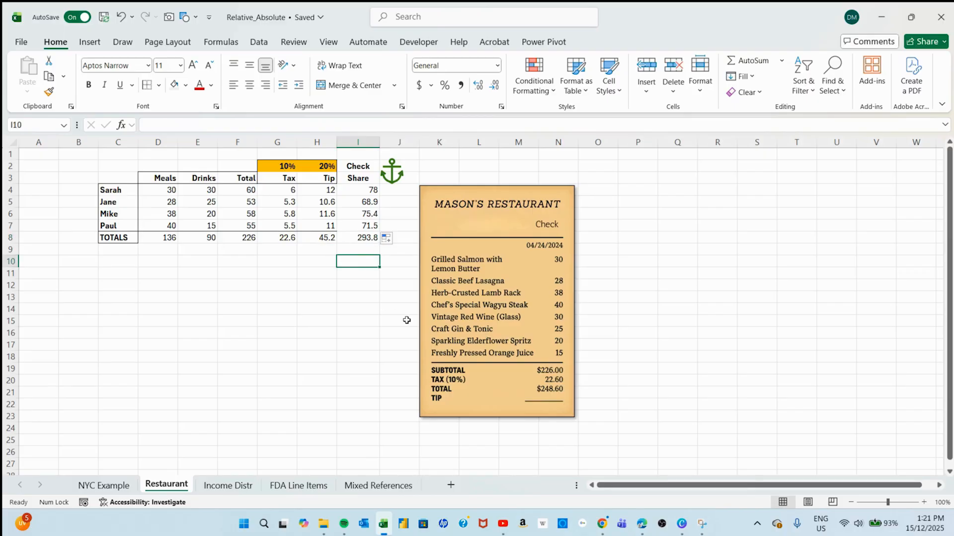
type("=")
left_click(365, 237)
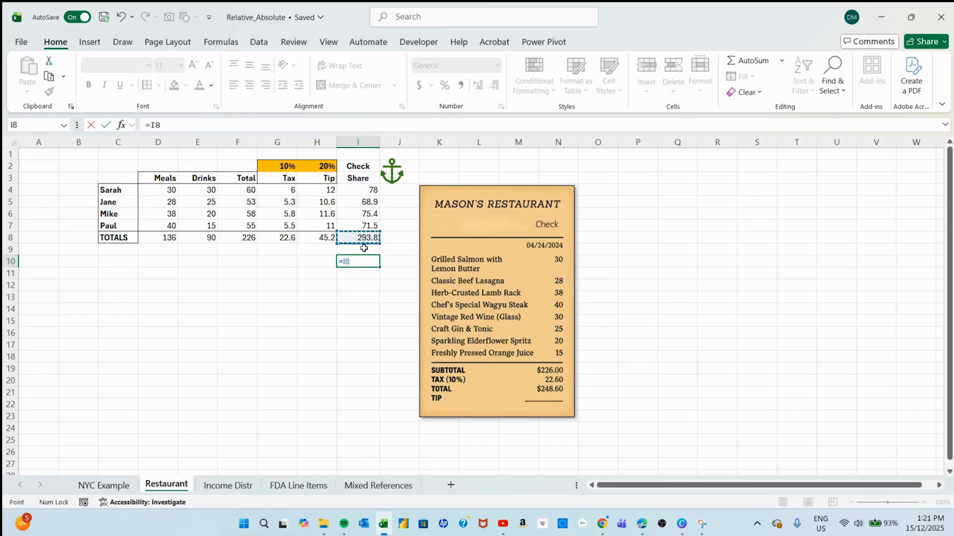
type("-")
left_click(315, 239)
key("Return")
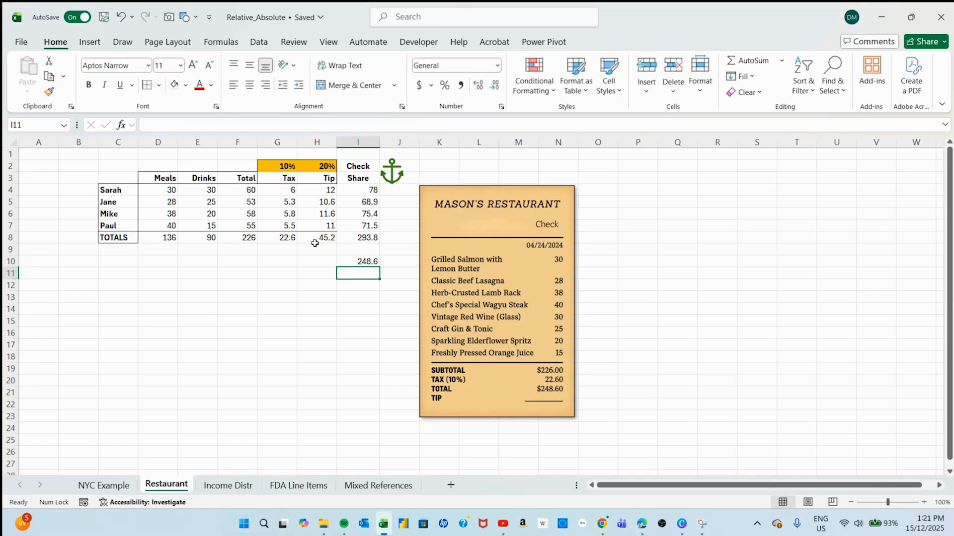
left_click(365, 262)
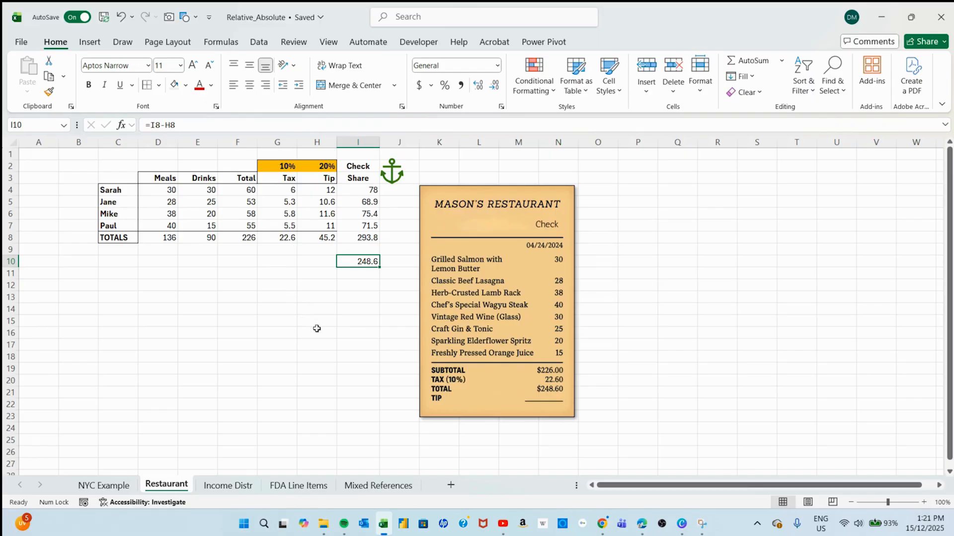
left_click_drag(386, 193, 387, 224)
left_click_drag(362, 191, 361, 228)
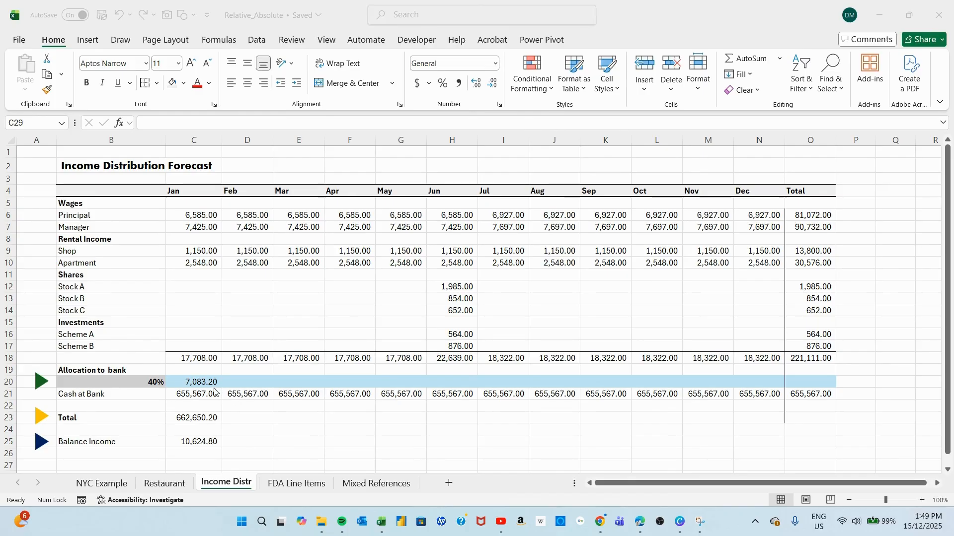
Examine the SUM formulas in the income totals of row 18 for January, February, March, June and the Total column.
left_click(196, 359)
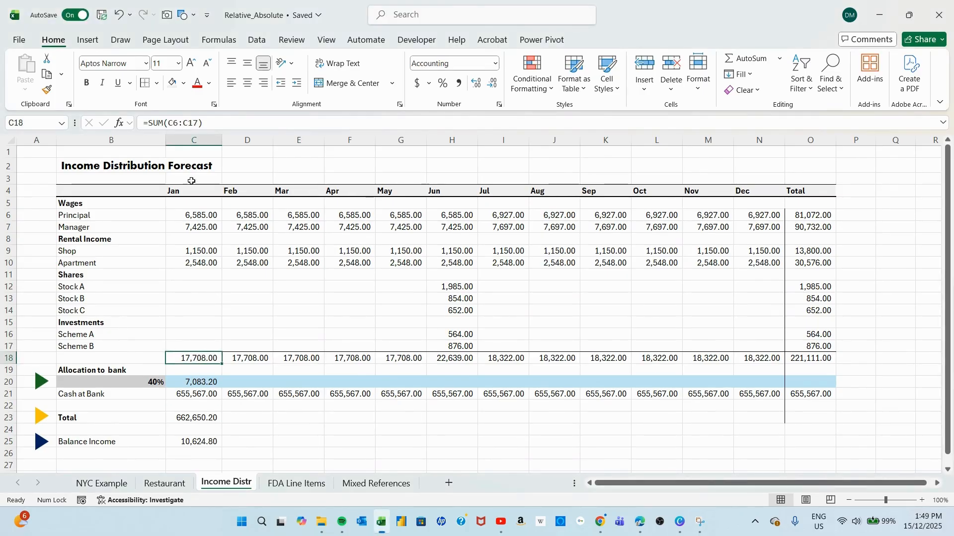
double_click(199, 358)
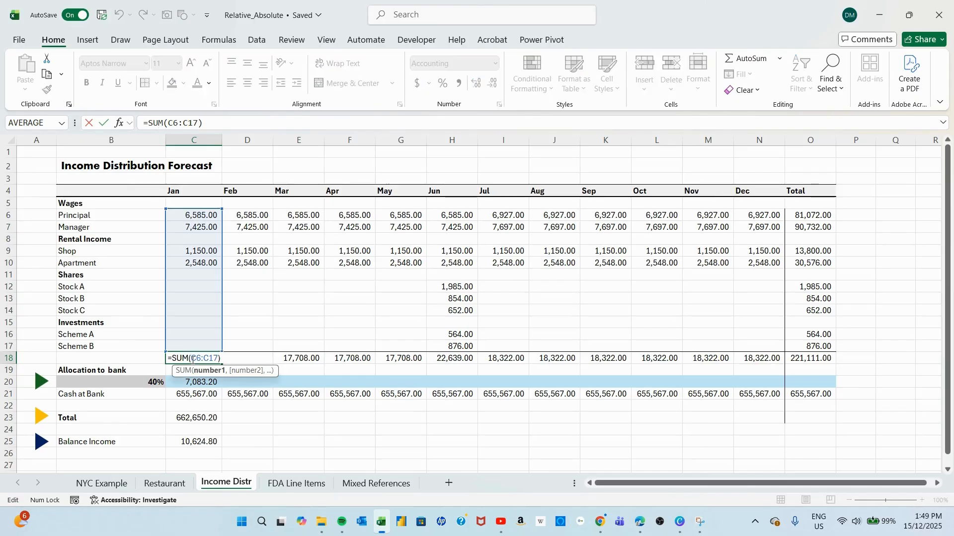
key("Escape")
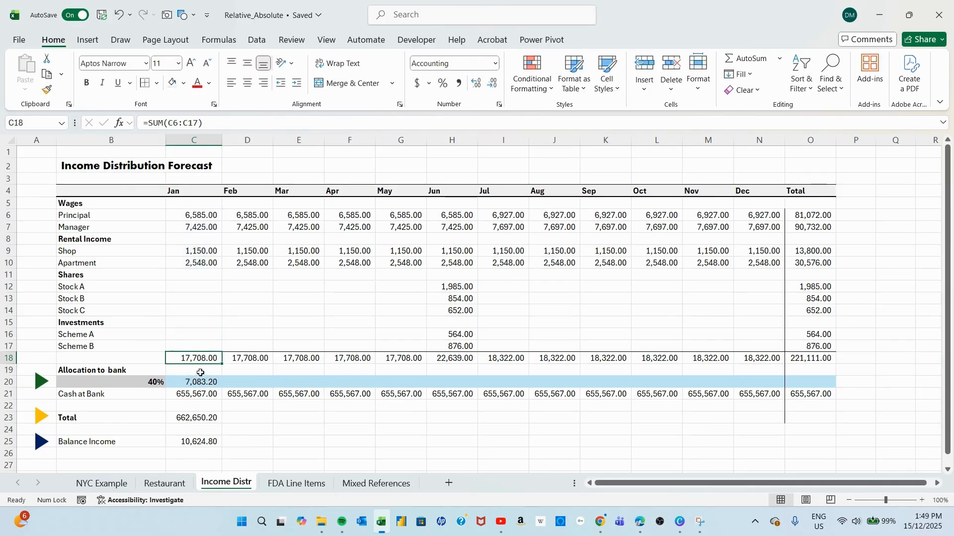
double_click(241, 358)
key("Escape")
double_click(298, 358)
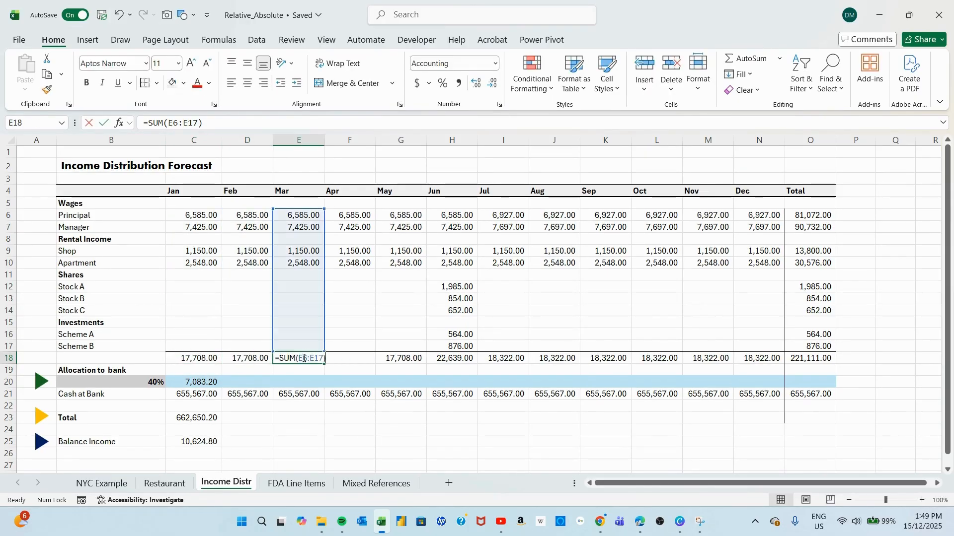
key("Escape")
left_click(455, 356)
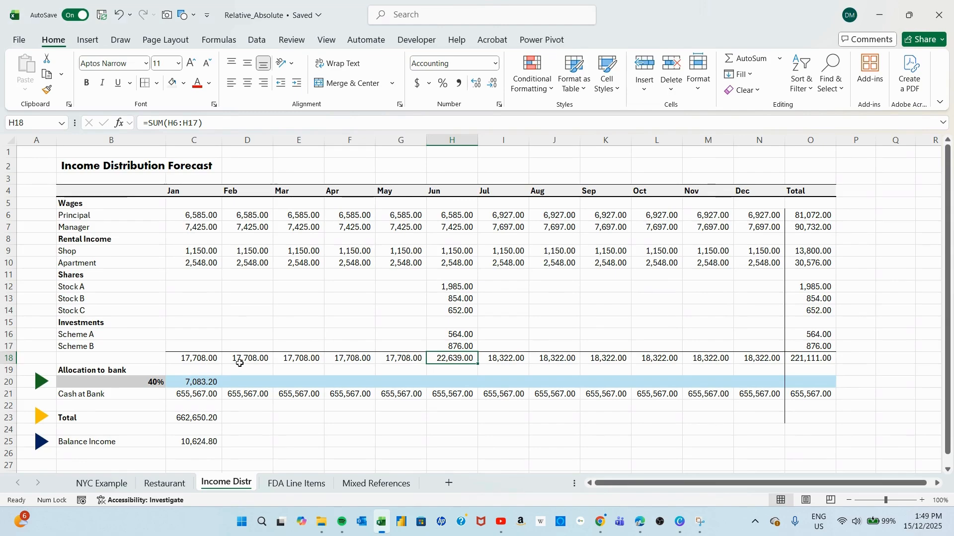
left_click(824, 357)
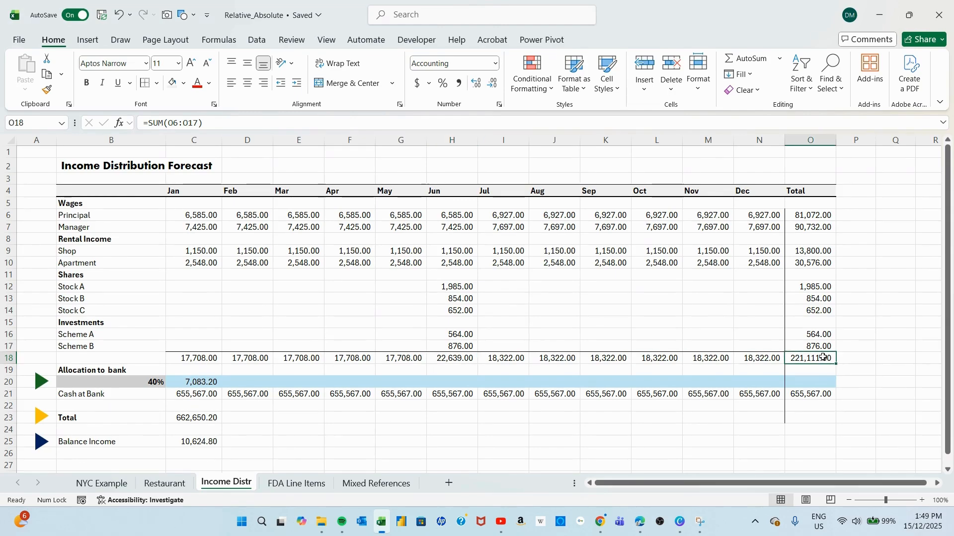
double_click(823, 357)
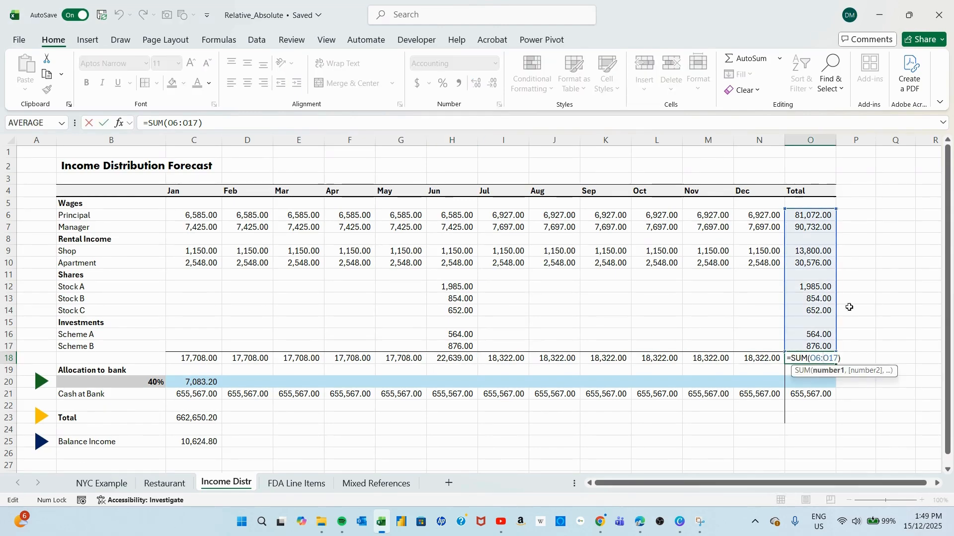
key("Escape")
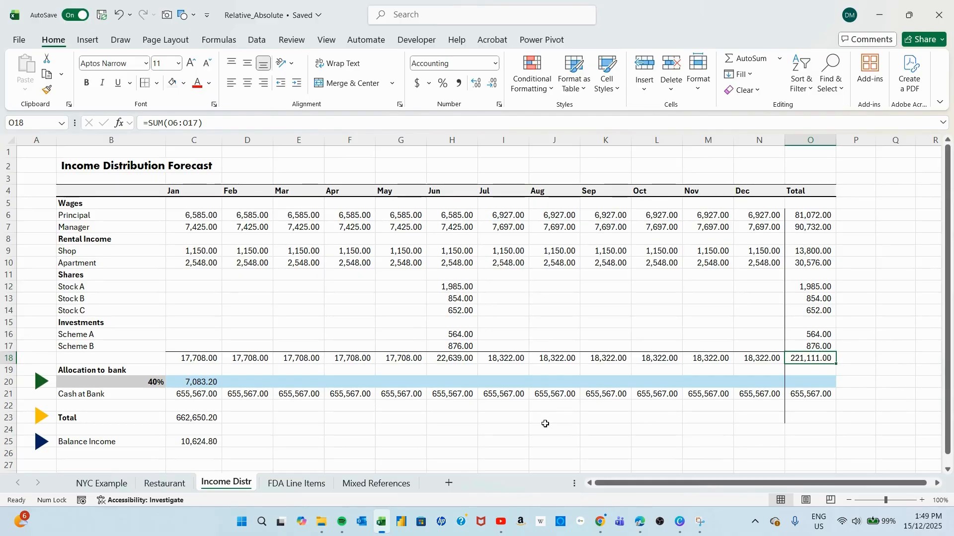
Review the January bank allocation formula =C18*$B$20 in C20 and fill it across through the Total column in O20.
left_click(192, 382)
double_click(200, 381)
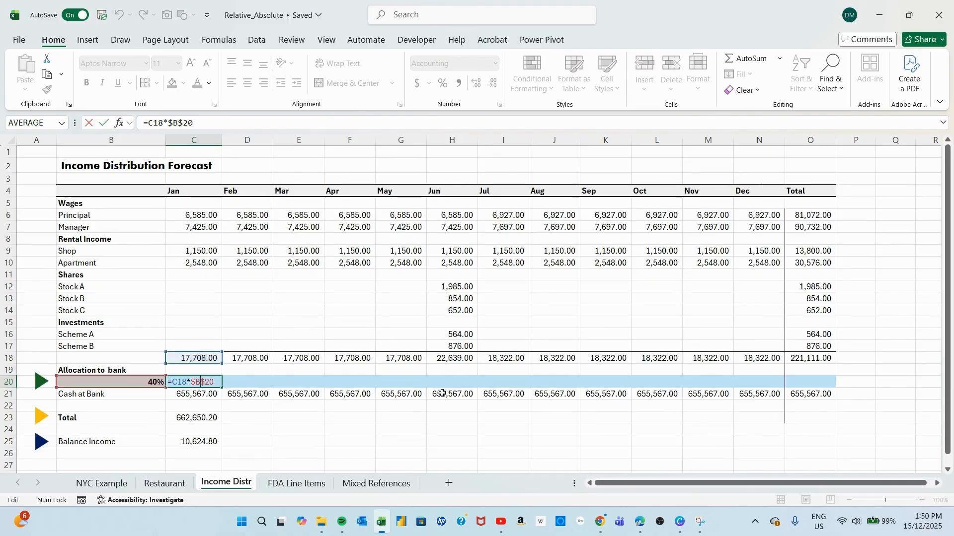
key("ctrl+Return")
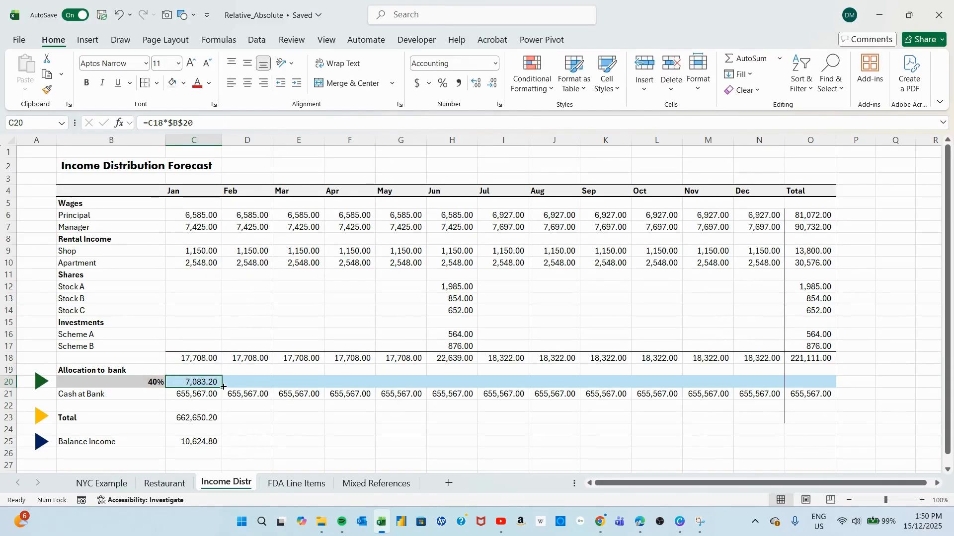
left_click_drag(222, 387, 817, 382)
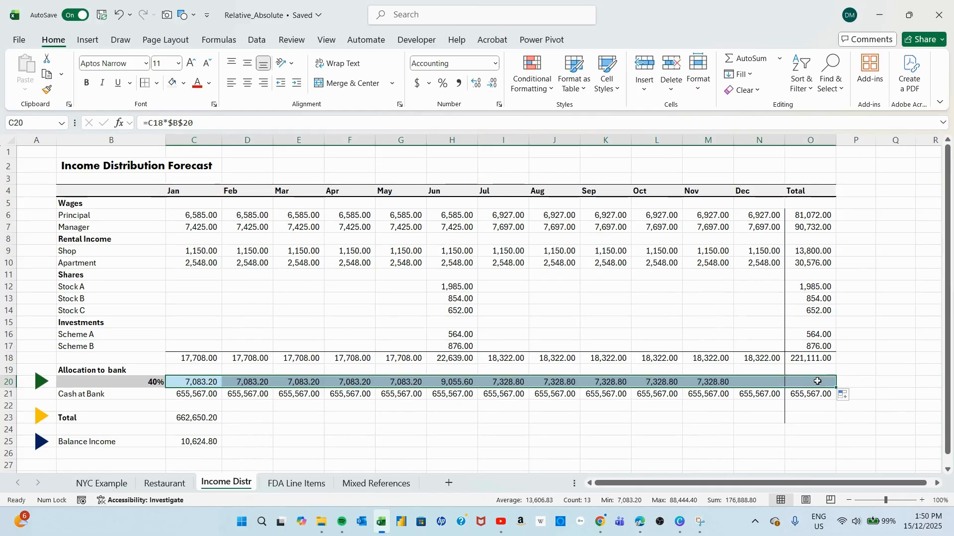
left_click(517, 441)
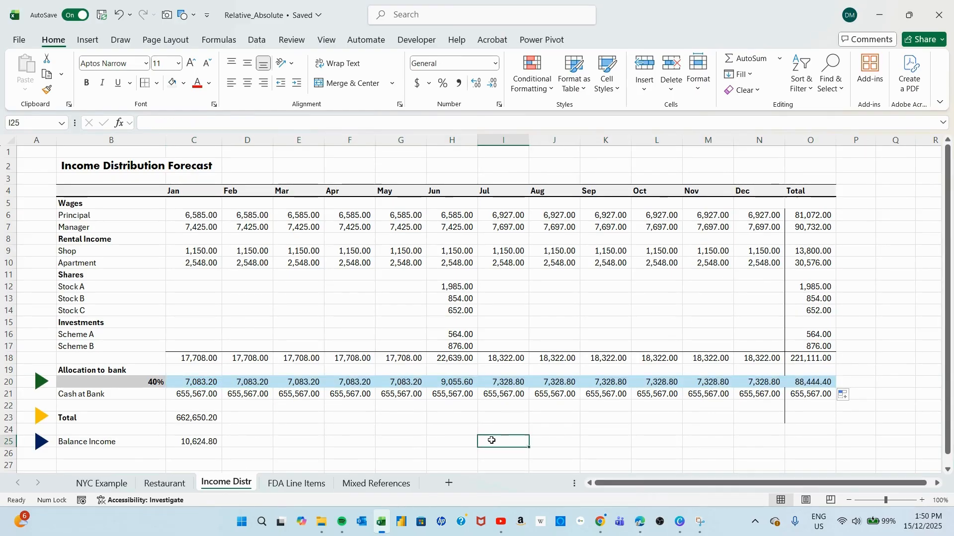
Inspect the filled allocation formulas in D20, J20 and M20 to compare their relative row 18 reference with the locked $B$20.
double_click(250, 383)
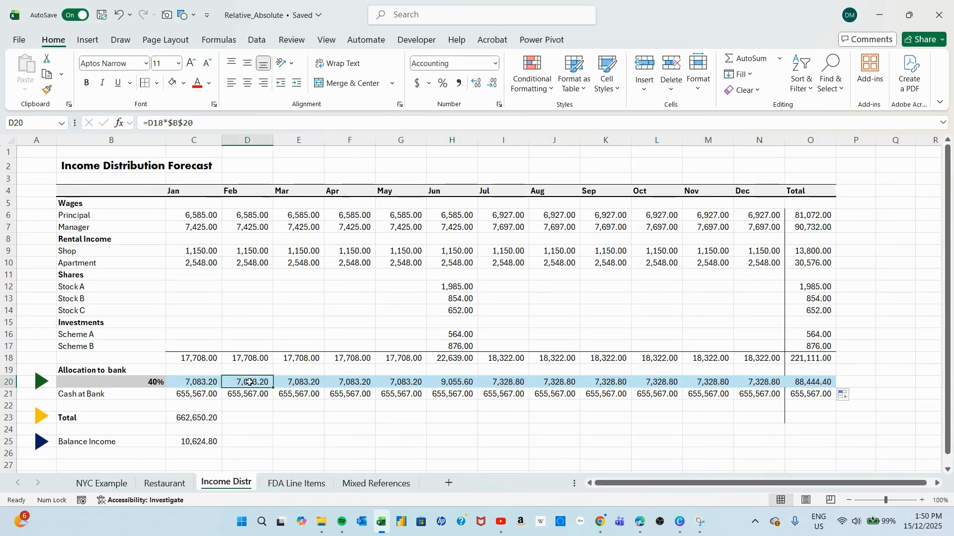
key("Escape")
double_click(569, 383)
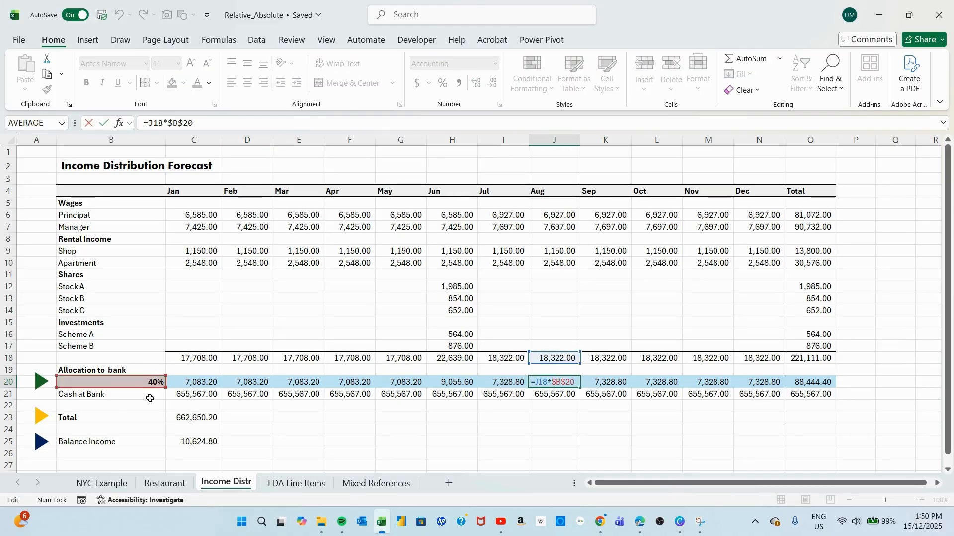
key("Escape")
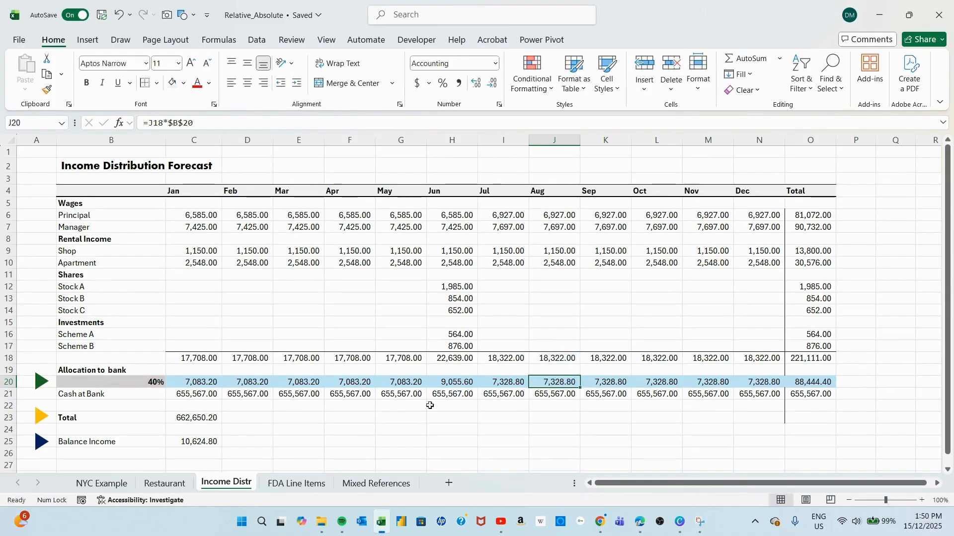
double_click(565, 381)
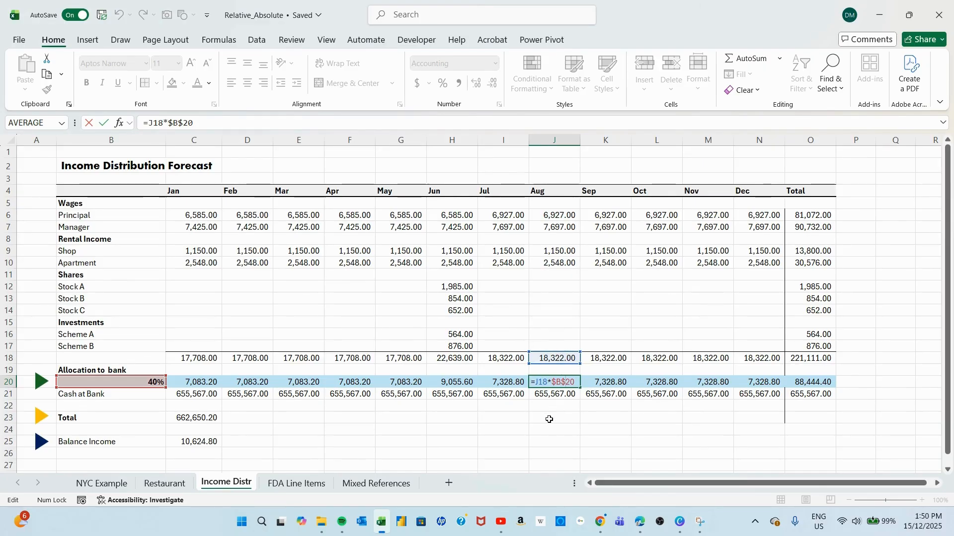
key("Escape")
double_click(704, 383)
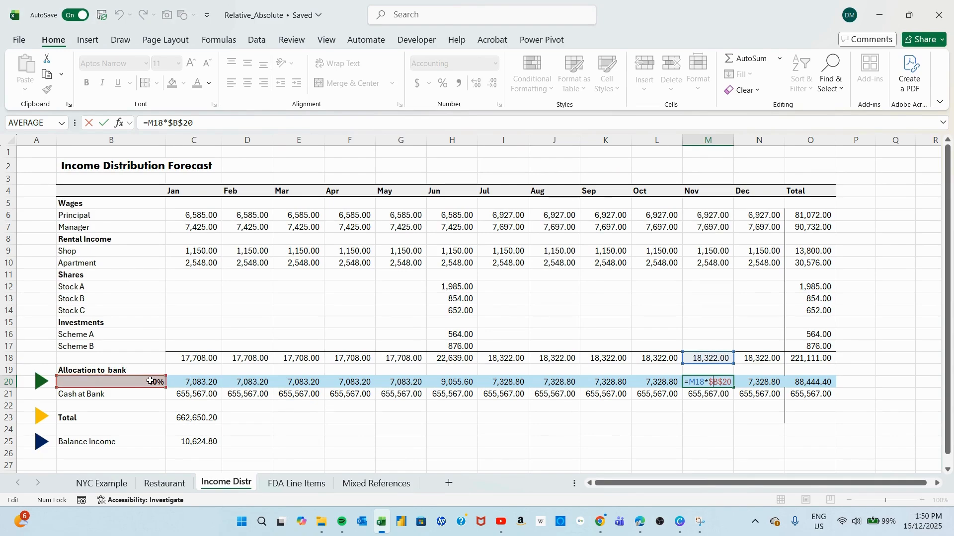
key("Escape")
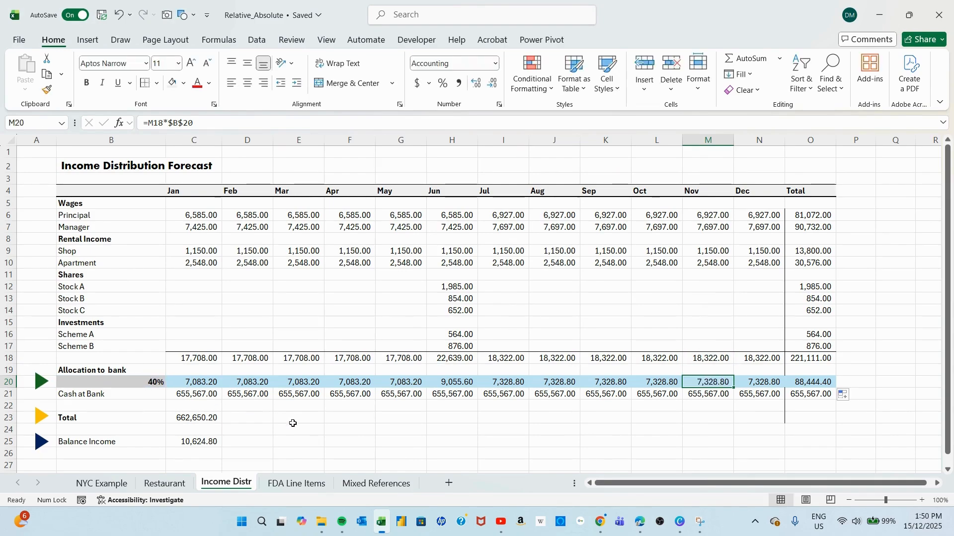
Check the January Total formula =SUM(C20:C21) in C23 and fill it across through O23.
left_click(198, 419)
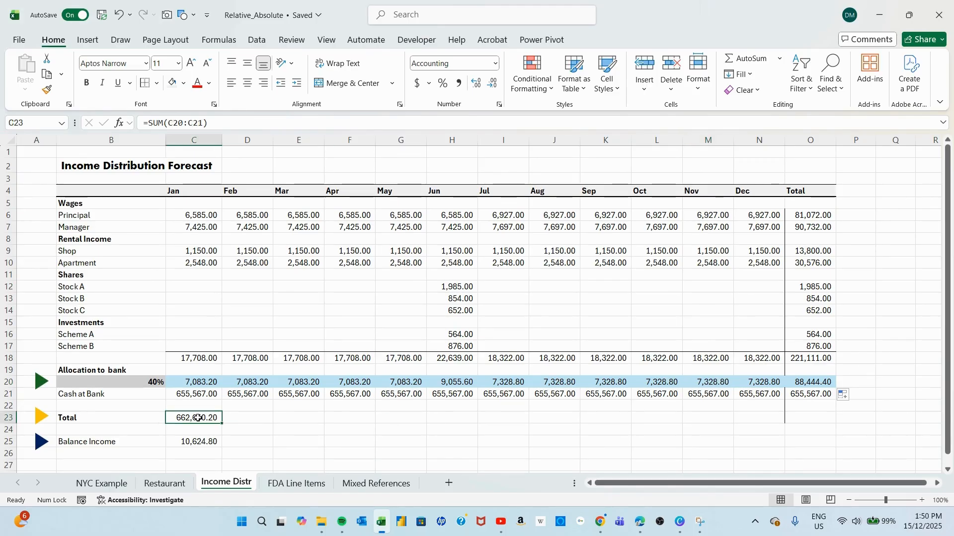
double_click(196, 415)
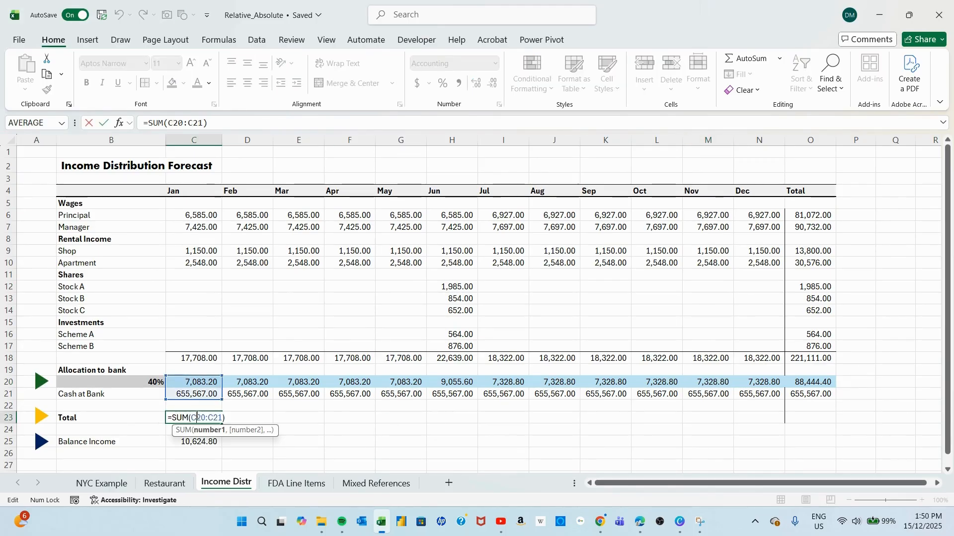
key("Escape")
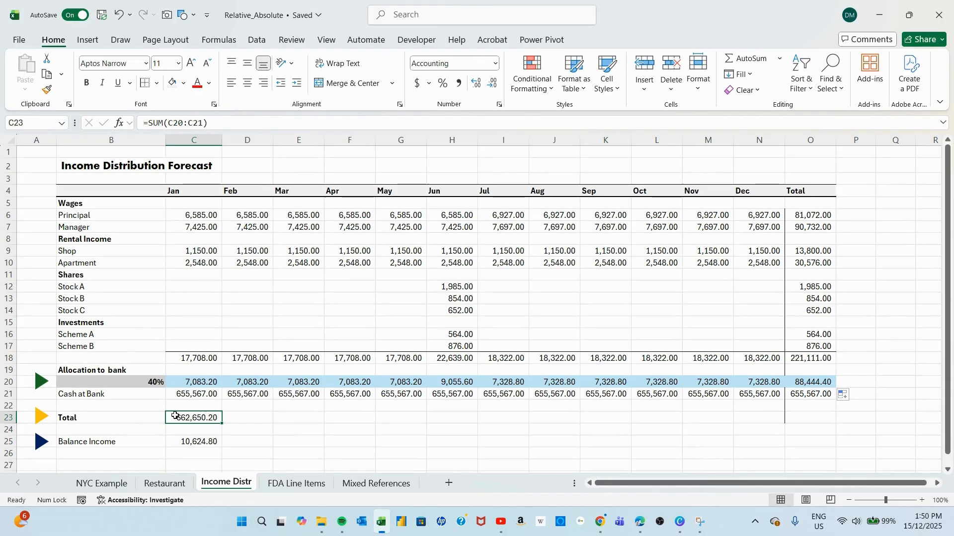
double_click(195, 418)
key("Escape")
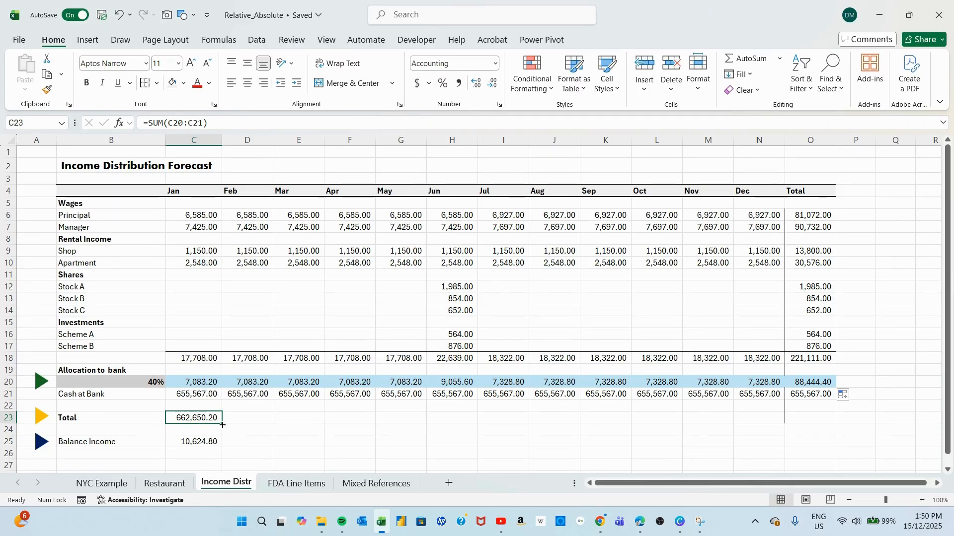
left_click_drag(222, 427, 829, 456)
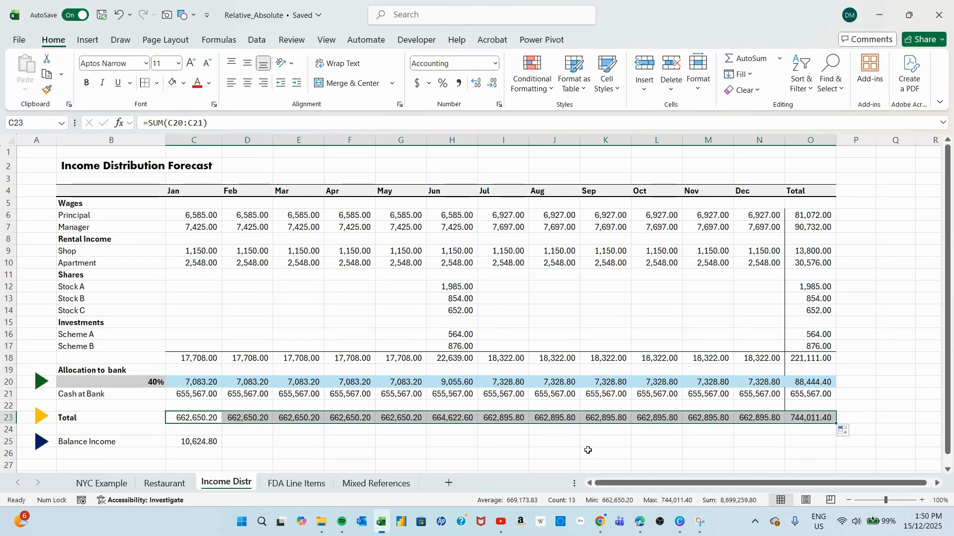
left_click(396, 439)
Review the Balance Income formula =C18-C20 in C25 and fill it across through O25.
left_click(200, 416)
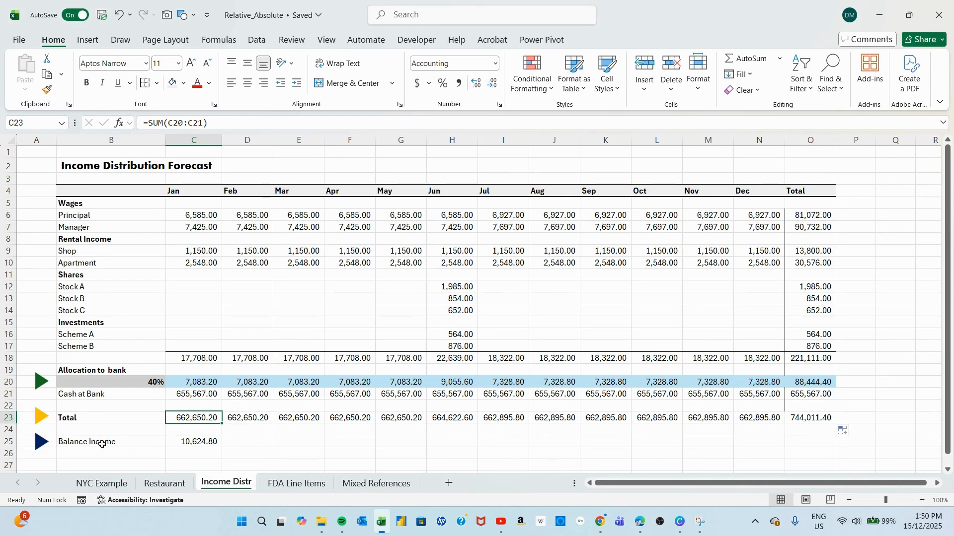
left_click(205, 442)
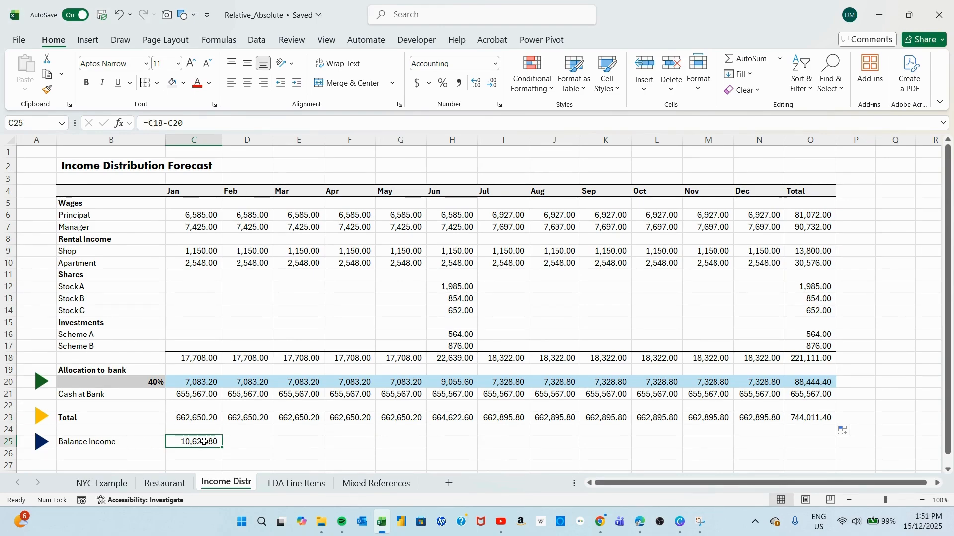
double_click(204, 442)
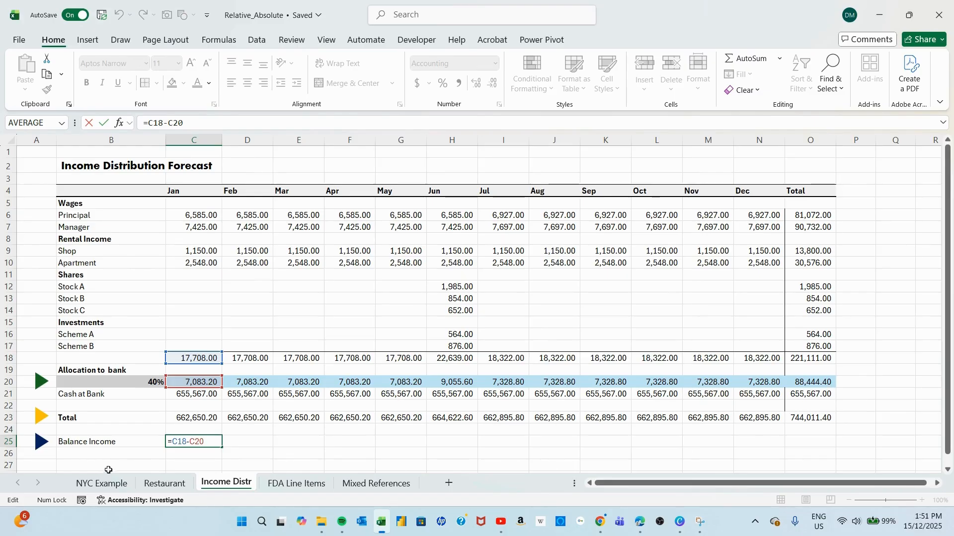
key("ctrl+Return")
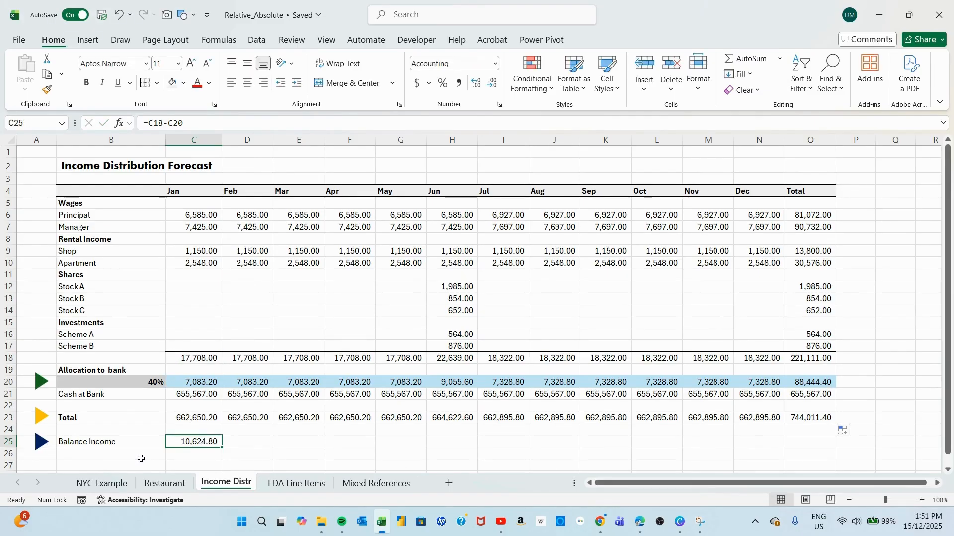
left_click_drag(220, 446, 801, 443)
left_click(876, 408)
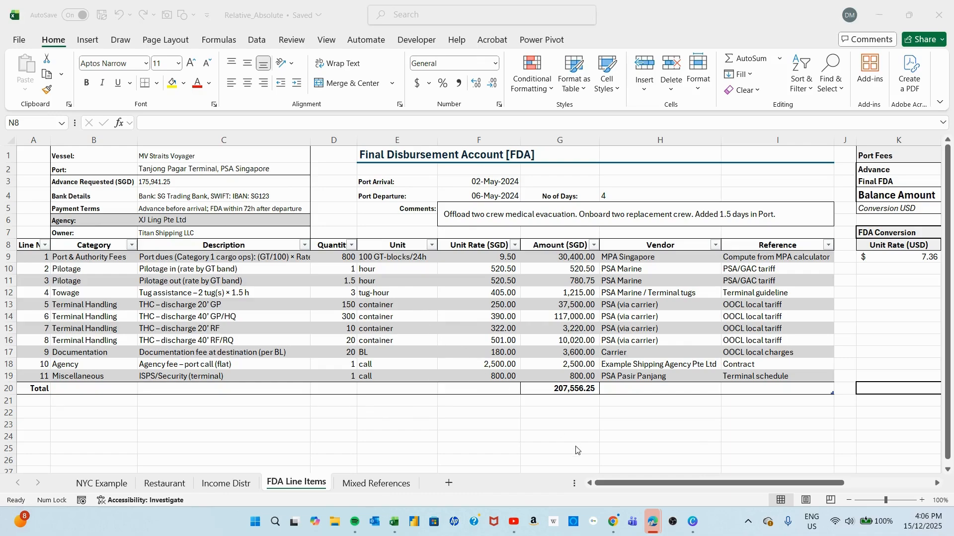
On the FDA Line Items sheet, examine the Currencies data type and the formulas behind the SGD/USD rate and last trade date.
left_click(620, 487)
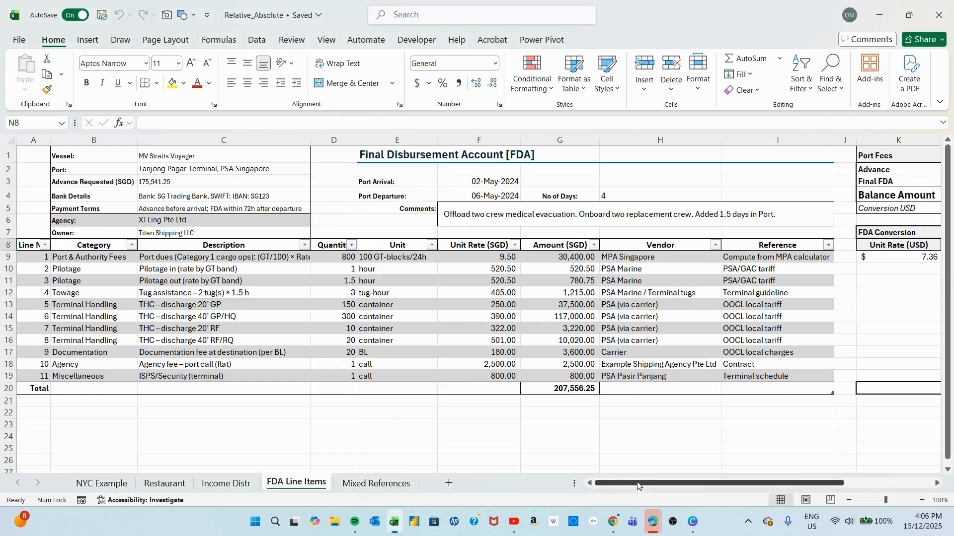
left_click_drag(637, 486, 734, 488)
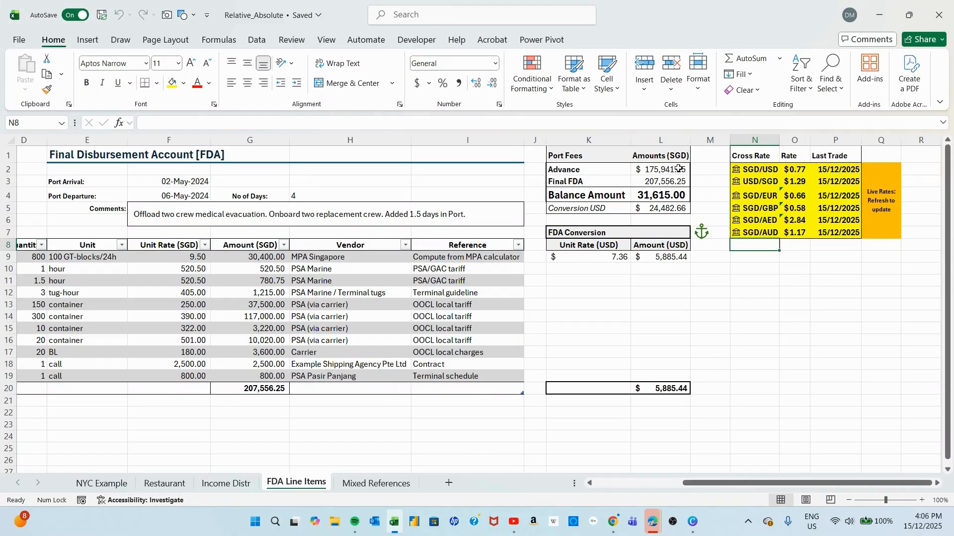
left_click(257, 40)
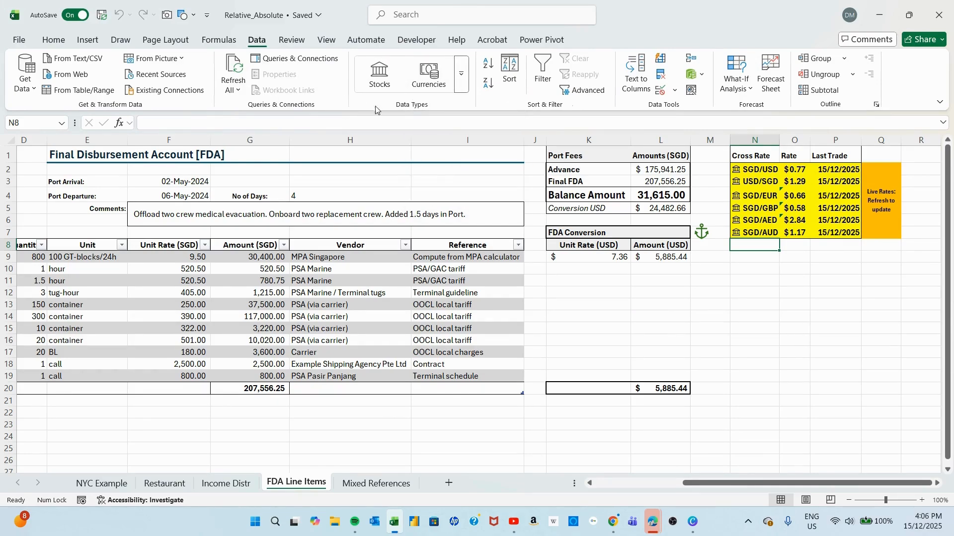
left_click(462, 80)
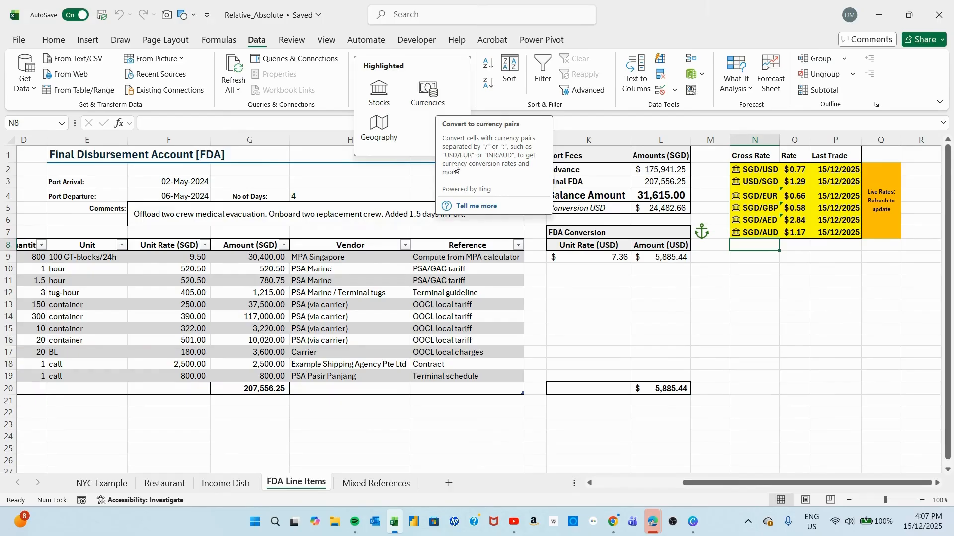
left_click(811, 320)
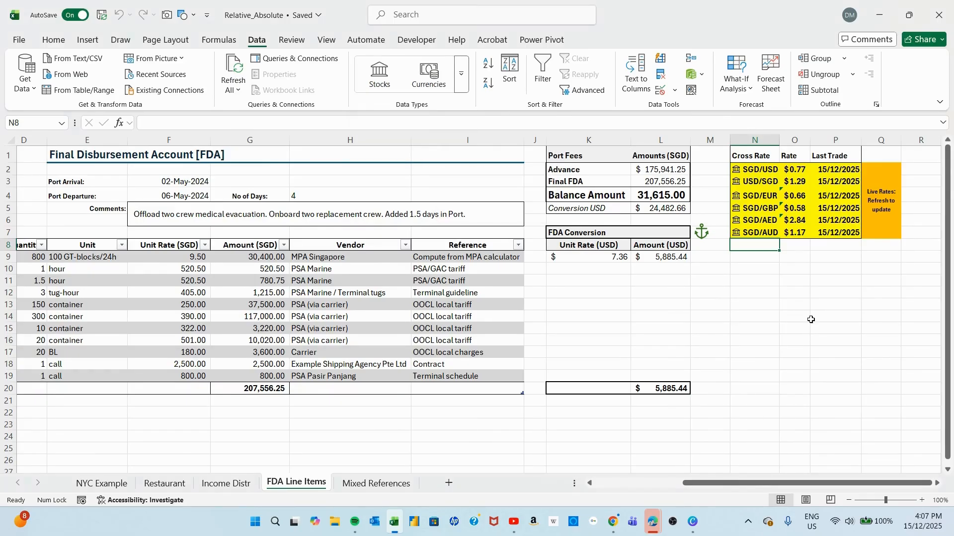
left_click(804, 171)
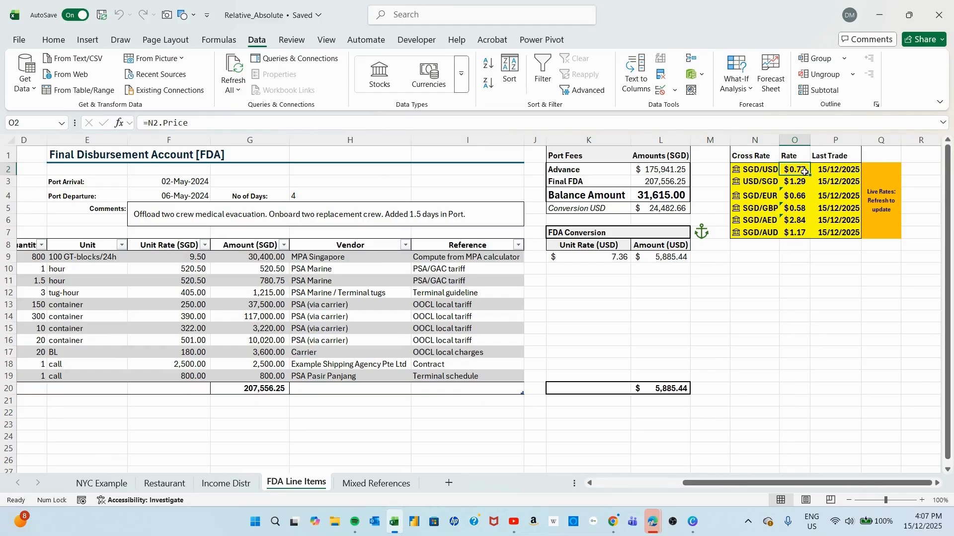
left_click(846, 169)
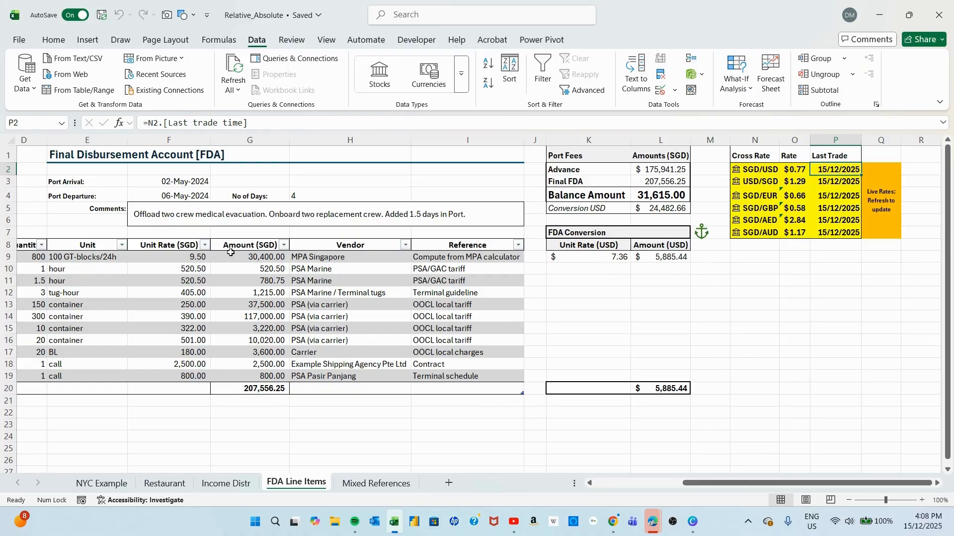
Review the Unit Rate (SGD) values in F9:F19, the Amount (SGD) column and the total formula in G20.
left_click_drag(187, 255, 177, 381)
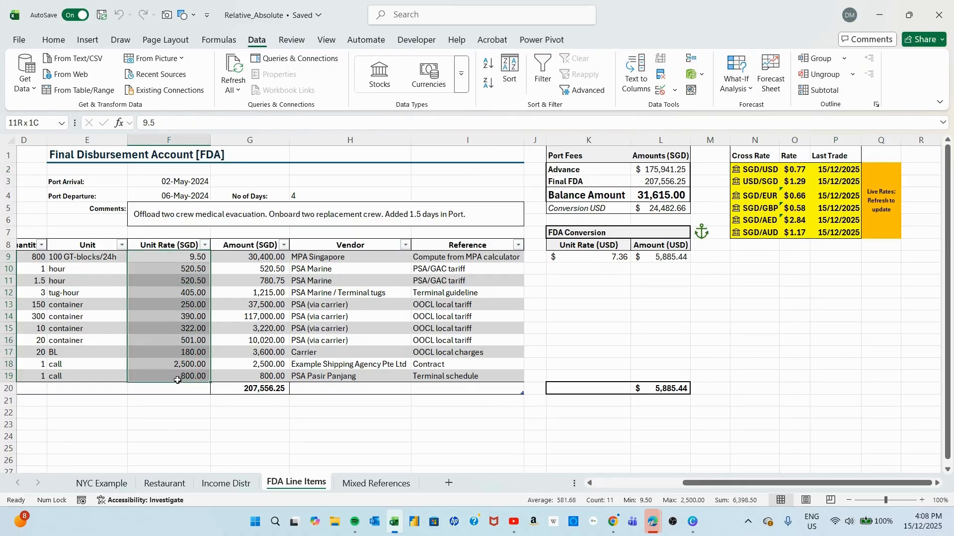
left_click(257, 259)
left_click_drag(250, 297, 250, 378)
left_click(256, 389)
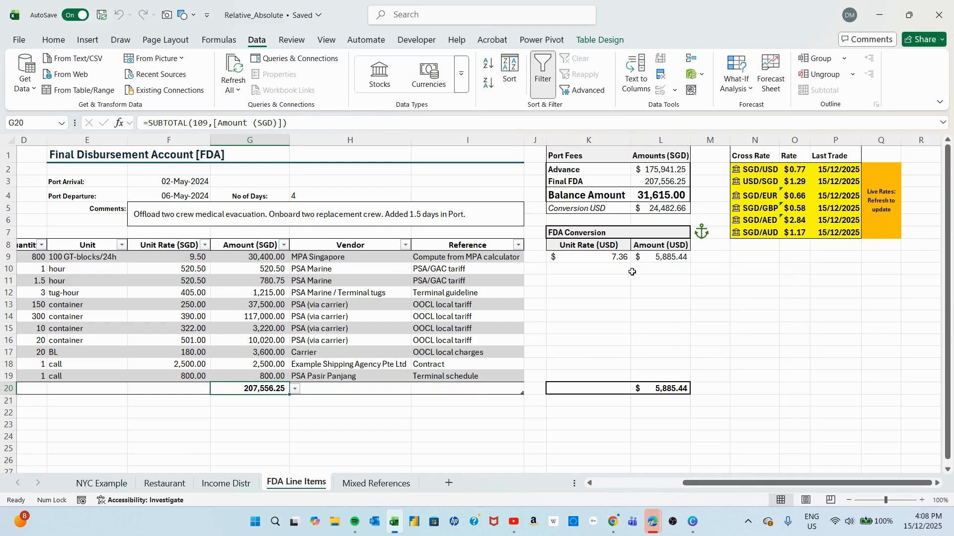
Examine the Unit Rate (USD) formula in K9, tracing its relative reference to F9 and its absolute reference to the SGD/USD rate in $O$2.
left_click(610, 259)
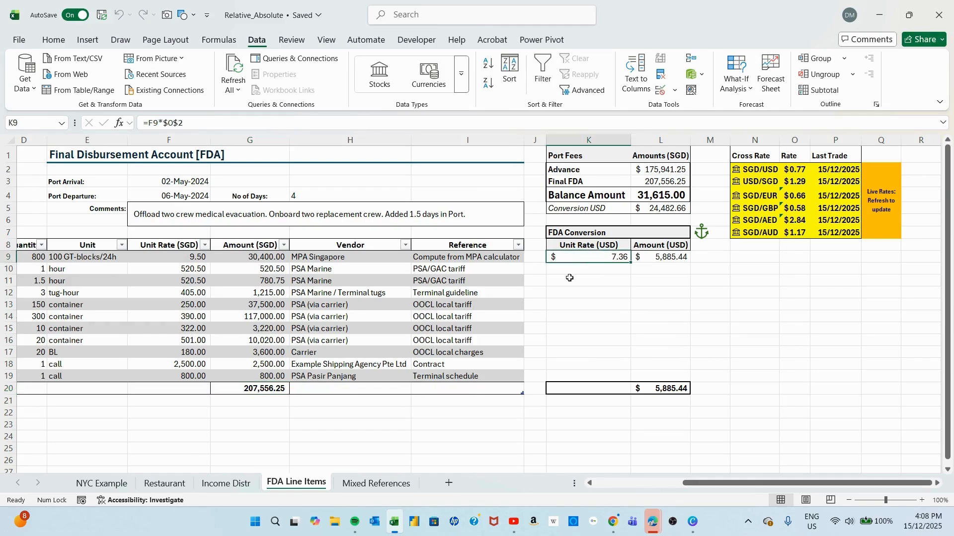
double_click(596, 258)
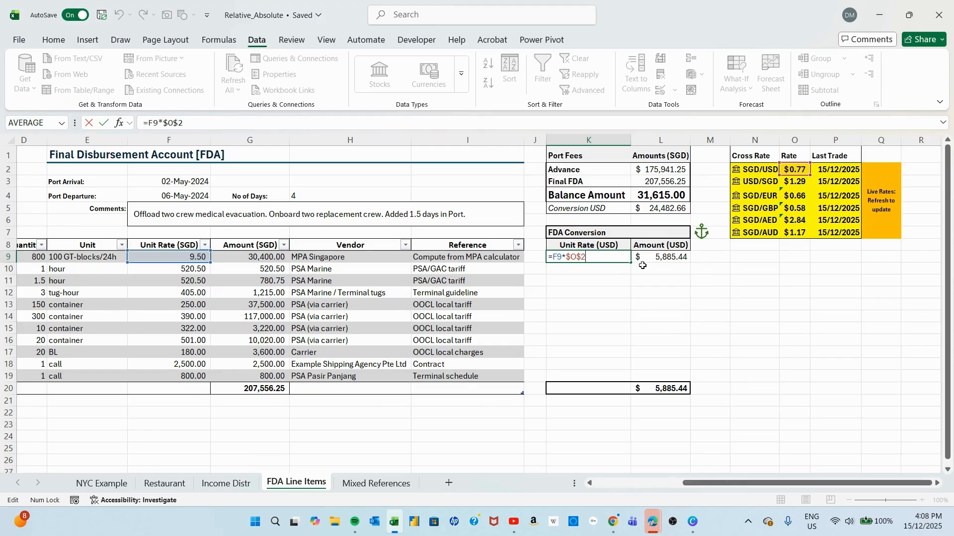
key("ctrl+Return")
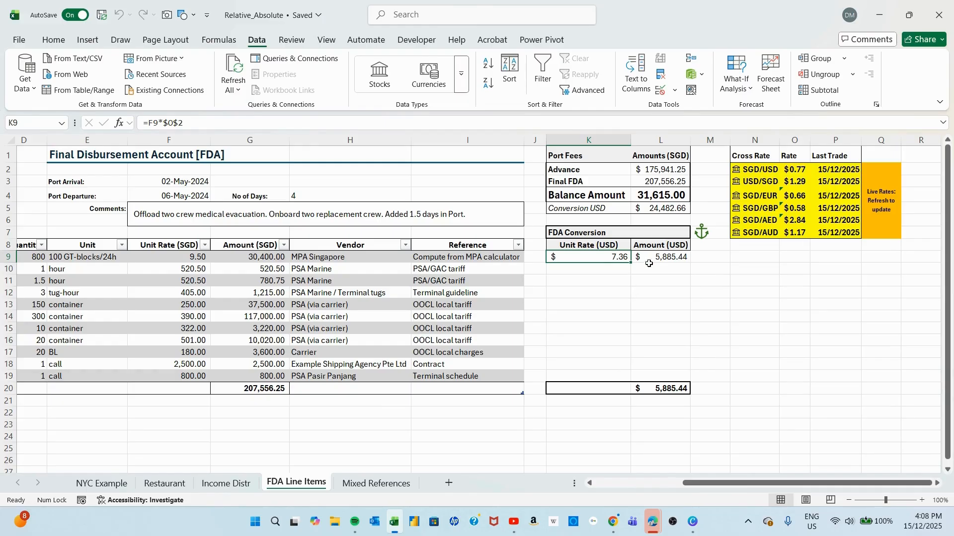
left_click(794, 169)
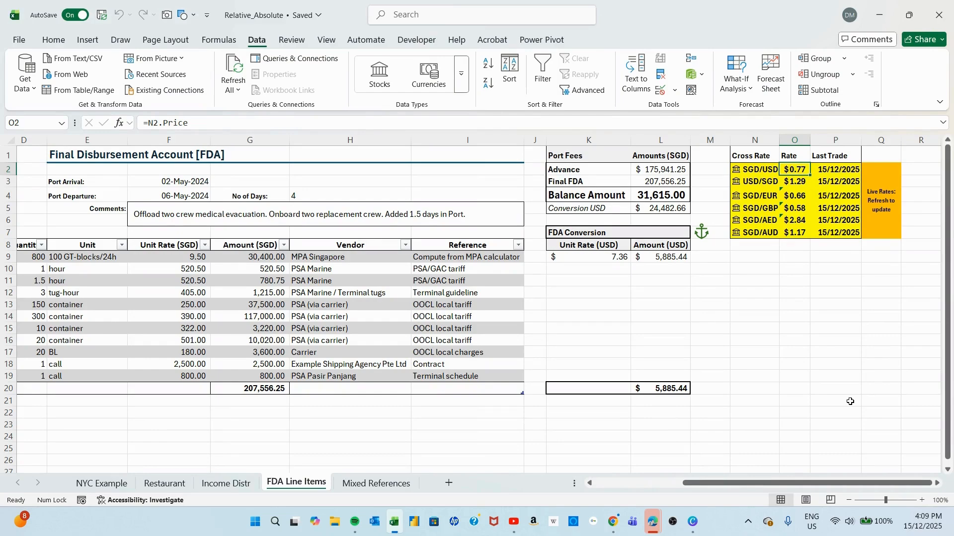
Examine the Amount (USD) formula in L9, tracing its relative references to the unit rate in K9 and the quantity in D9.
left_click(666, 257)
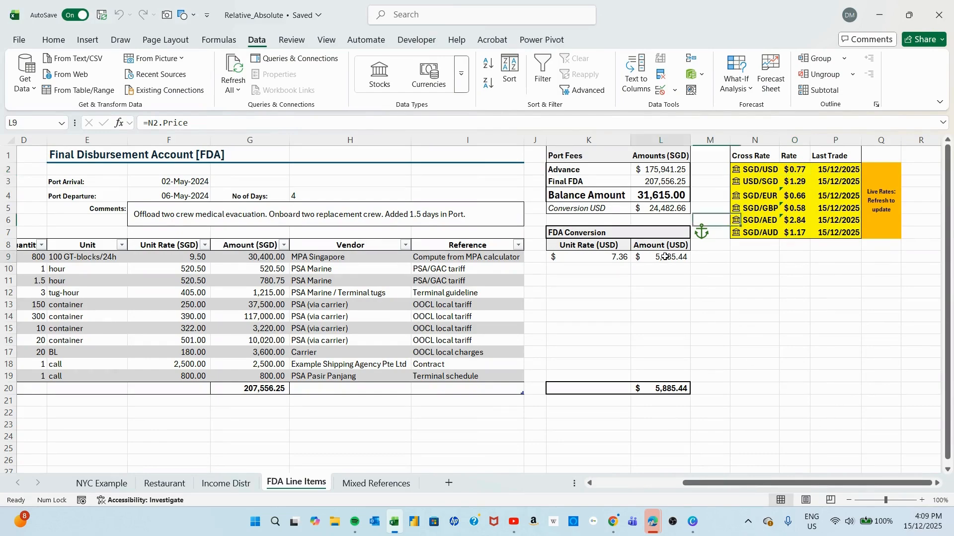
double_click(665, 257)
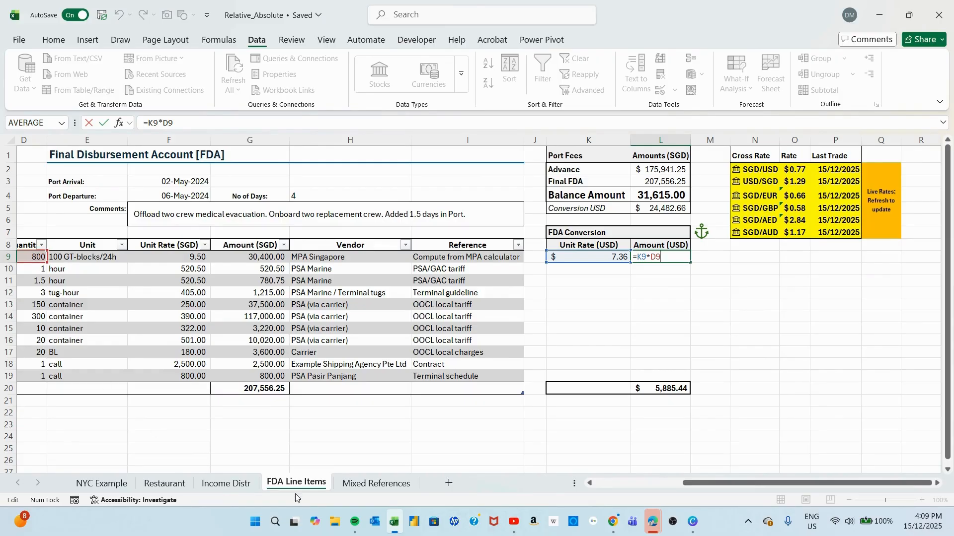
left_click(590, 483)
left_click(590, 483)
left_click(590, 483)
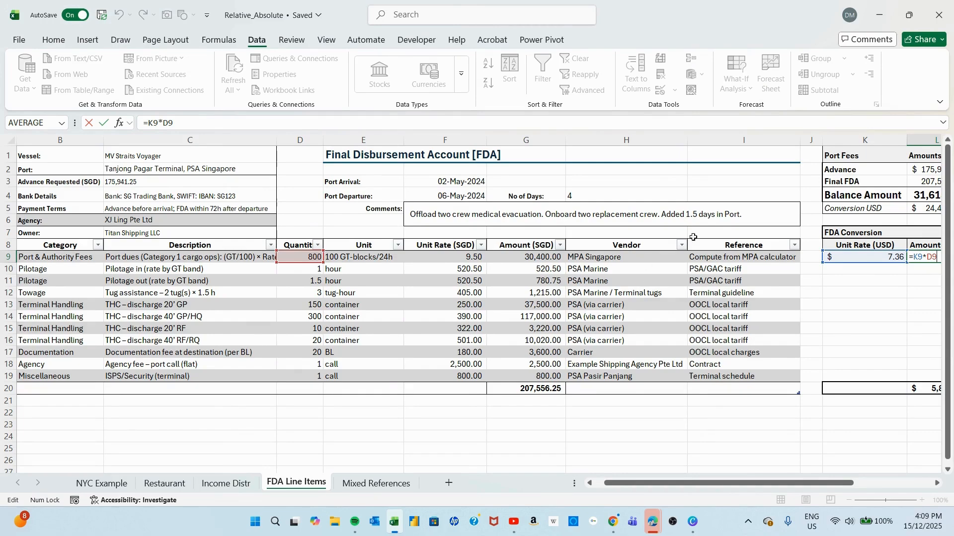
left_click_drag(809, 486, 752, 490)
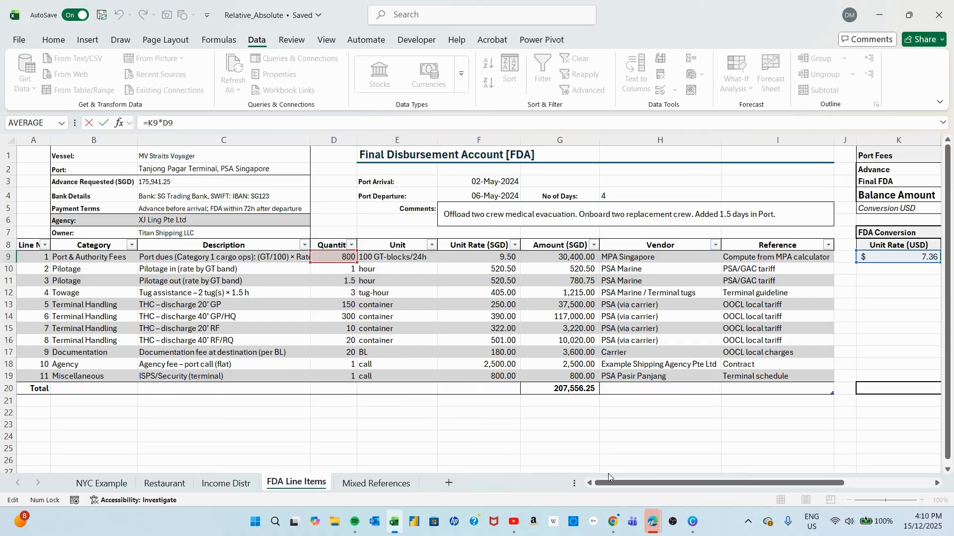
left_click_drag(636, 485, 726, 485)
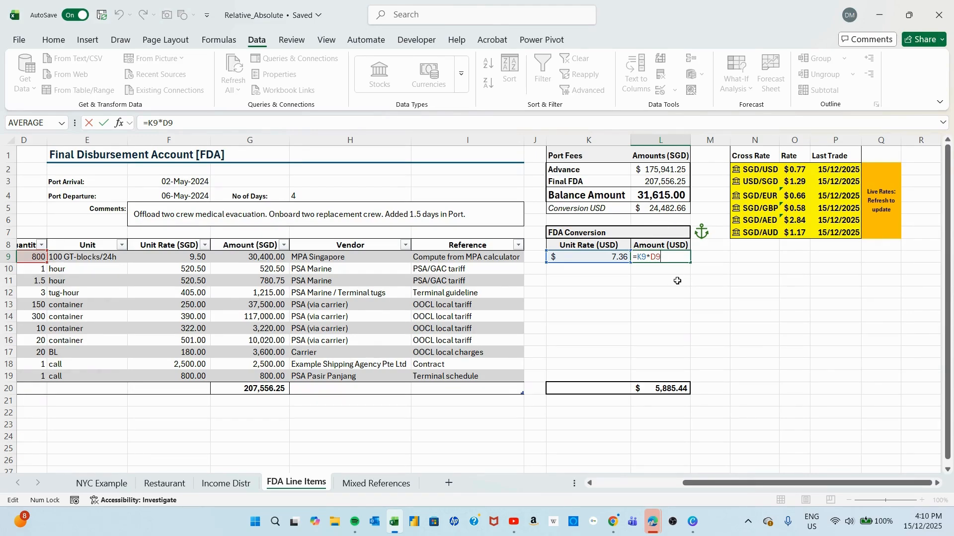
key("Return")
Fill the Unit Rate (USD) formula from K9 through K19 and the Amount (USD) formula from L9 through L19, checking the sum in L20.
left_click(594, 257)
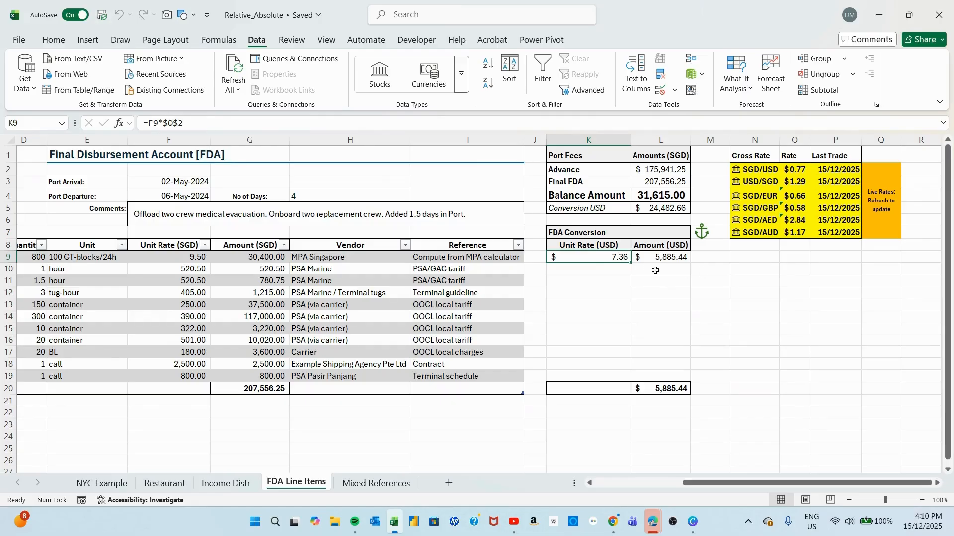
left_click_drag(630, 264, 633, 381)
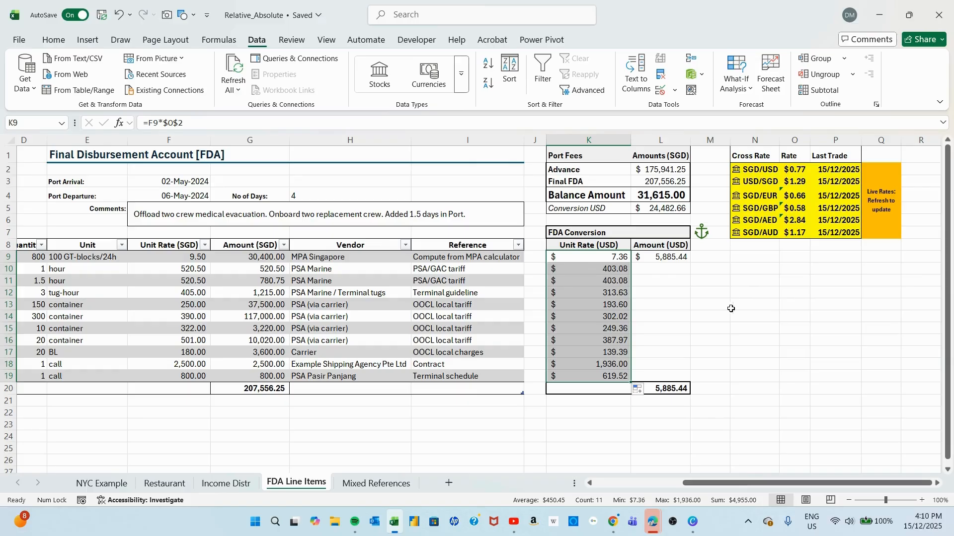
left_click(679, 258)
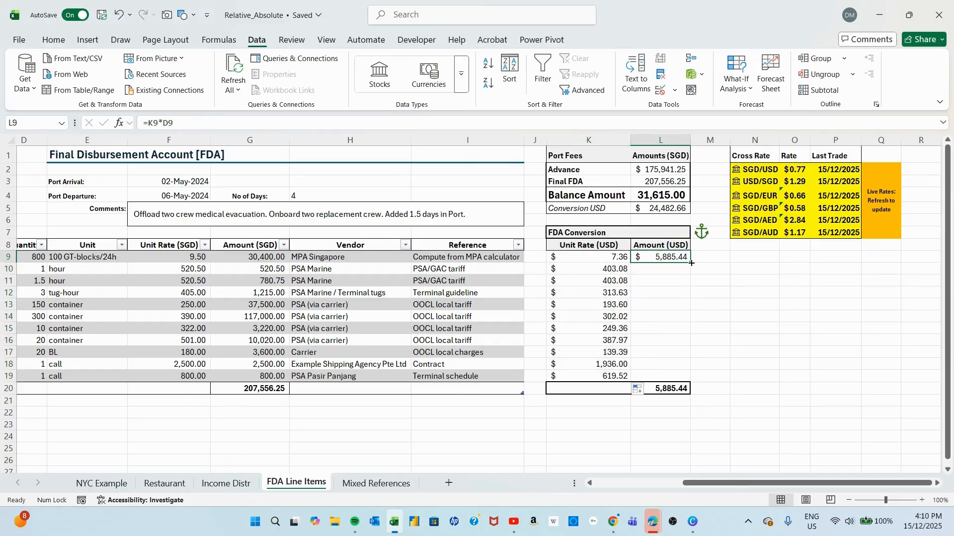
left_click_drag(691, 263, 695, 378)
left_click(668, 390)
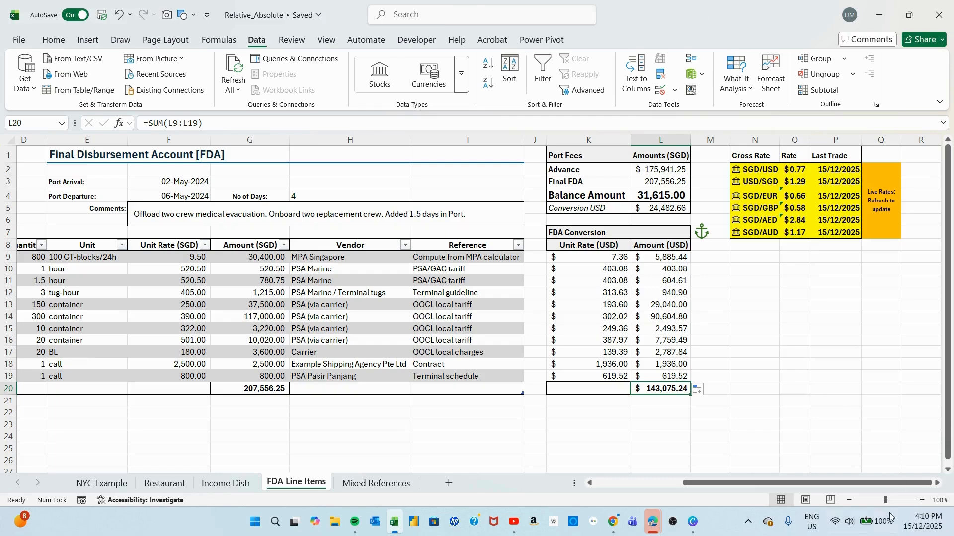
Review the FDA line items alongside their converted USD unit rates and amounts, including rows 13 to 16.
left_click_drag(723, 482, 634, 482)
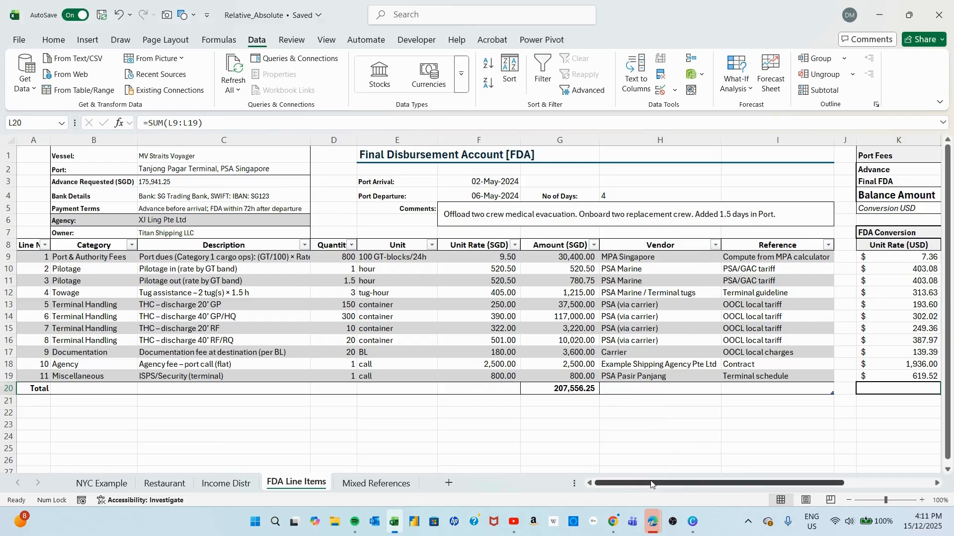
left_click_drag(654, 485, 749, 484)
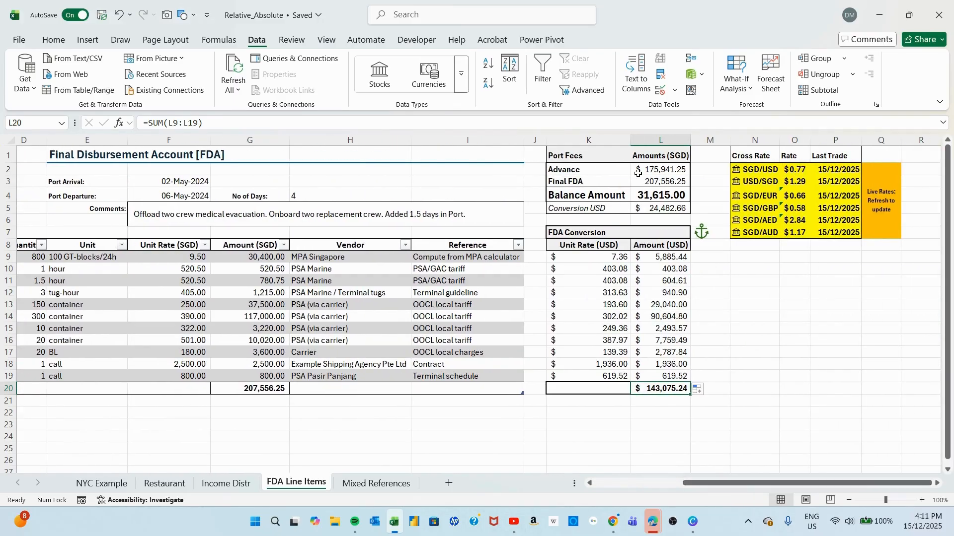
left_click(620, 340)
left_click(656, 304, "shift")
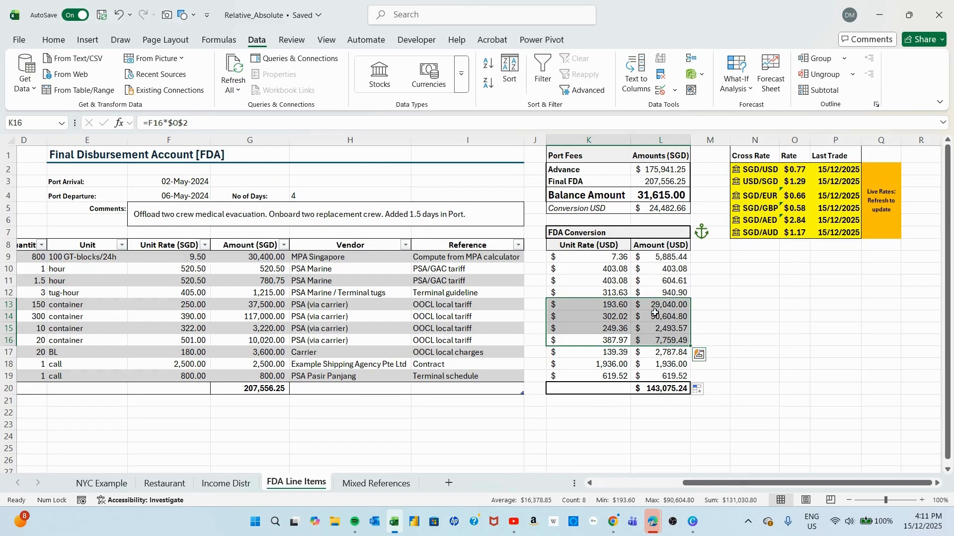
left_click(728, 297)
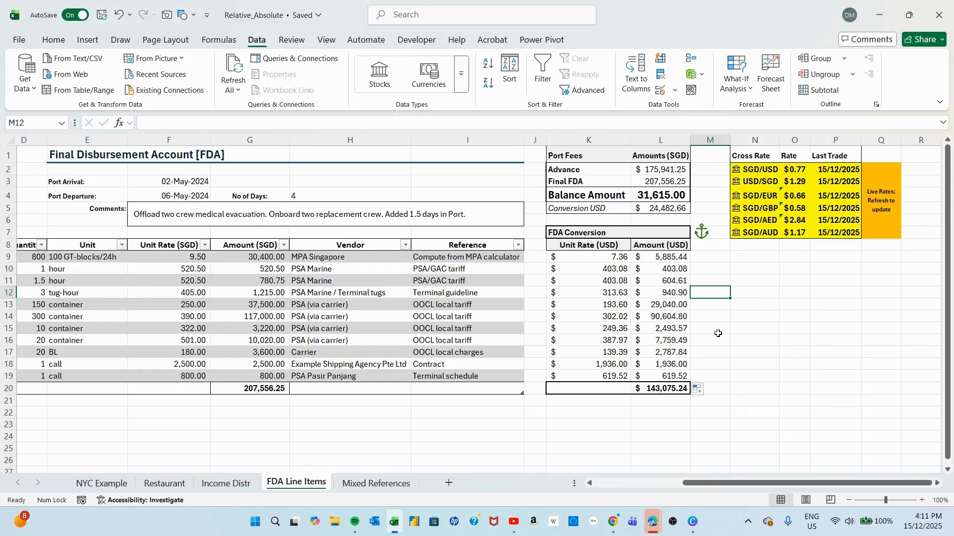
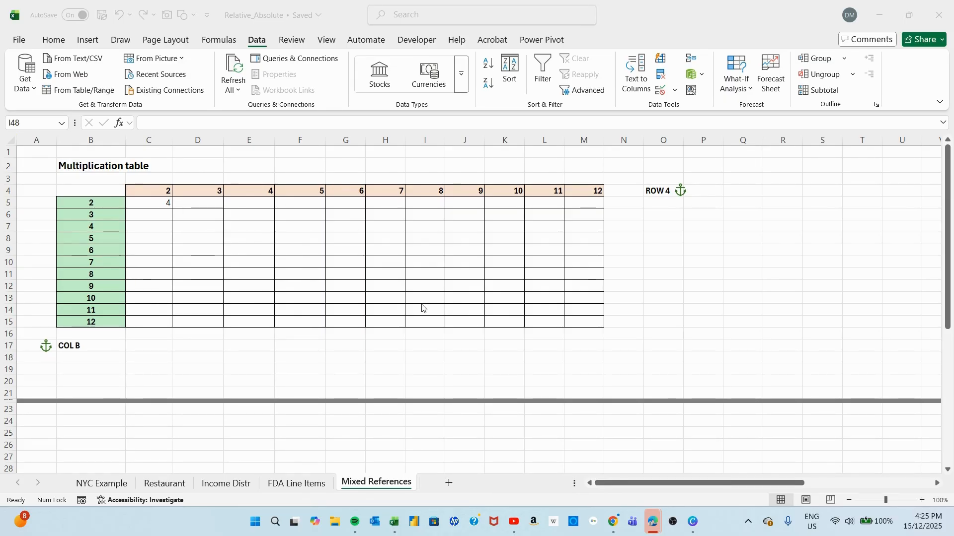
Examine the multiplication formula in C5 on the Mixed References sheet, tracing its relative references to C4 and B5.
left_click(157, 202)
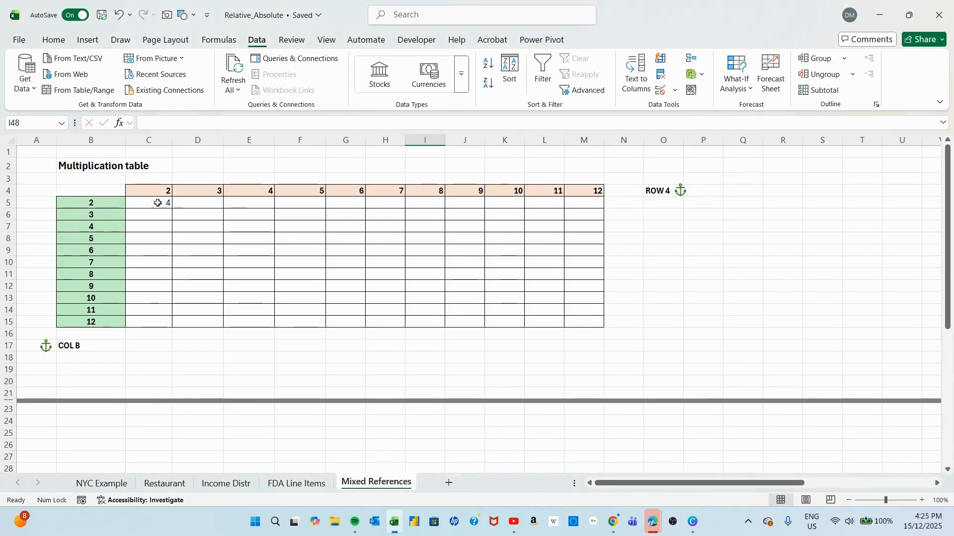
left_click(158, 203)
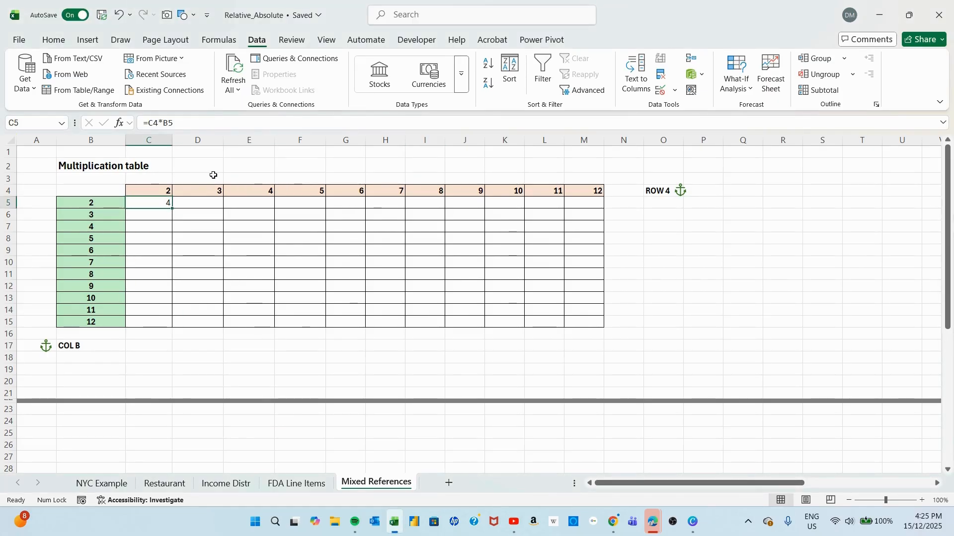
double_click(148, 204)
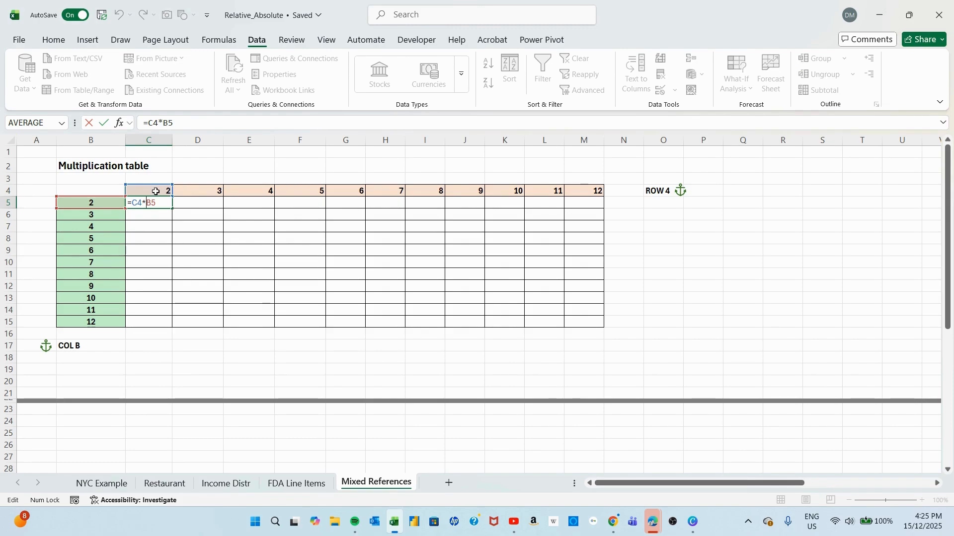
key("ctrl+Return")
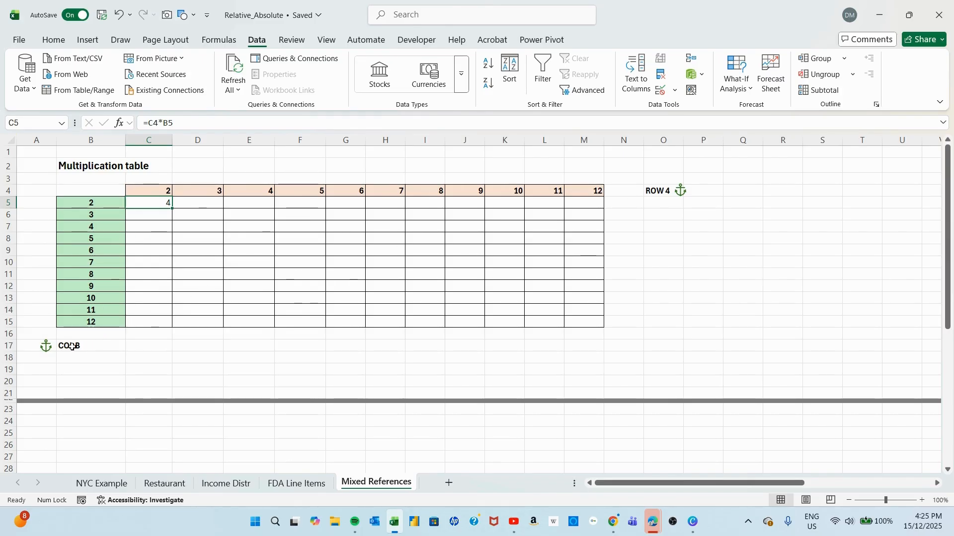
Cycle the C4 reference in C5's formula through its absolute, mixed and relative forms.
double_click(154, 204)
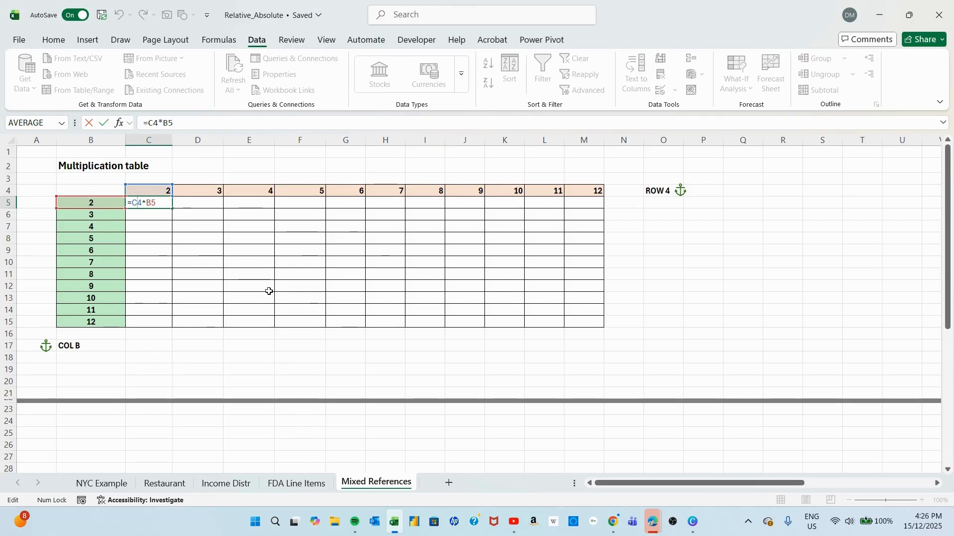
key("F4")
key("F4")
key("F4")
key("F4")
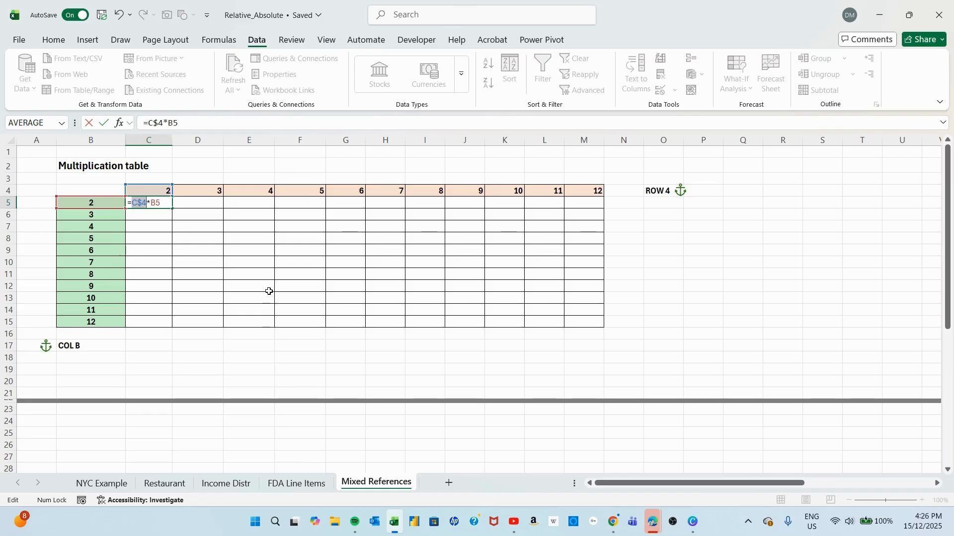
key("F4")
key("F4")
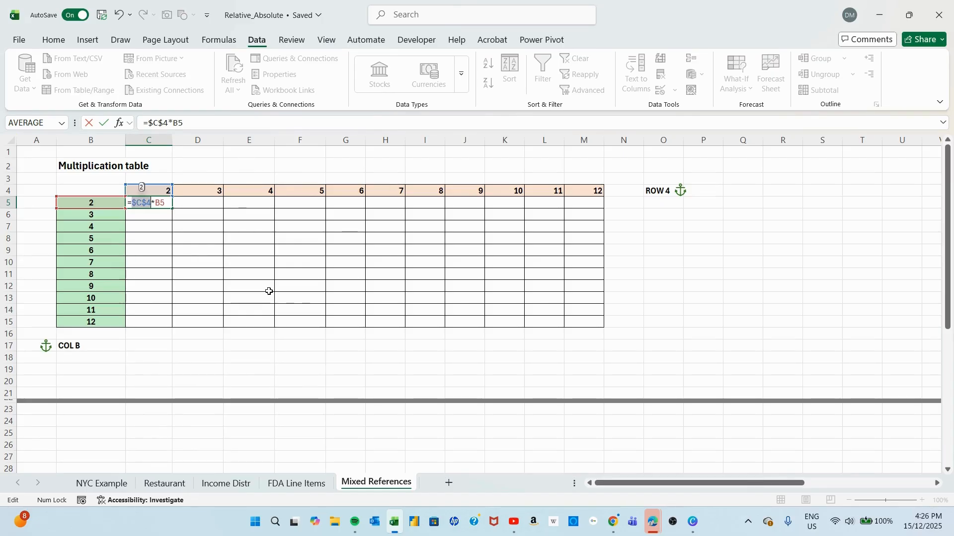
key("F4")
key("F4")
key("F4")
key("F4")
key("F4")
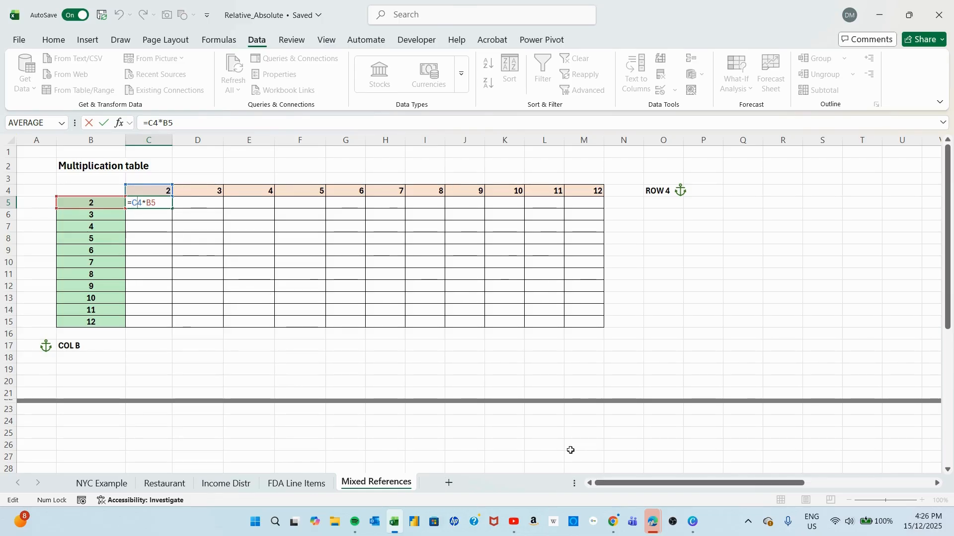
Try the mixed-reference formula =C$4*$B5 in C5, anchoring row 4 and column B, and cancel the edit.
key("F4")
key("F4")
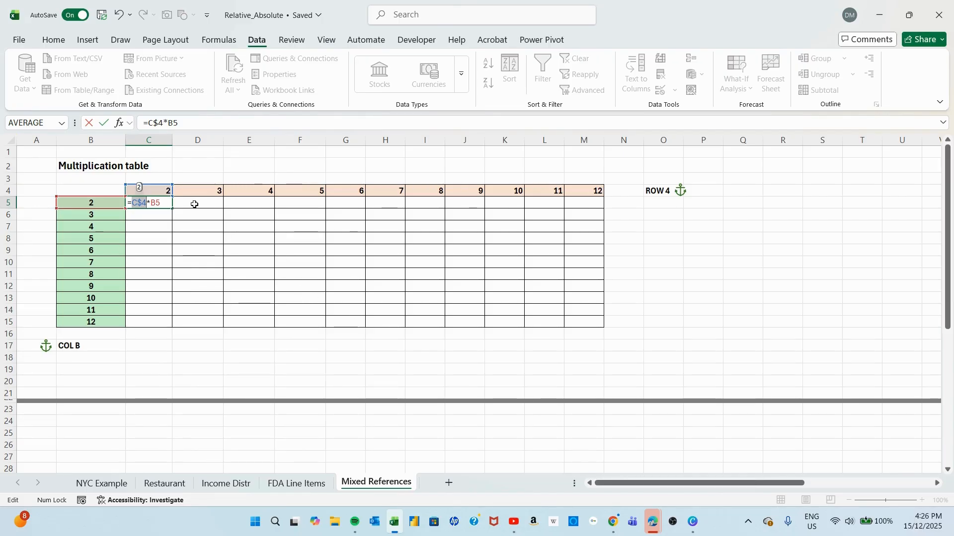
left_click(155, 202)
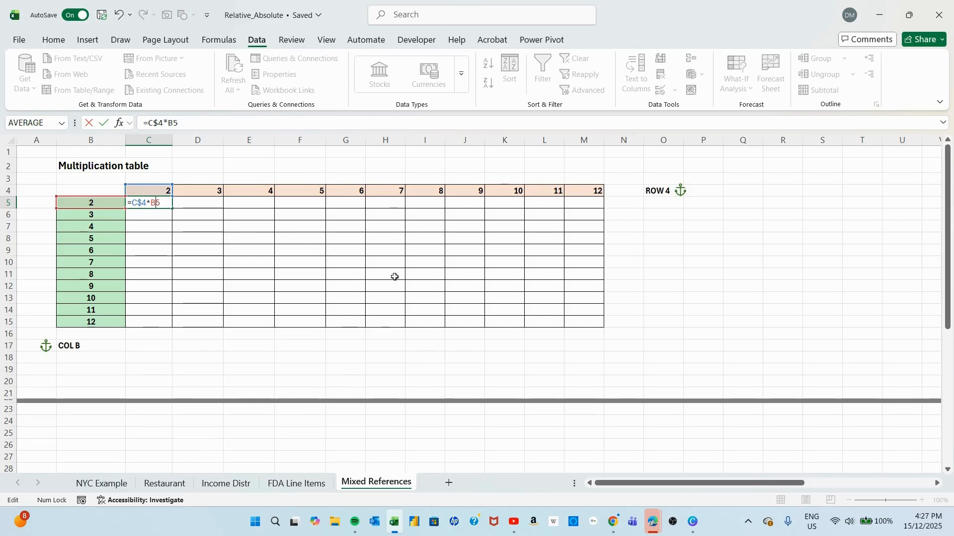
key("F4")
key("F4")
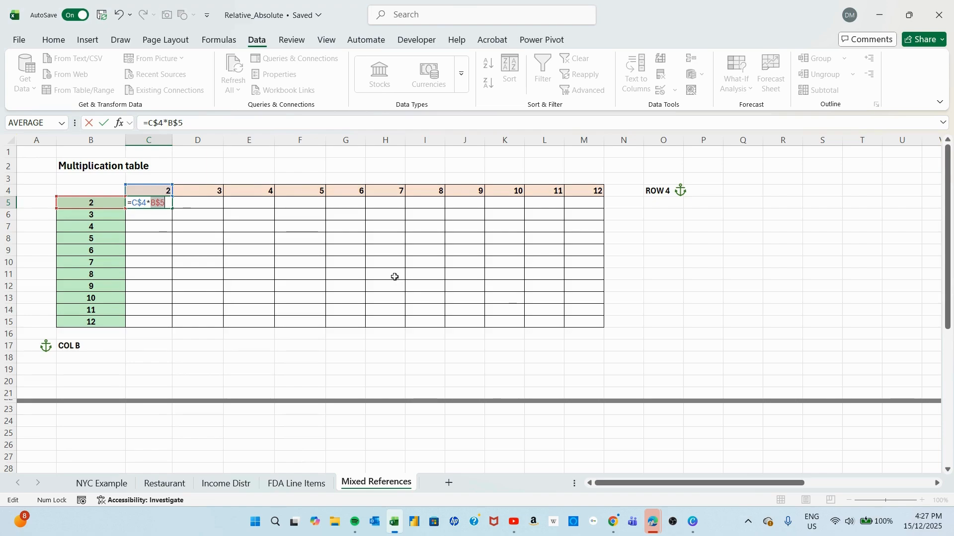
key("F4")
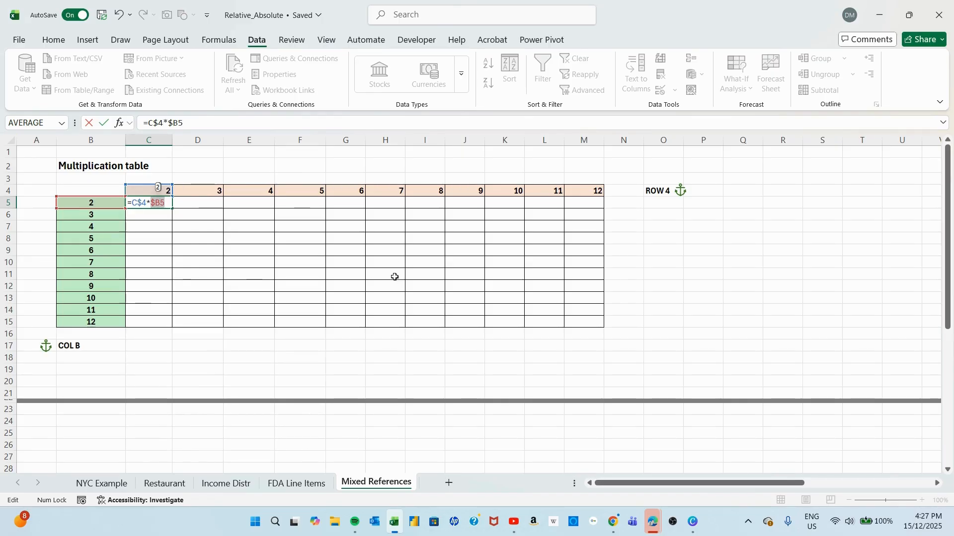
key("Escape")
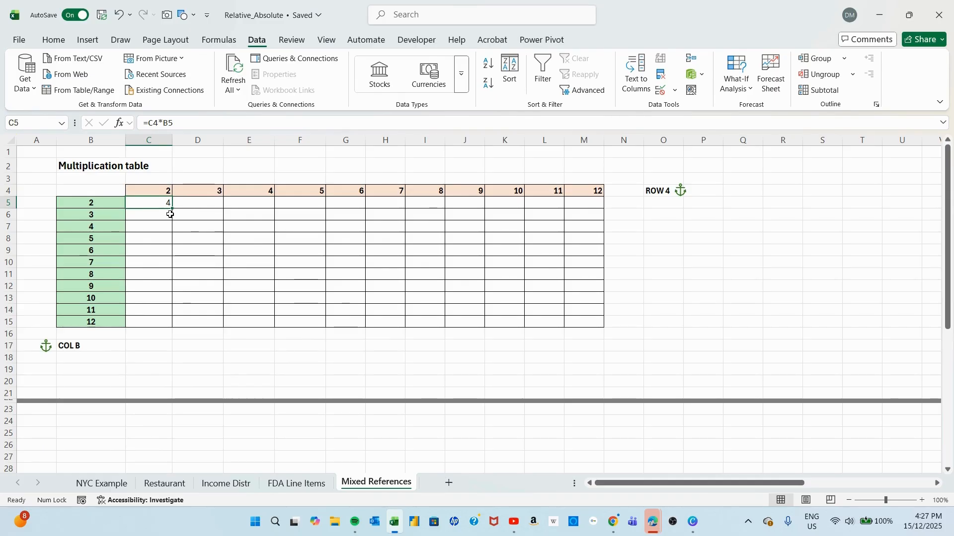
Try filling the relative formula =C4*B5 from C5 through M15, inspect C6 and the error in F13, and undo the fill.
left_click_drag(172, 209, 604, 323)
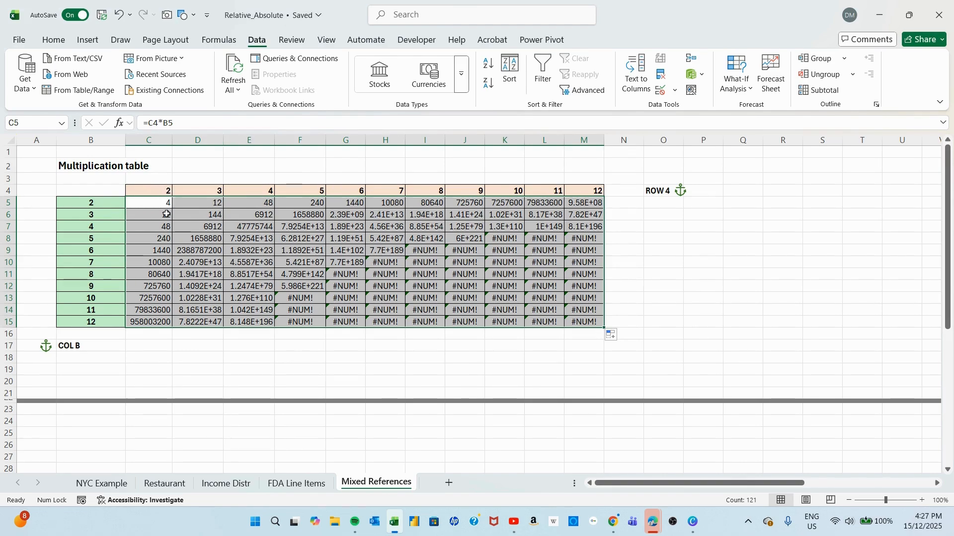
left_click(167, 215)
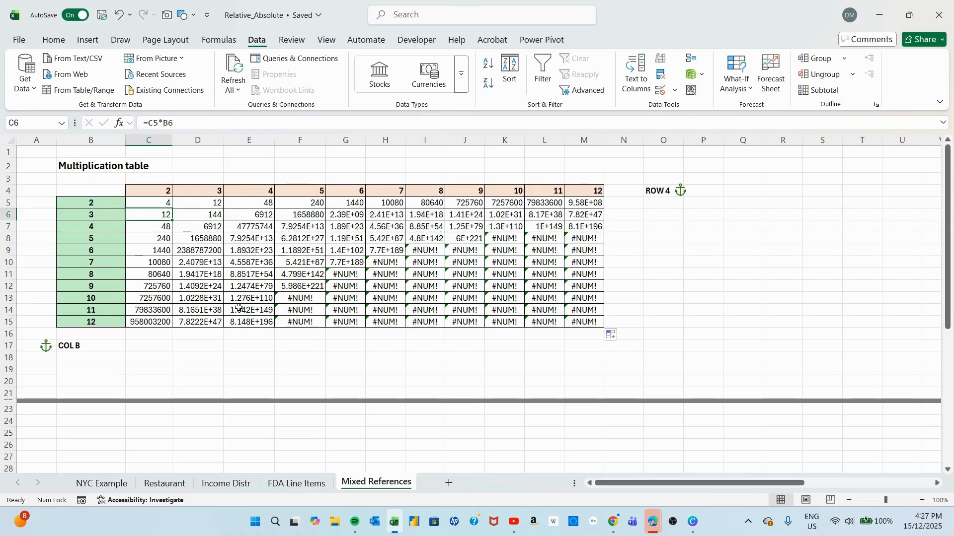
left_click(308, 301)
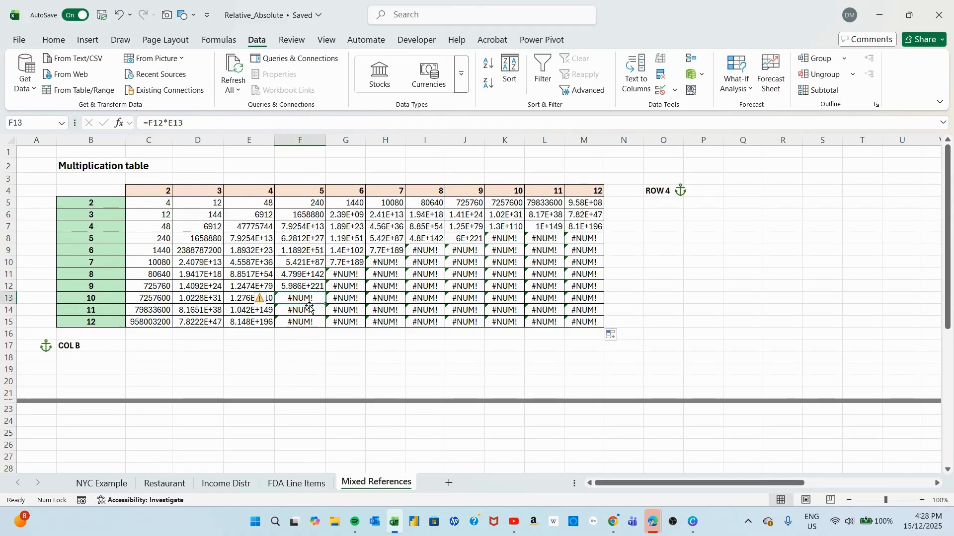
left_click(269, 300)
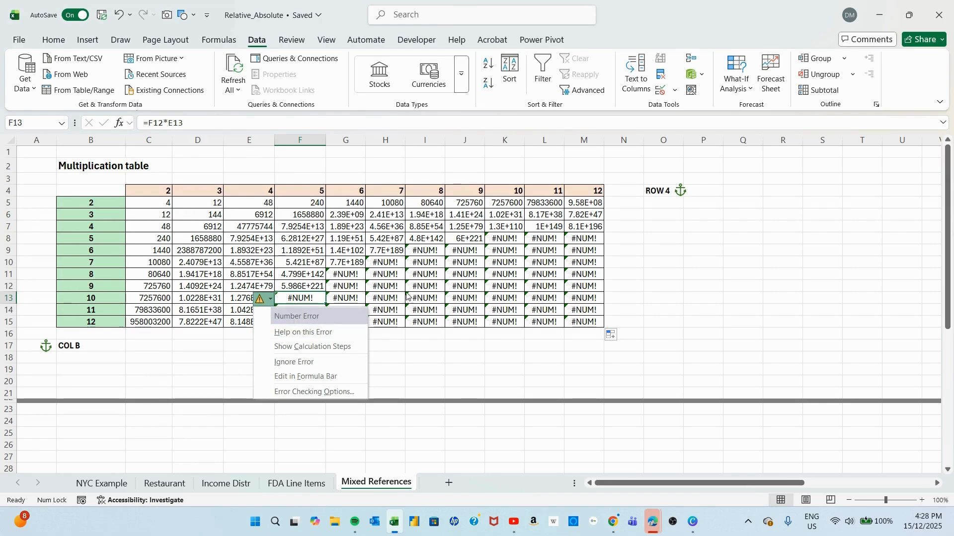
left_click(391, 298)
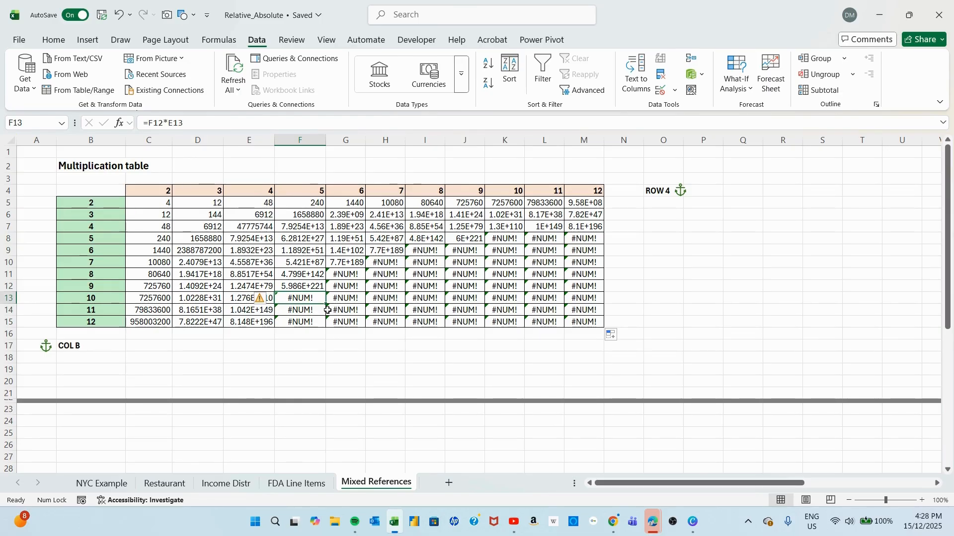
left_click(319, 361)
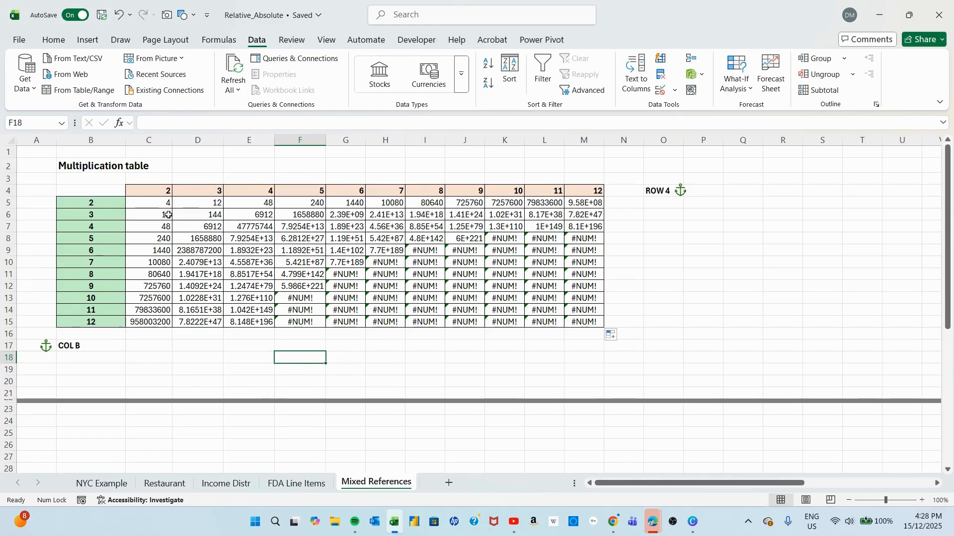
key("ctrl+z")
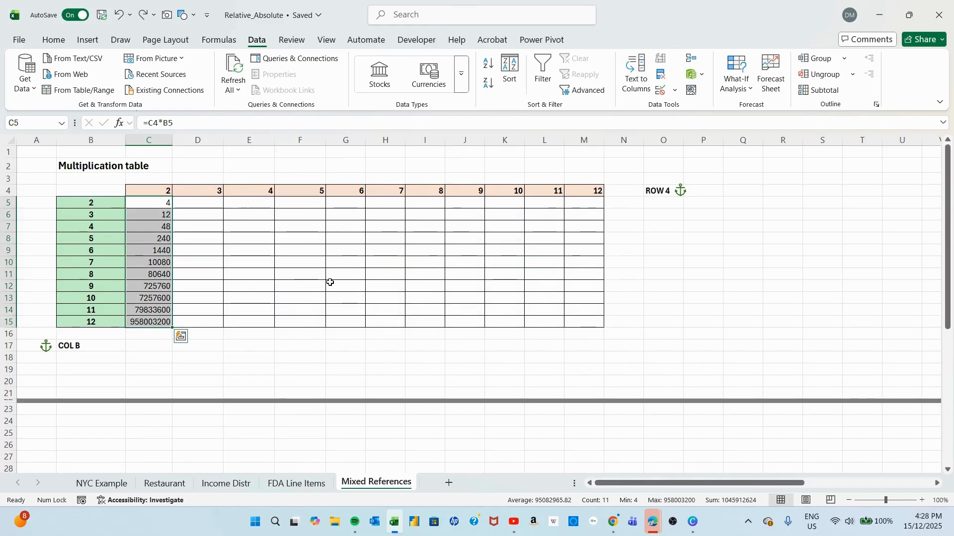
key("ctrl+z")
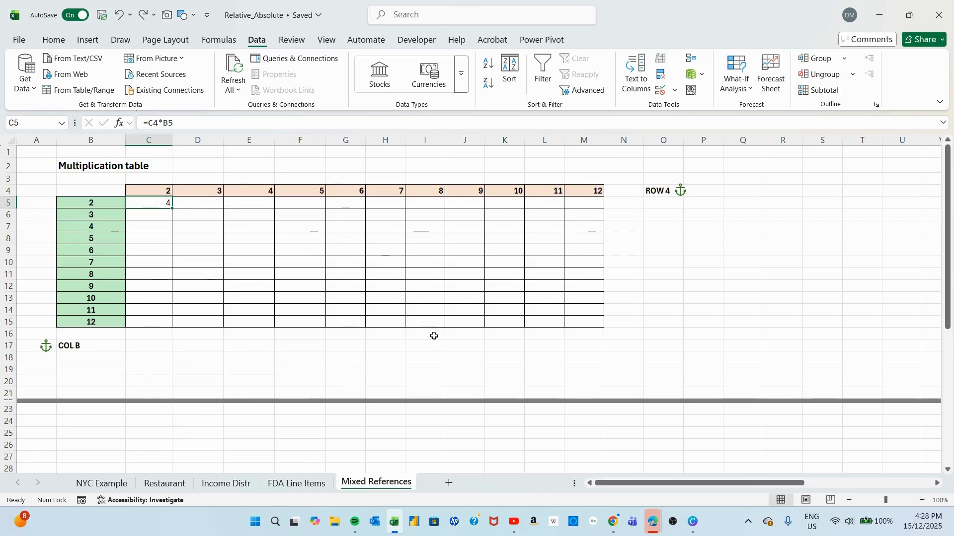
Change the formula in C5 to =C$4*$B5, anchoring row 4 for the first factor and column B for the second.
left_click(155, 124)
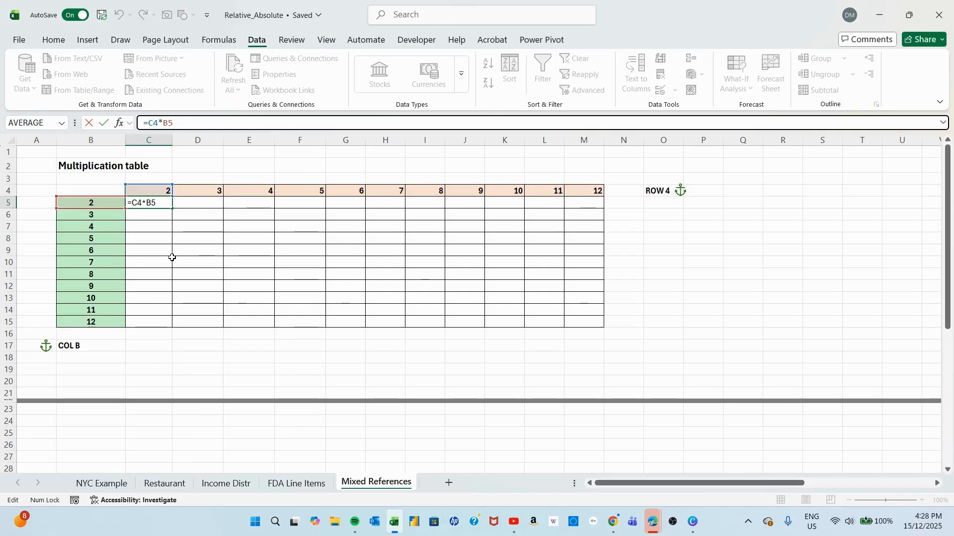
key("F4")
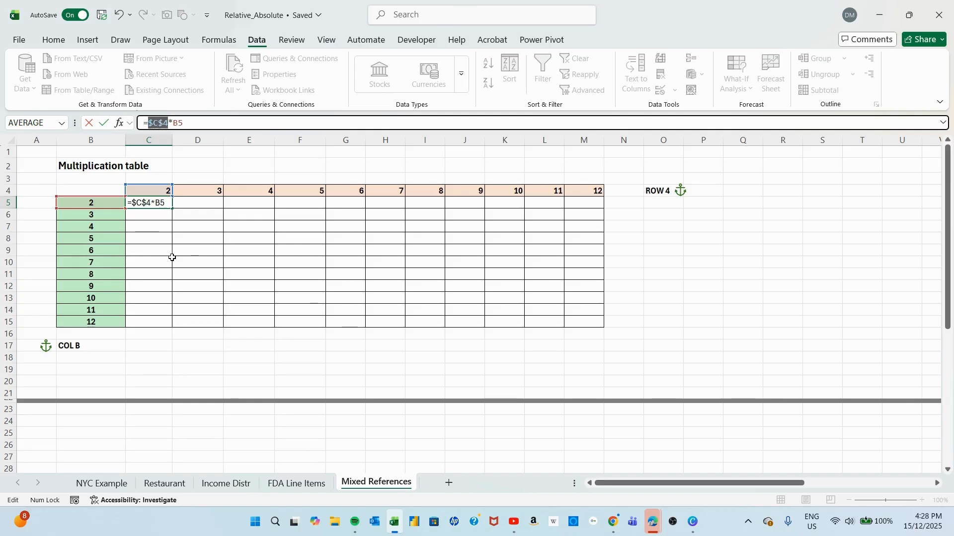
key("F4")
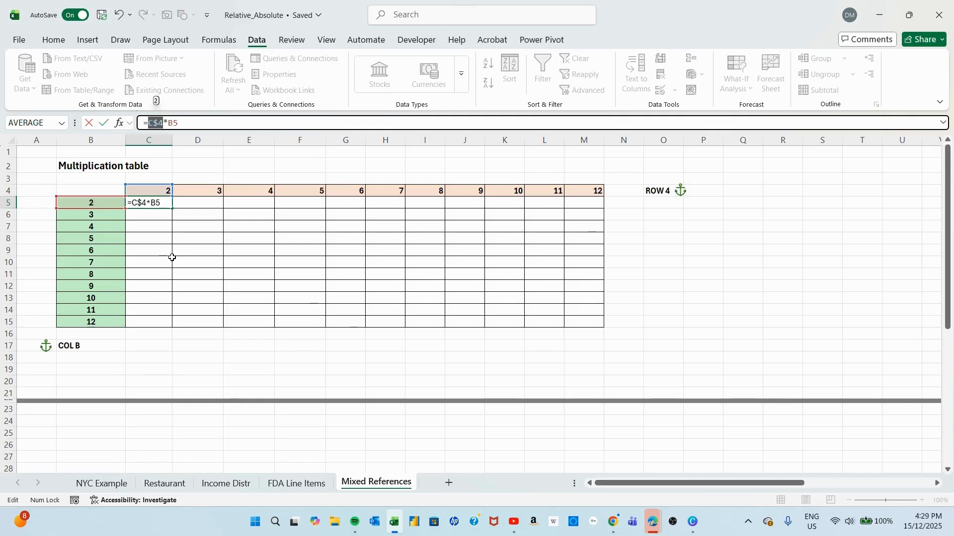
left_click(173, 124)
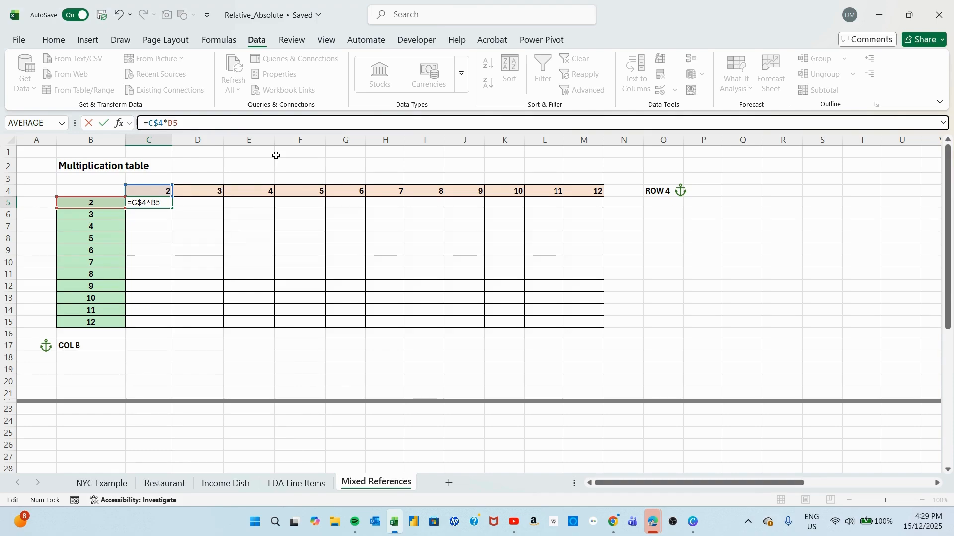
key("F4")
key("F4")
key("F4")
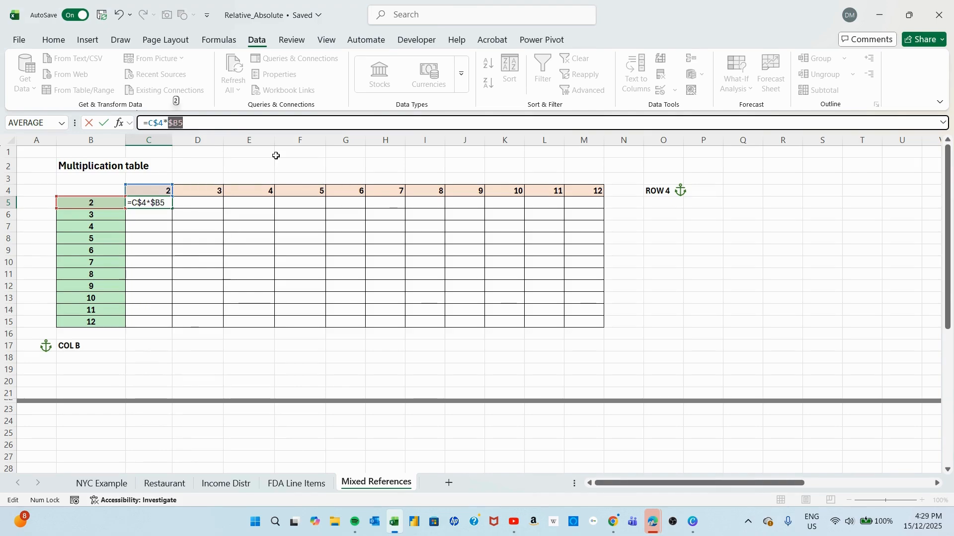
key("Return")
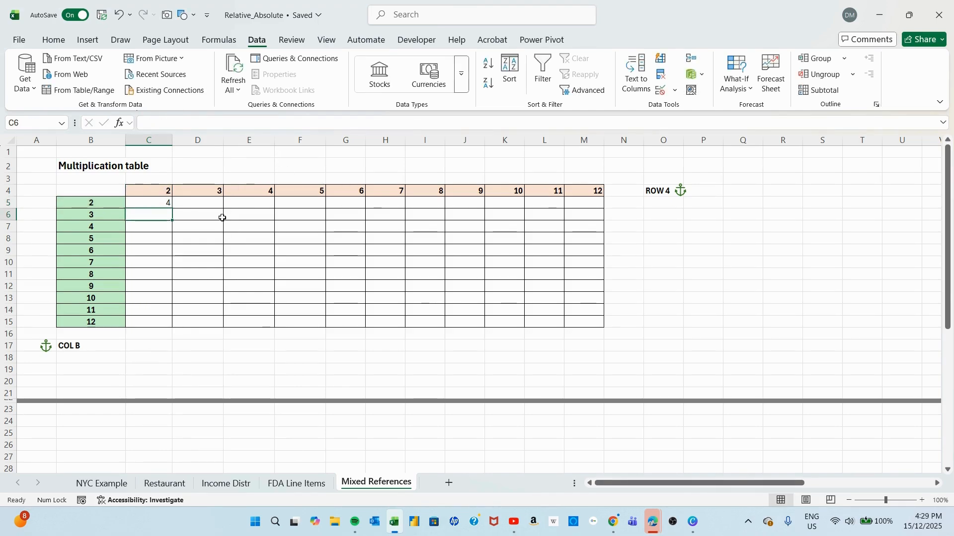
Fill the mixed-reference formula from C5 down to C15 and across to column M, completing the multiplication table.
left_click(154, 201)
left_click_drag(172, 208, 171, 325)
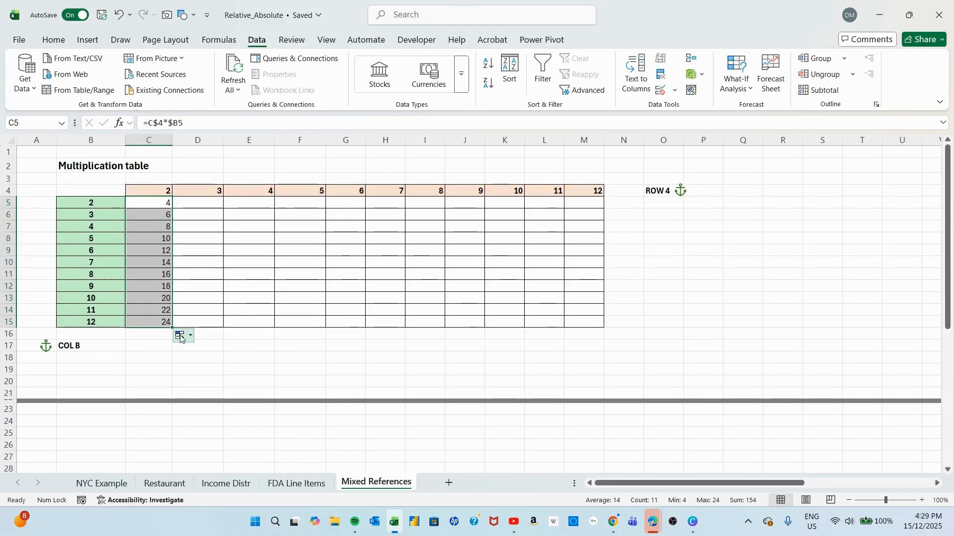
left_click(175, 326)
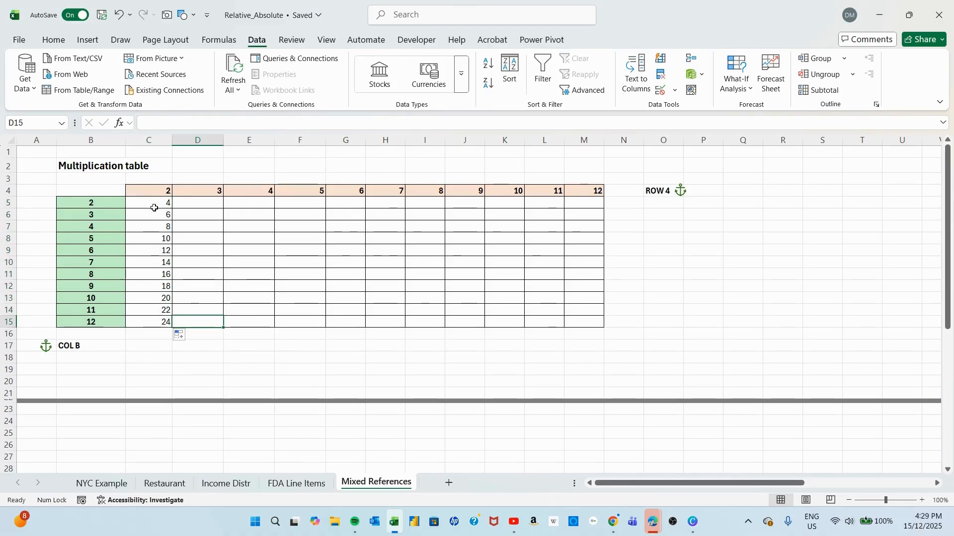
left_click_drag(164, 205, 588, 322)
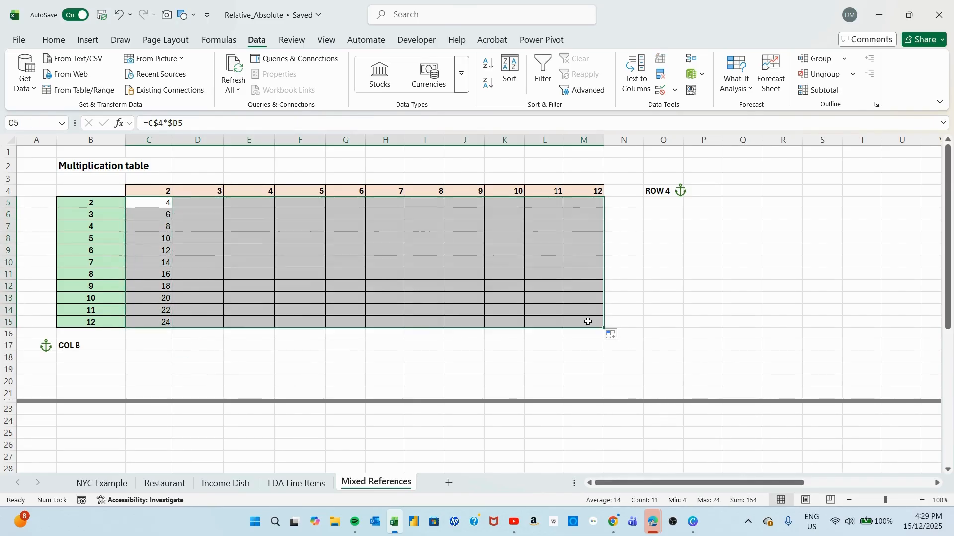
left_click(724, 311)
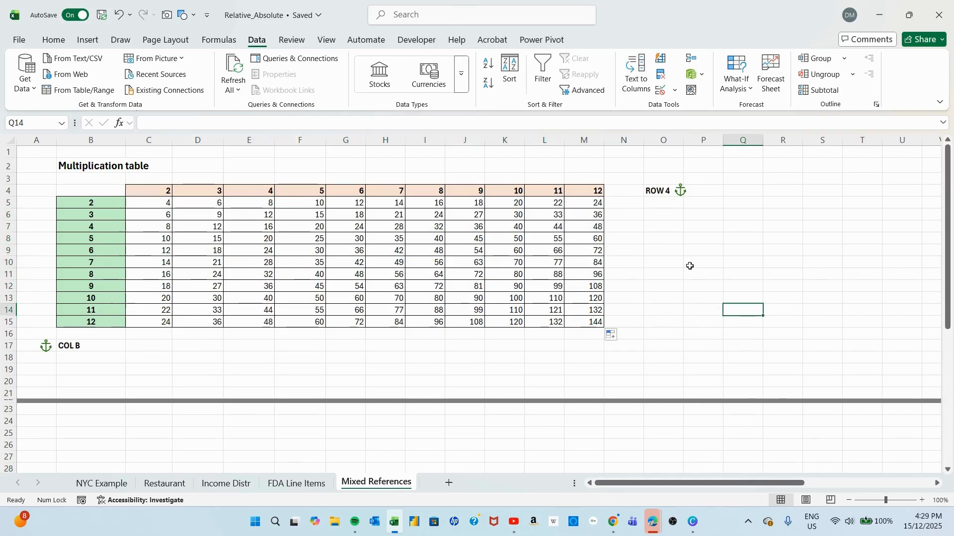
Check the formula in M15 and turn on Focus Cell to trace M15 and F11 to their row and column headers.
left_click(599, 191)
left_click(588, 321)
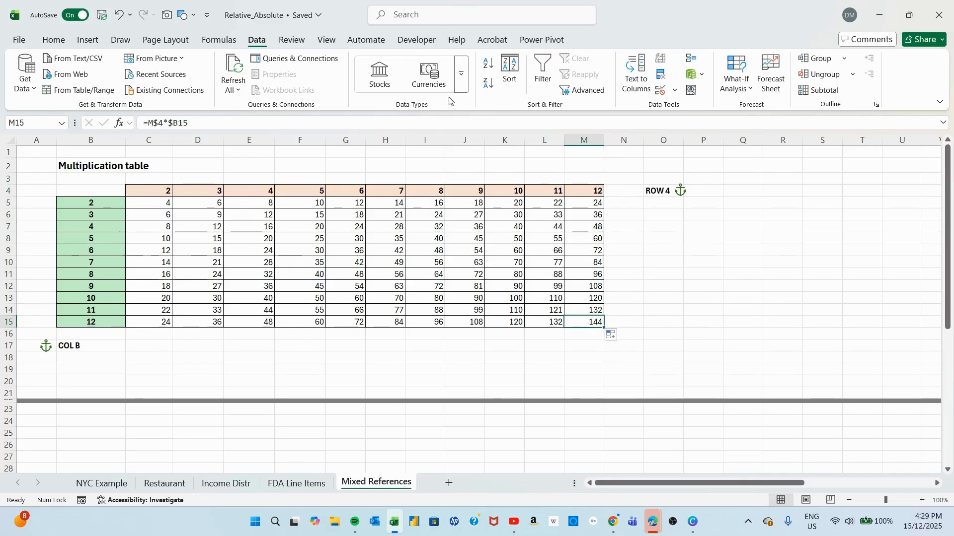
left_click(326, 41)
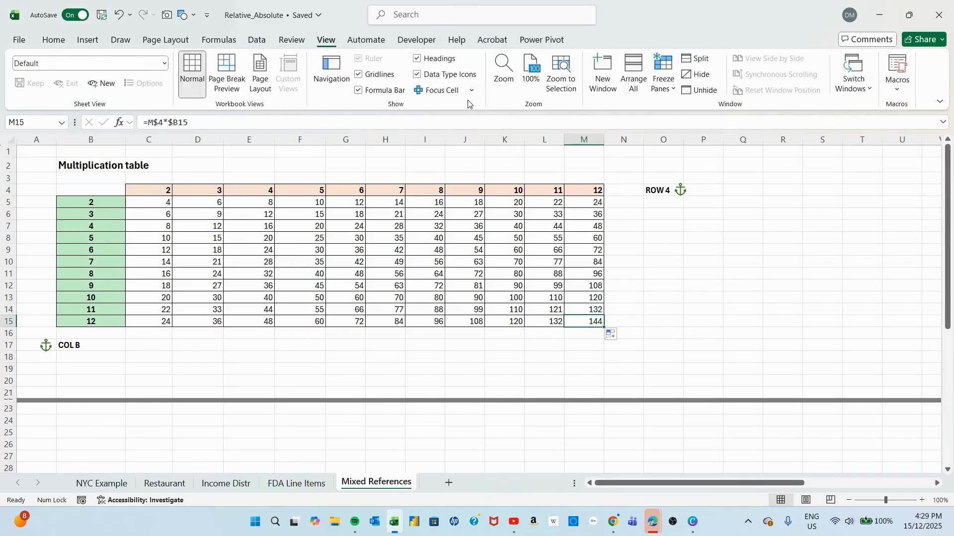
left_click(438, 93)
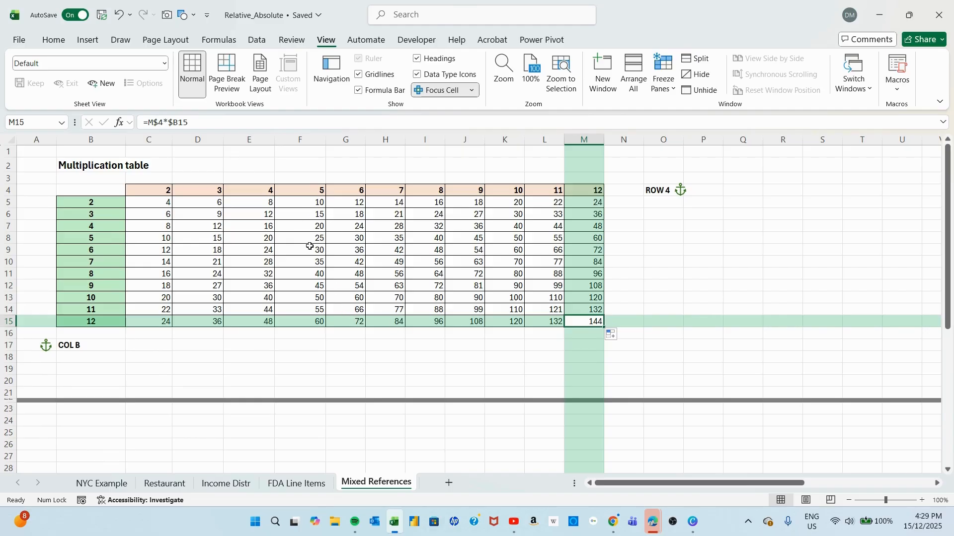
left_click(316, 274)
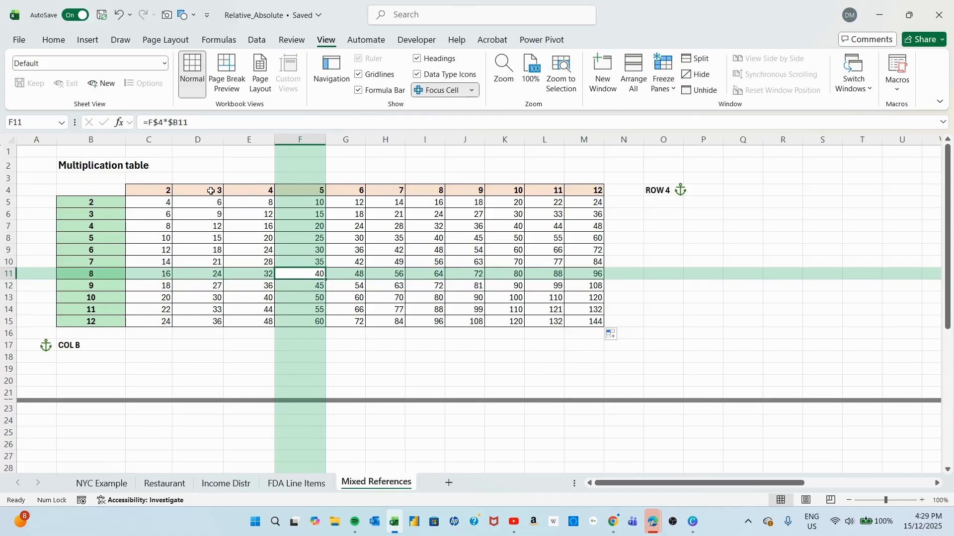
Trace D12 and C14 to their row and column headers in the multiplication table, and turn off Focus Cell.
left_click(203, 286)
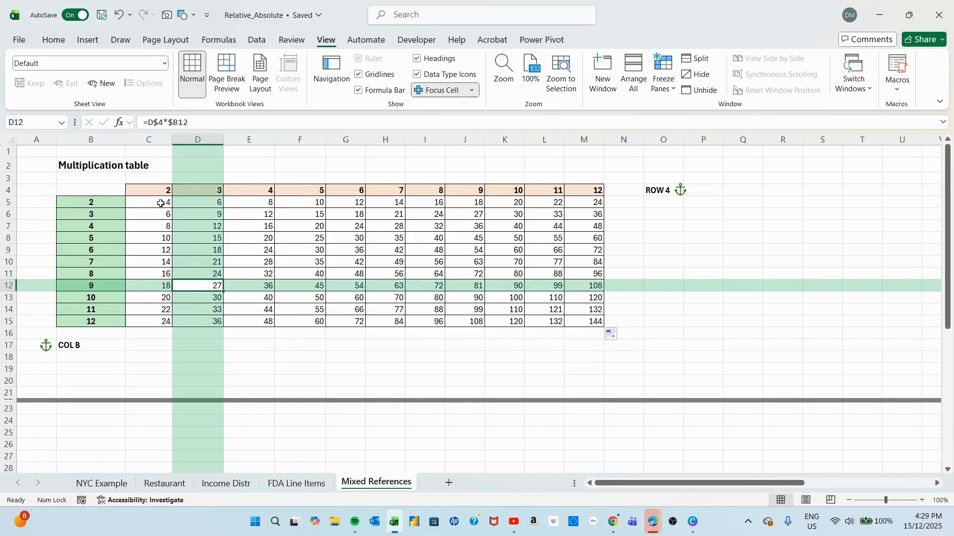
left_click(155, 310)
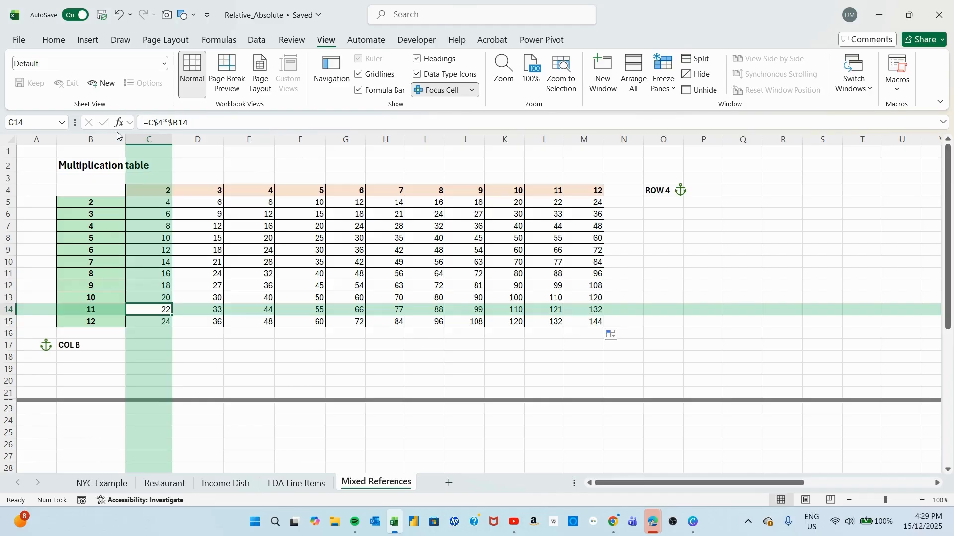
left_click(439, 90)
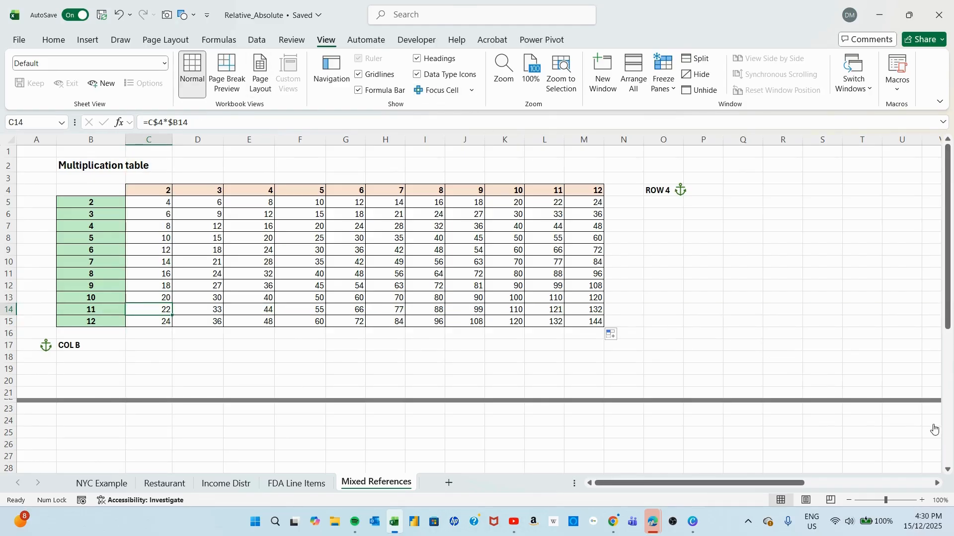
Fill the mixed-reference formula =C$32*$B33 from C33 through F42 in the Software Licence cost table.
scroll(837, 432, "down", 9)
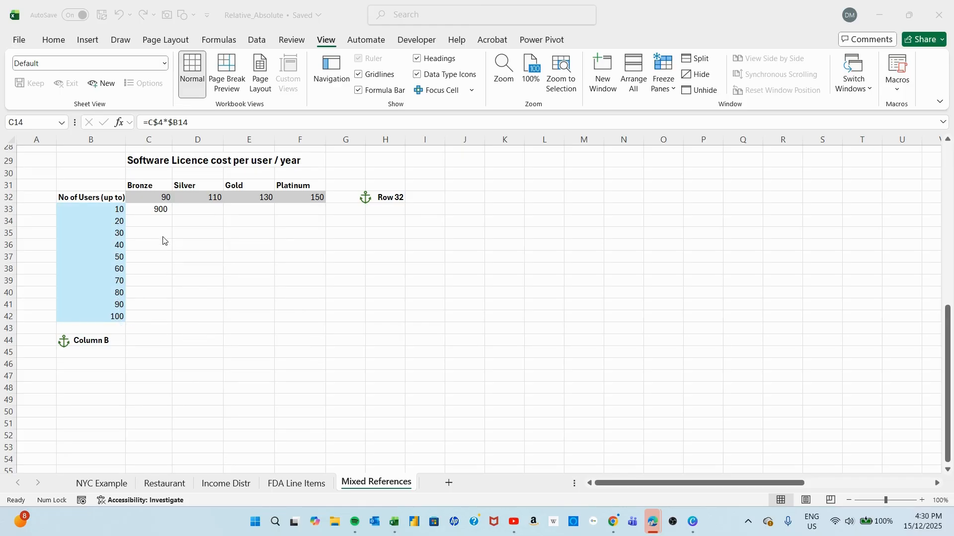
left_click(156, 210)
left_click(157, 210)
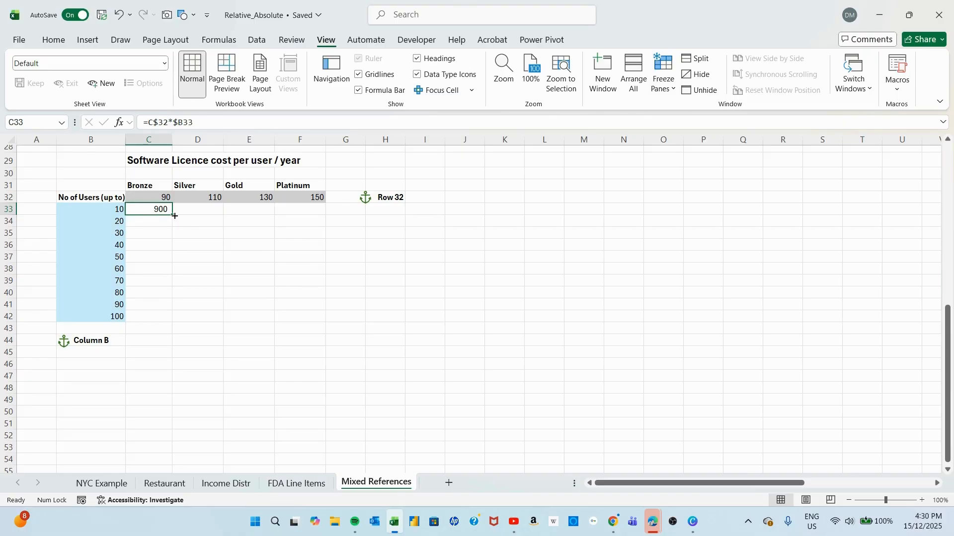
left_click_drag(175, 216, 325, 323)
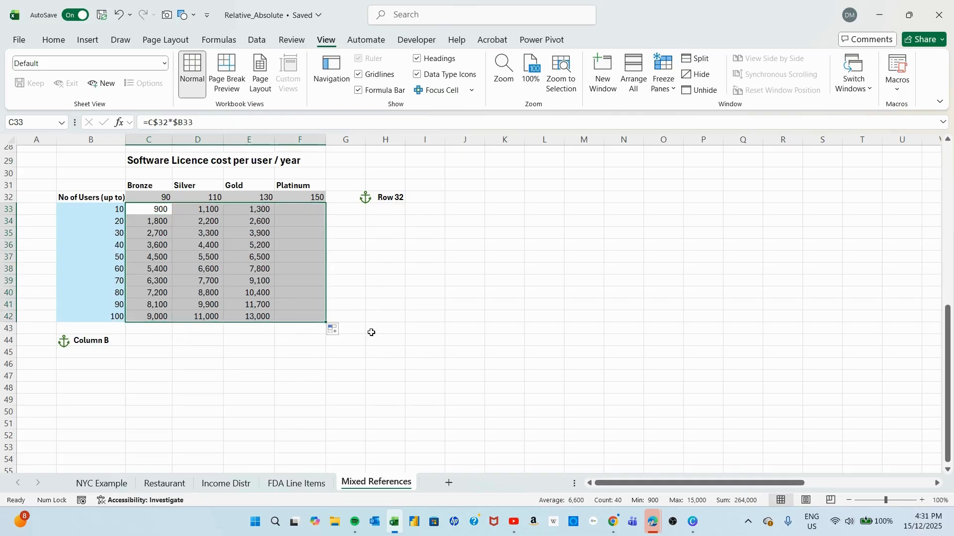
left_click(416, 291)
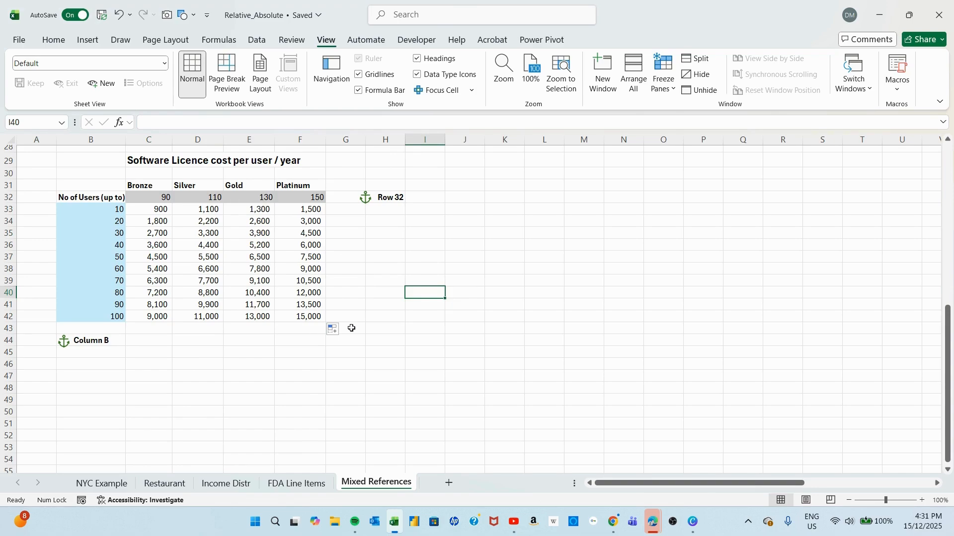
Select the licence costs in C33:F42 for review, and return to the NYC Example sheet.
left_click_drag(158, 210, 294, 314)
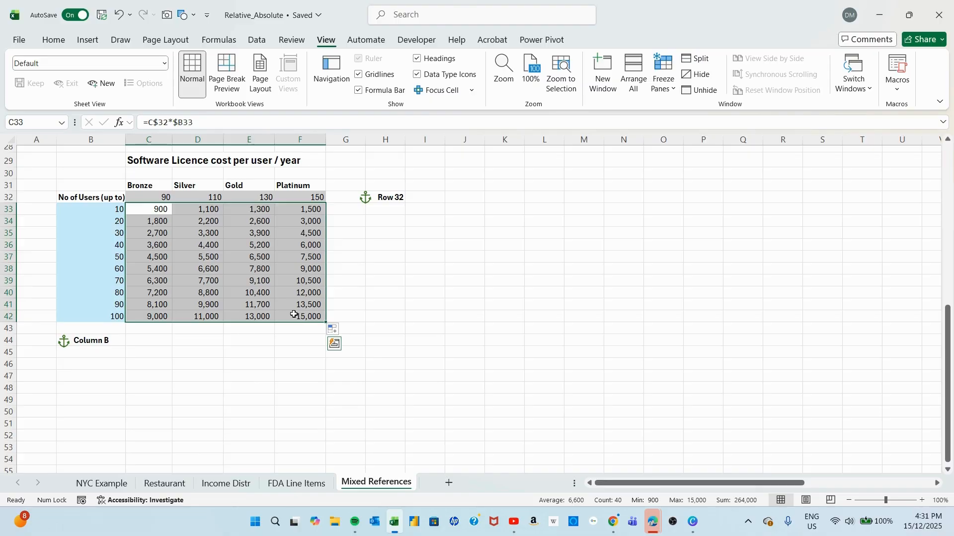
left_click(94, 484)
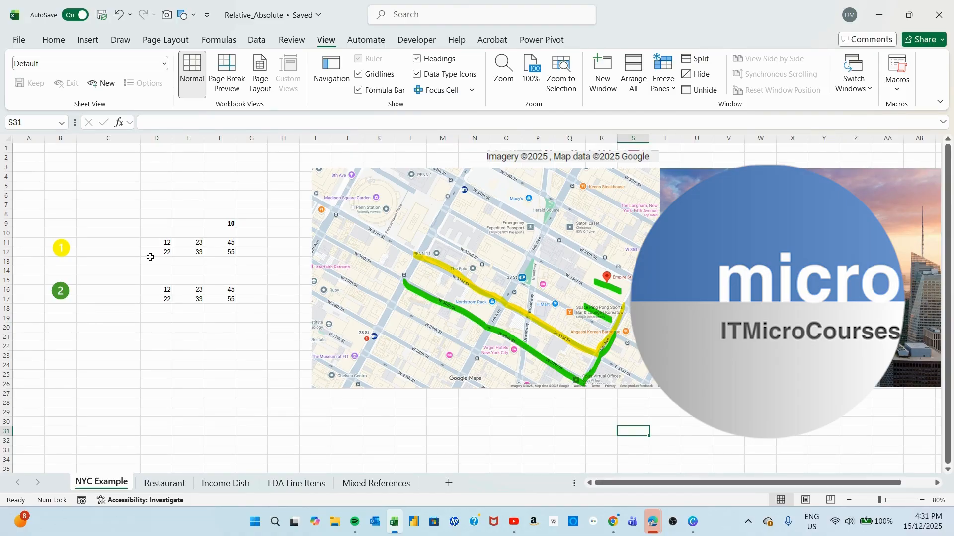
left_click(912, 432)
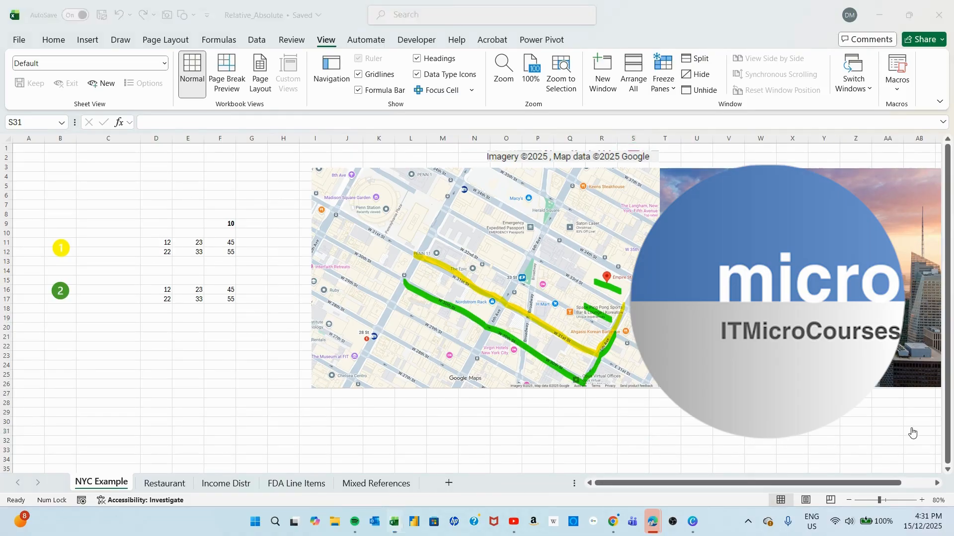